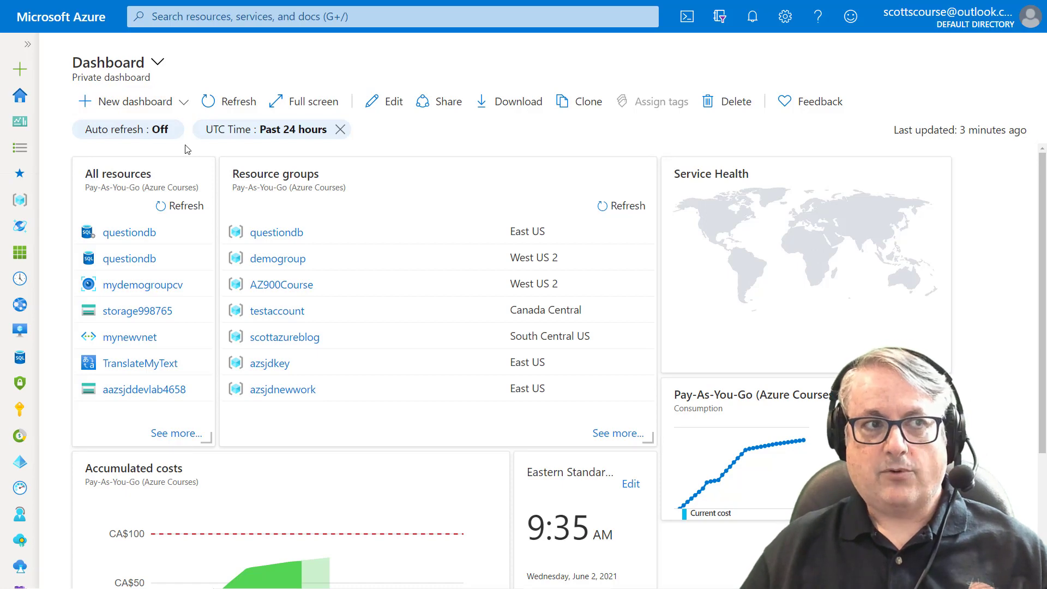
# Step: Start creating a new virtual machine resource from the Windows Server 2019 Datacenter offer
pyautogui.click(20, 97)
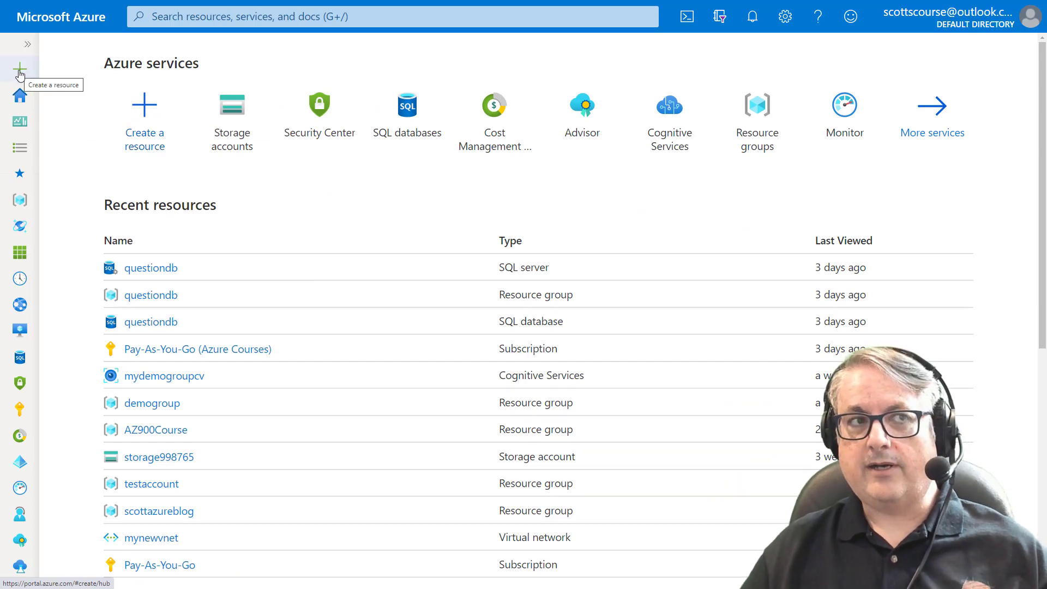
pyautogui.click(144, 116)
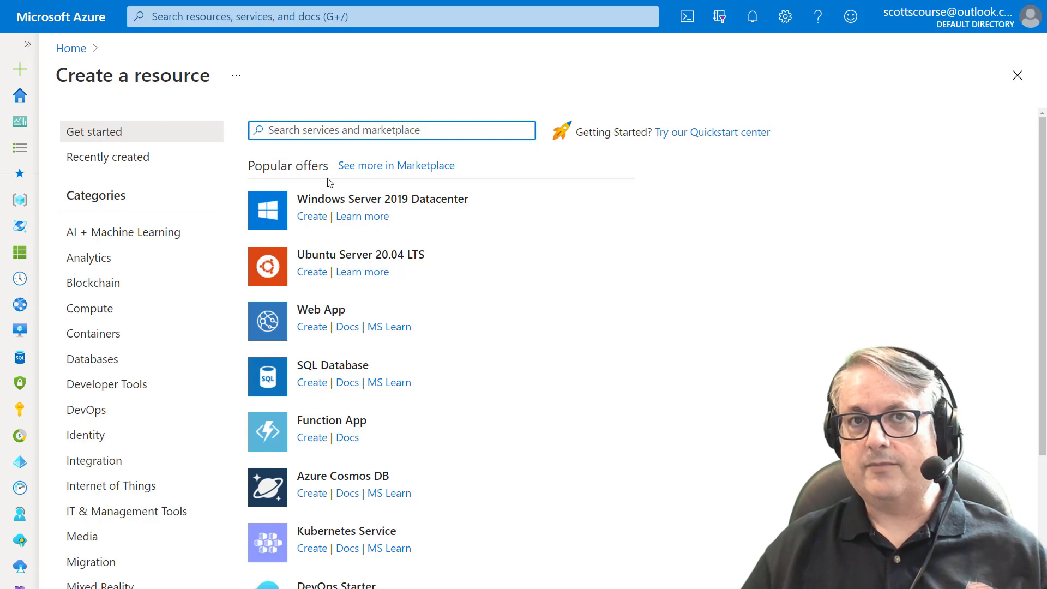
pyautogui.click(396, 200)
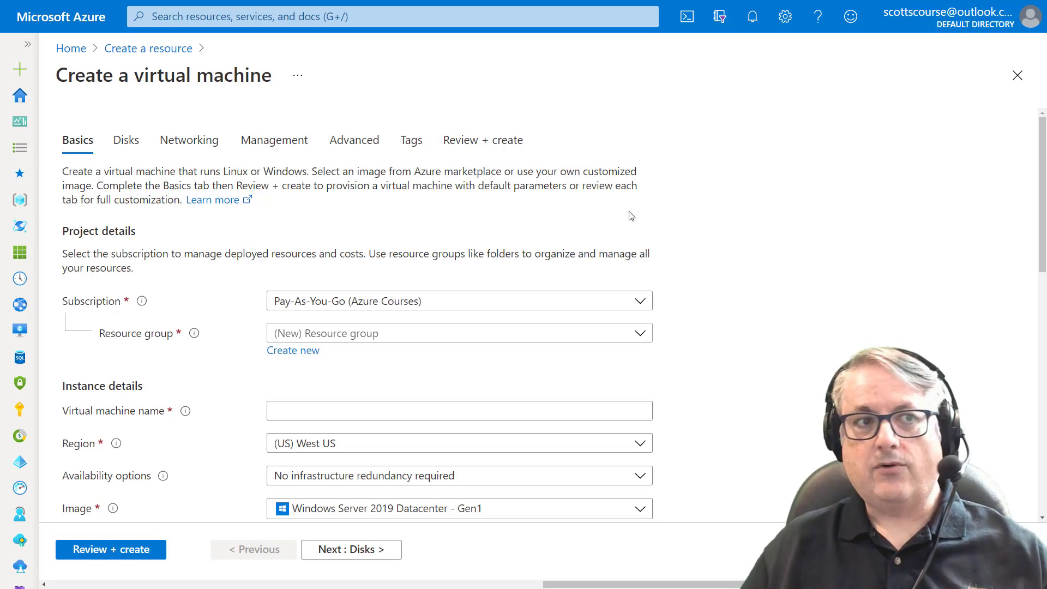
# Step: Create a new resource group named newvm for the virtual machine
pyautogui.scroll(-3, 672, 222)
pyautogui.scroll(3, 708, 214)
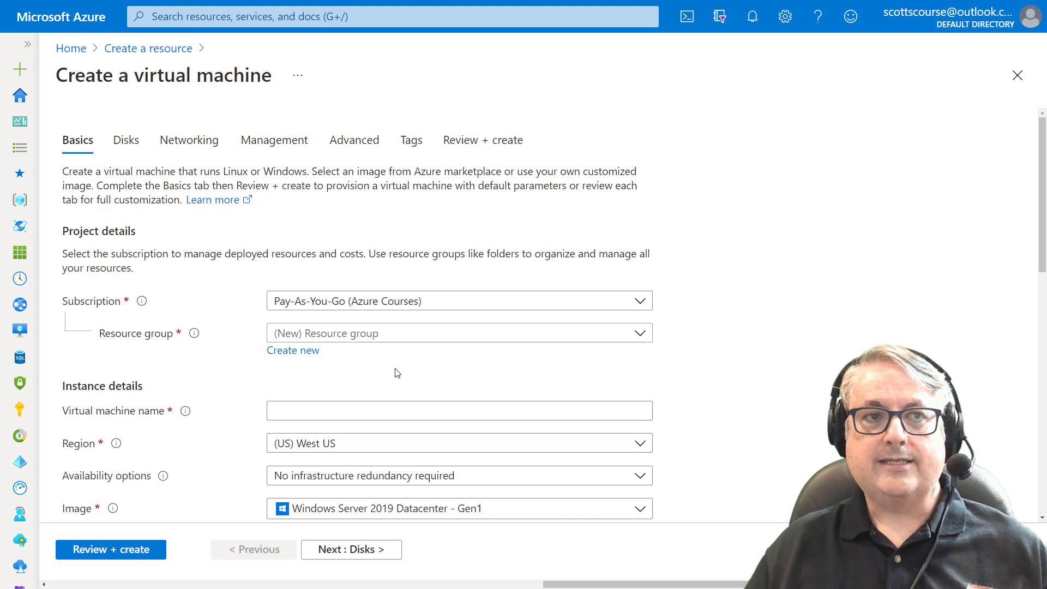
pyautogui.click(395, 338)
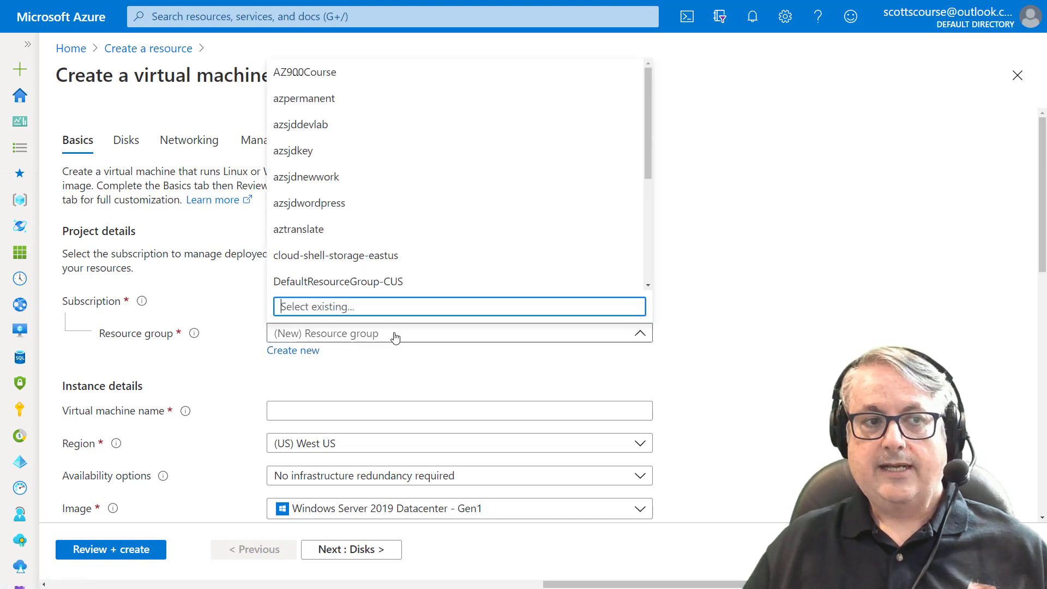
pyautogui.click(394, 334)
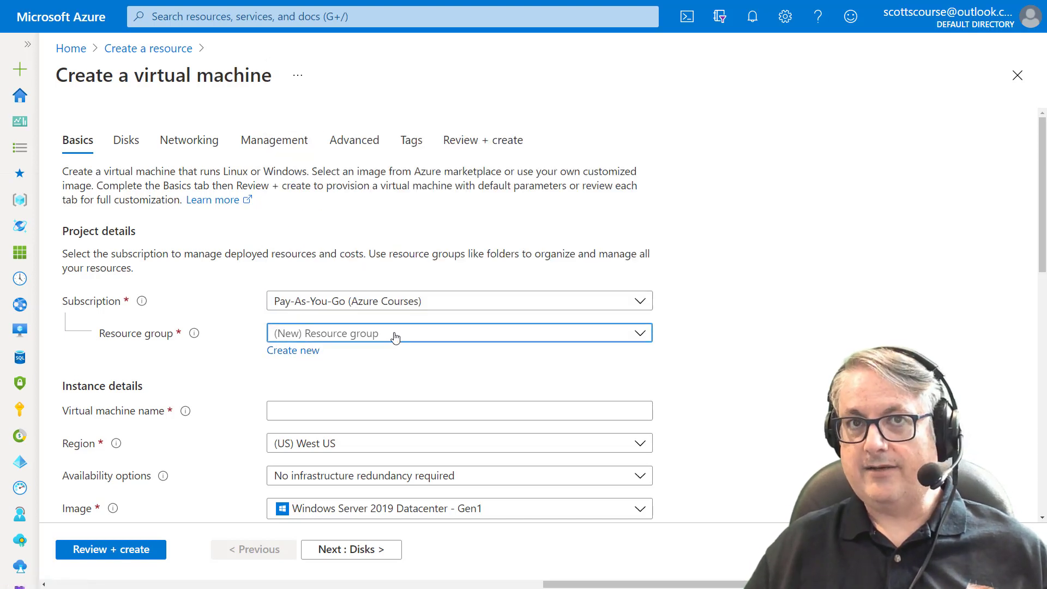
pyautogui.click(293, 352)
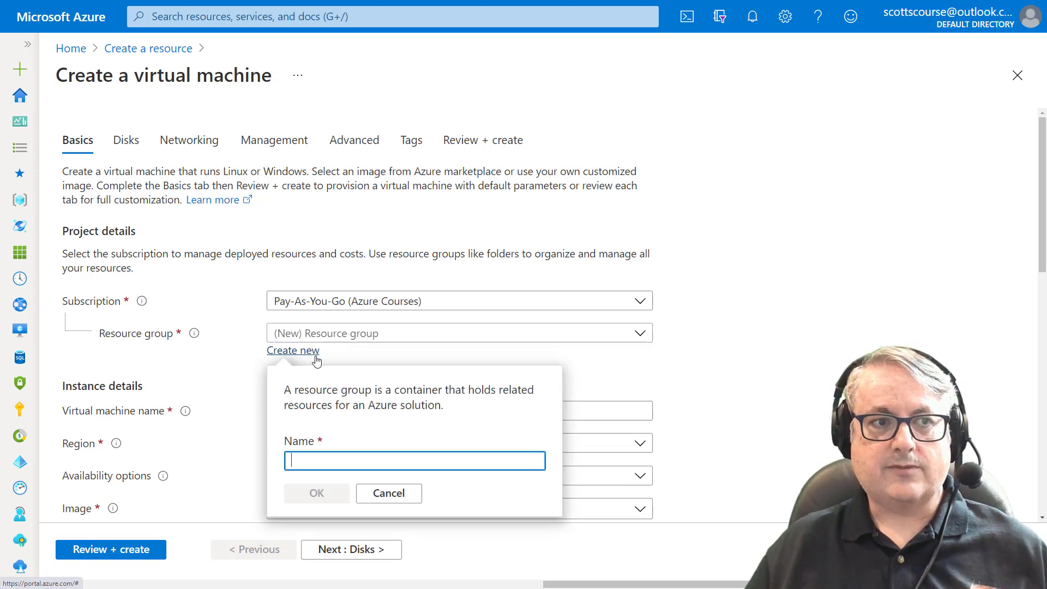
pyautogui.write('newvm')
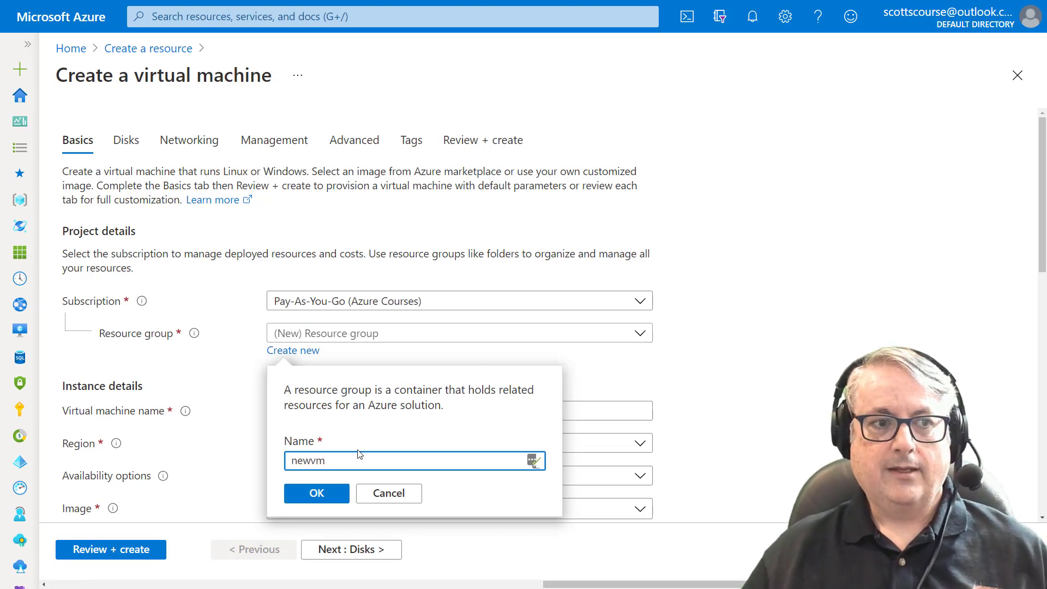
pyautogui.click(317, 495)
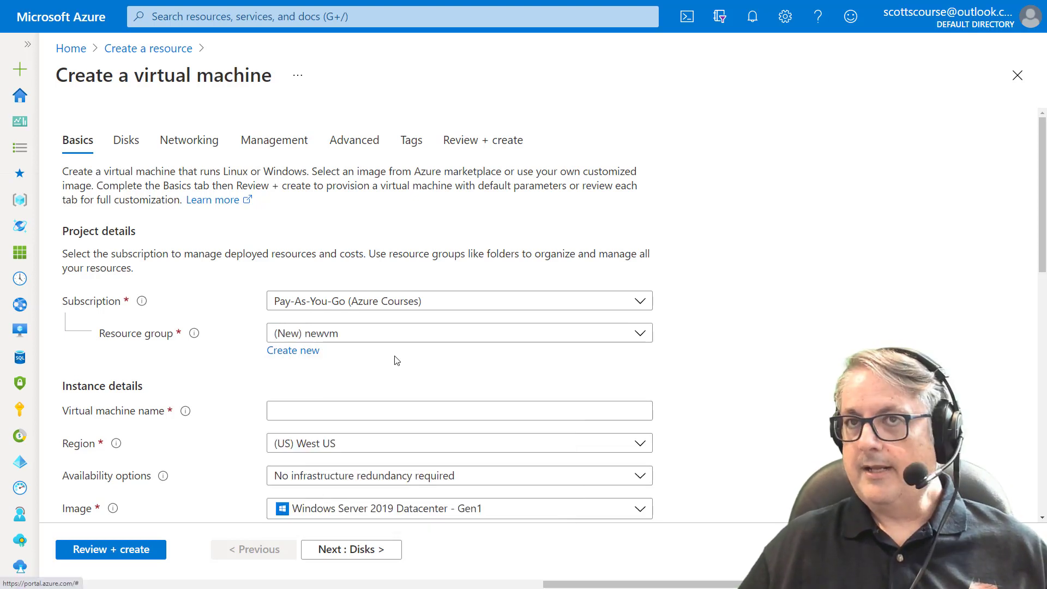
# Step: Name the virtual machine azsjdnewvm2021
pyautogui.scroll(-2, 394, 360)
pyautogui.scroll(-1, 234, 271)
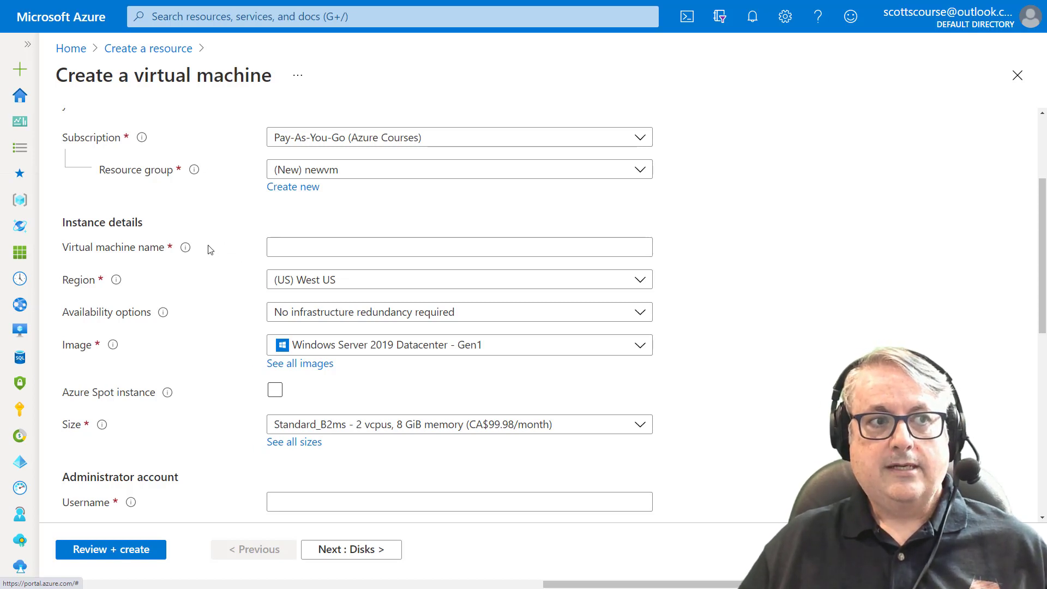
pyautogui.click(309, 245)
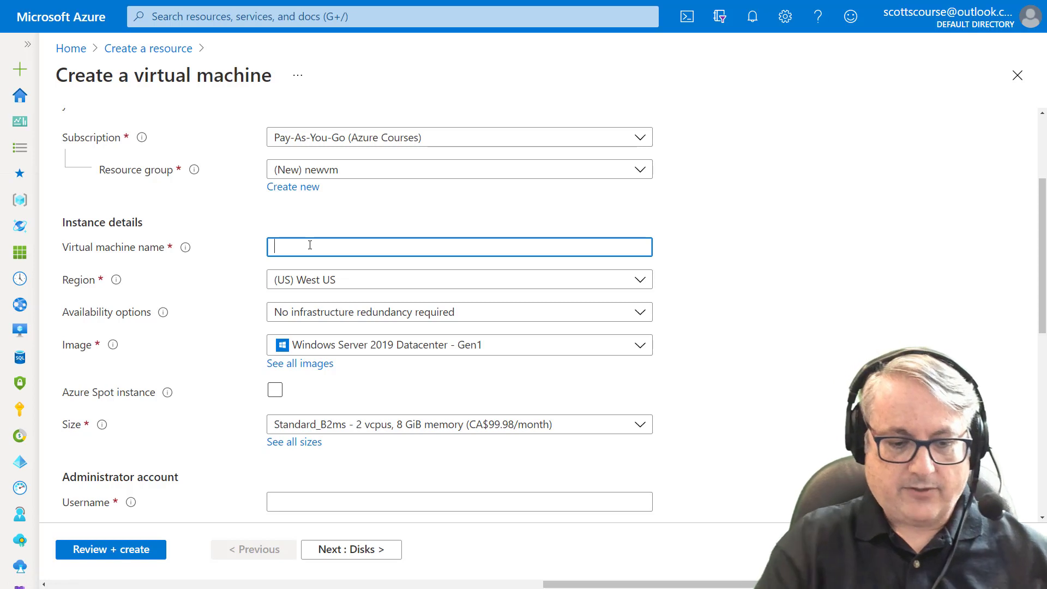
pyautogui.write('azsjdnew')
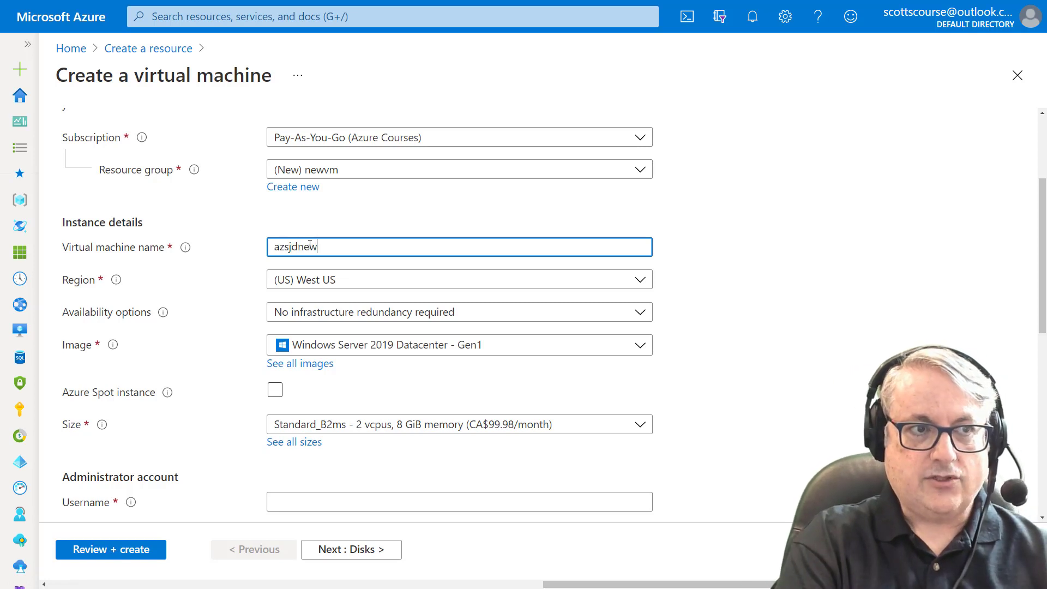
pyautogui.write('vm')
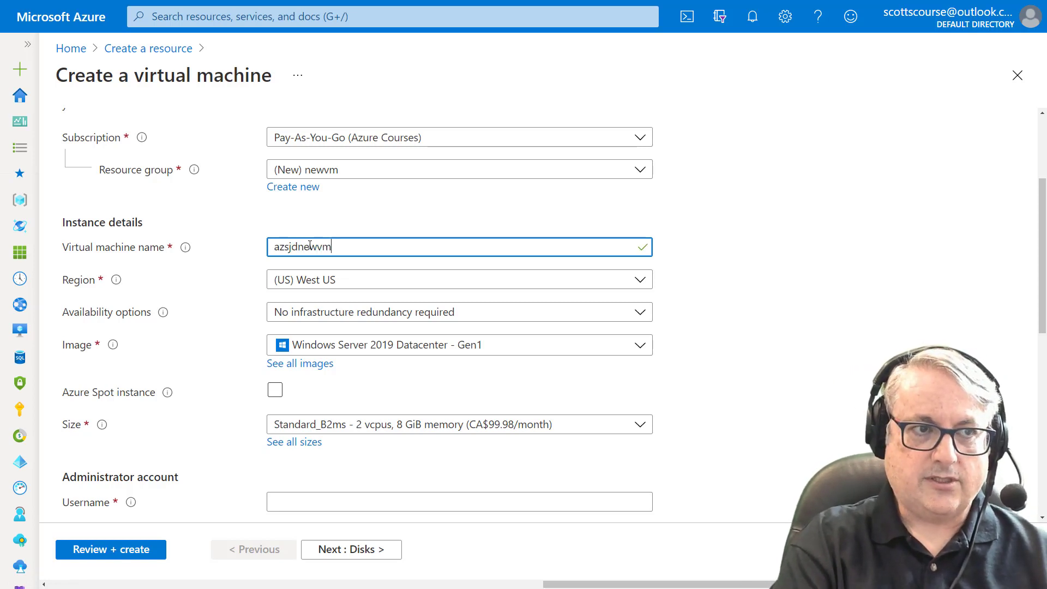
pyautogui.write('2021')
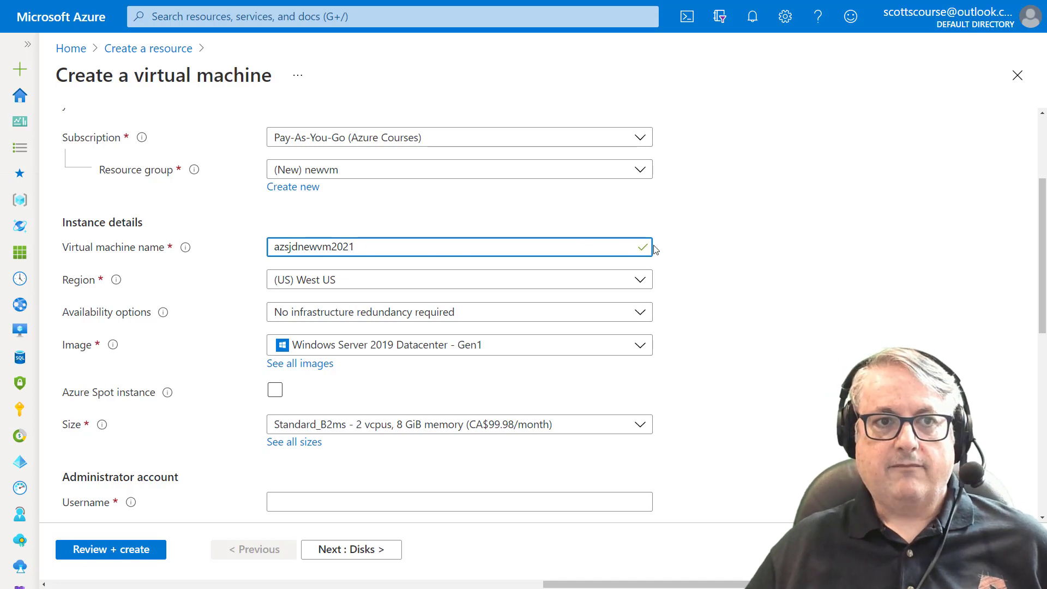
pyautogui.click(686, 249)
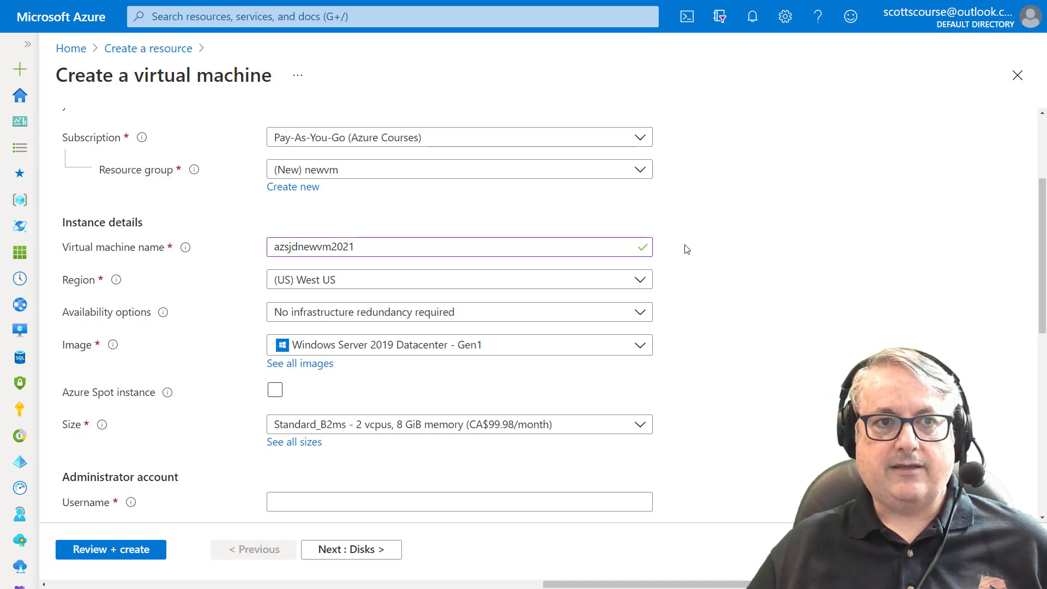
# Step: Set the virtual machine's region to (Canada) Canada Central
pyautogui.click(387, 282)
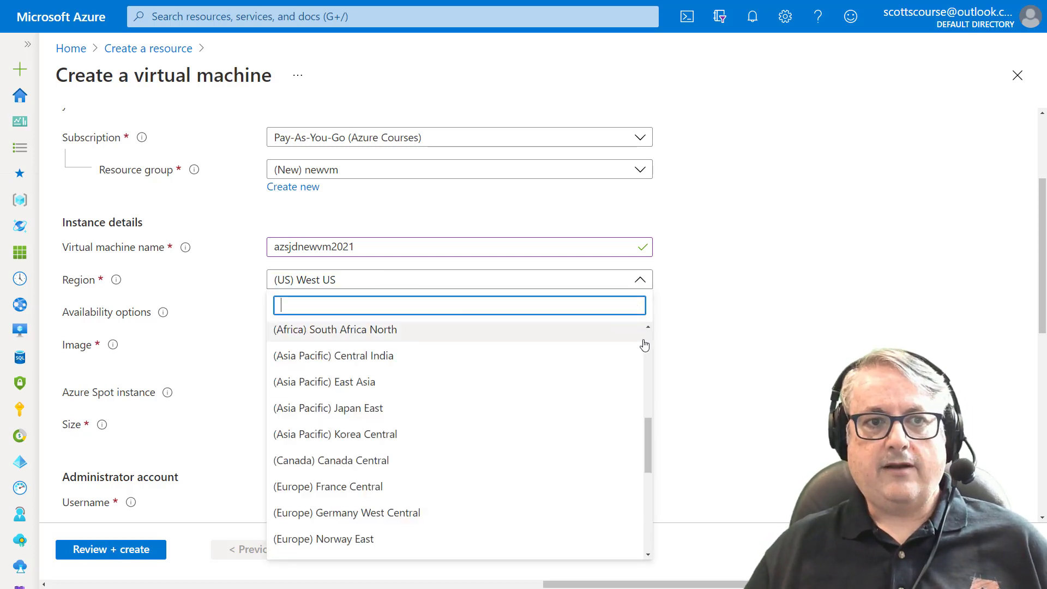
pyautogui.scroll(5, 649, 343)
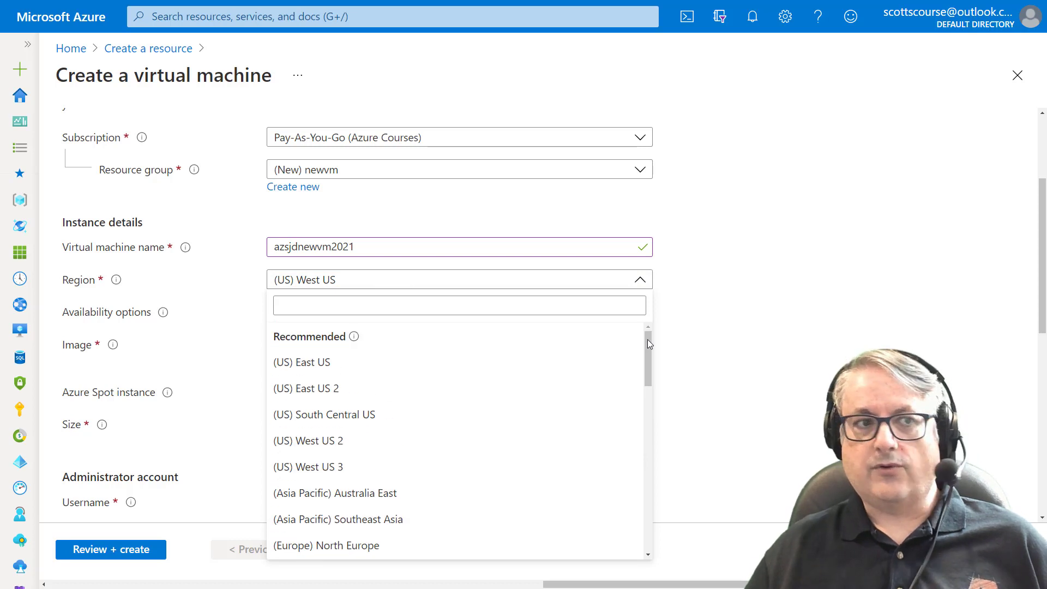
pyautogui.moveTo(647, 339); pyautogui.dragTo(648, 342)
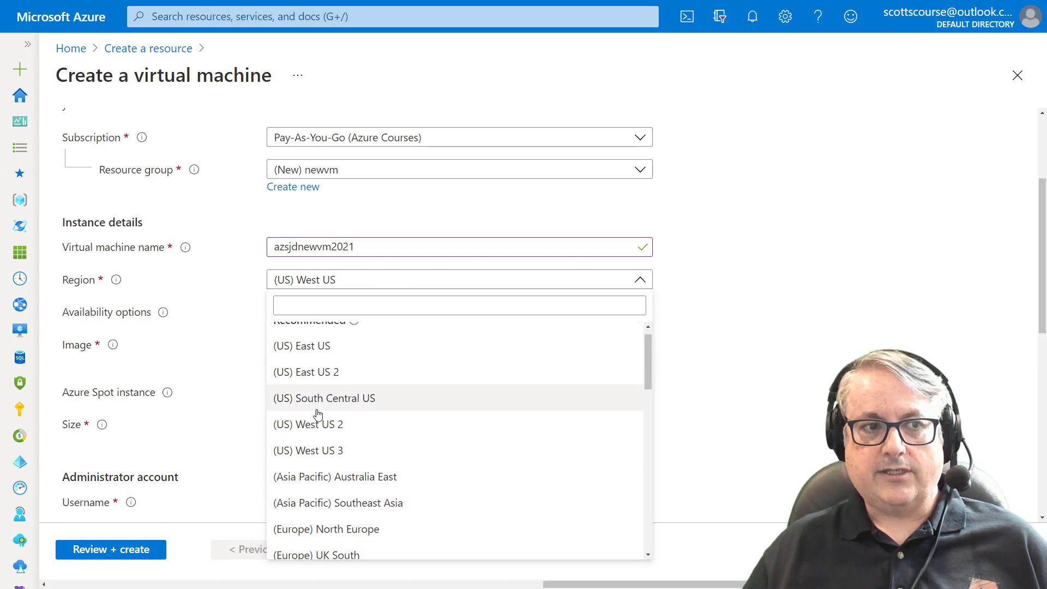
pyautogui.scroll(-2, 336, 416)
pyautogui.scroll(-4, 342, 416)
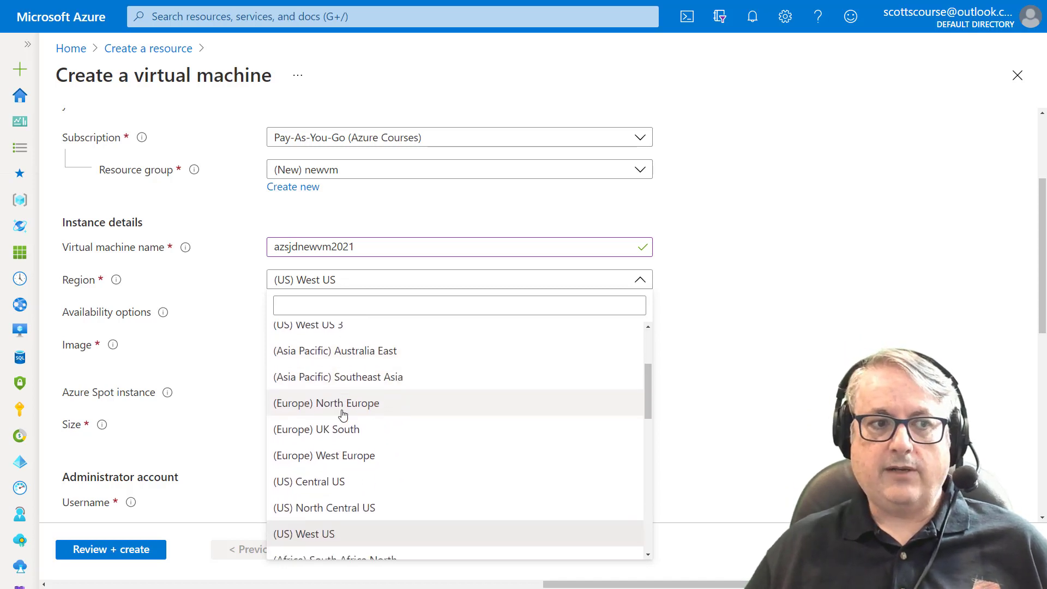
pyautogui.scroll(-2, 375, 403)
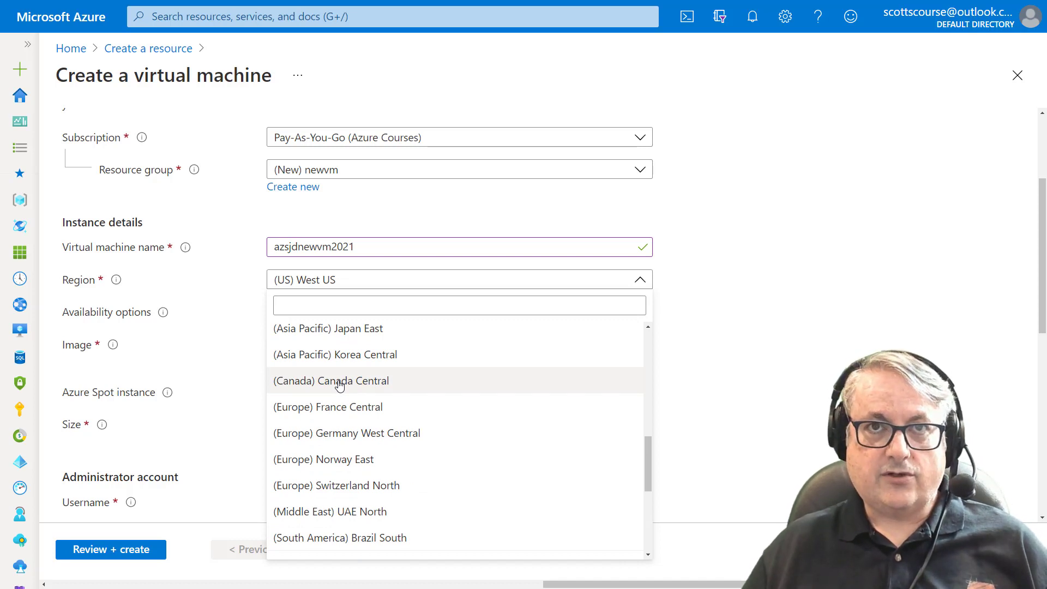
pyautogui.click(339, 385)
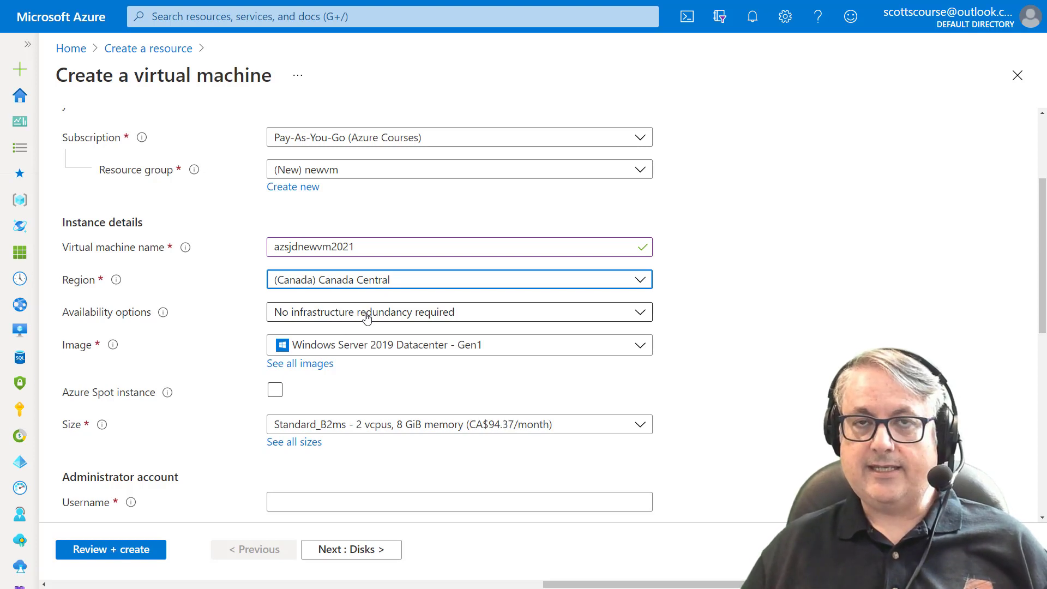
# Step: Try availability zone 1 for the virtual machine, and return its availability options to No infrastructure redundancy required
pyautogui.click(366, 318)
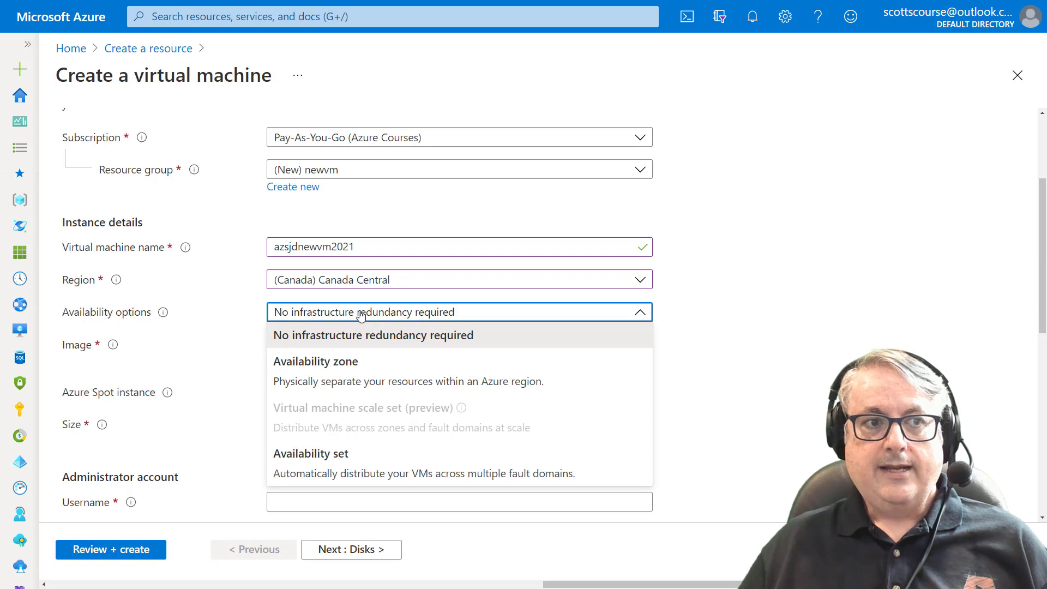
pyautogui.click(372, 316)
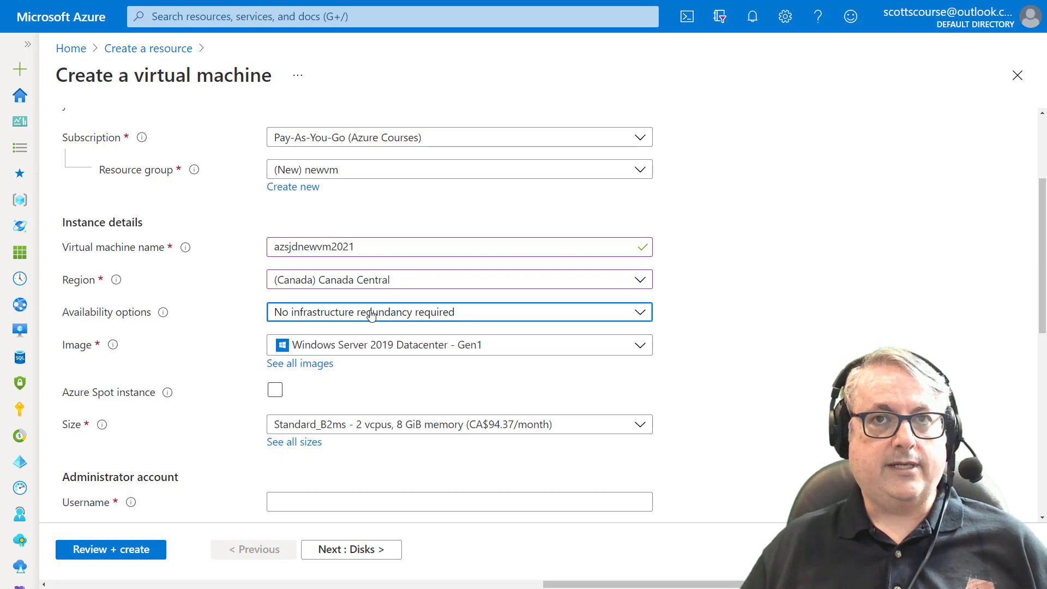
pyautogui.click(371, 316)
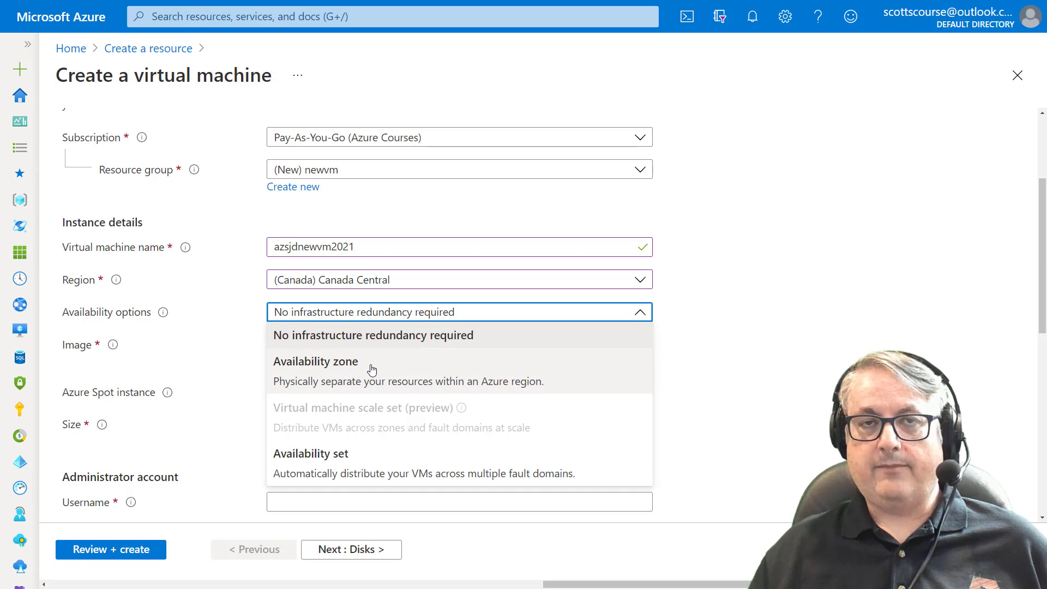
pyautogui.click(371, 369)
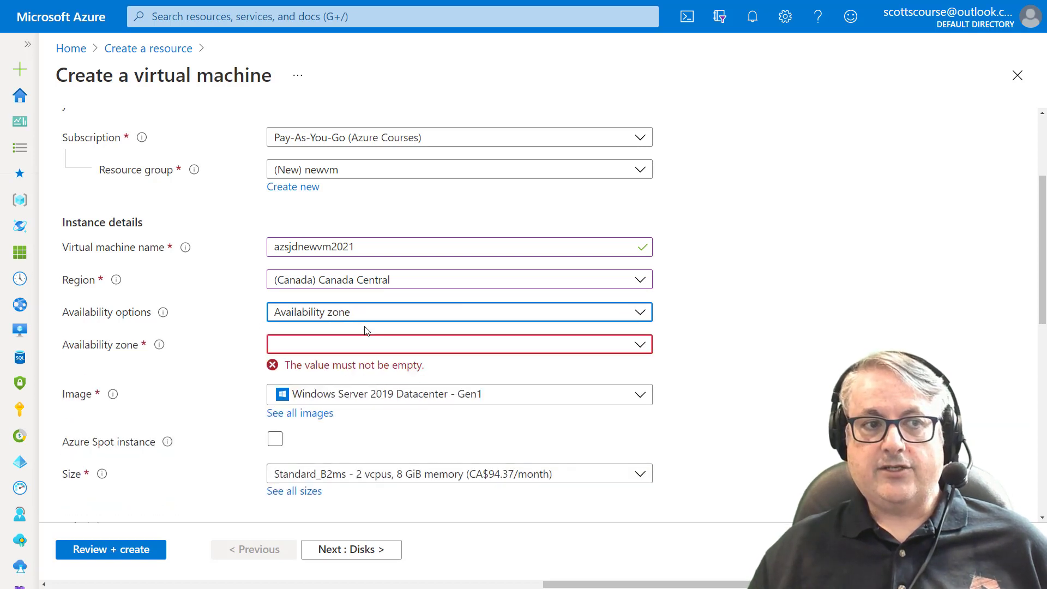
pyautogui.click(345, 345)
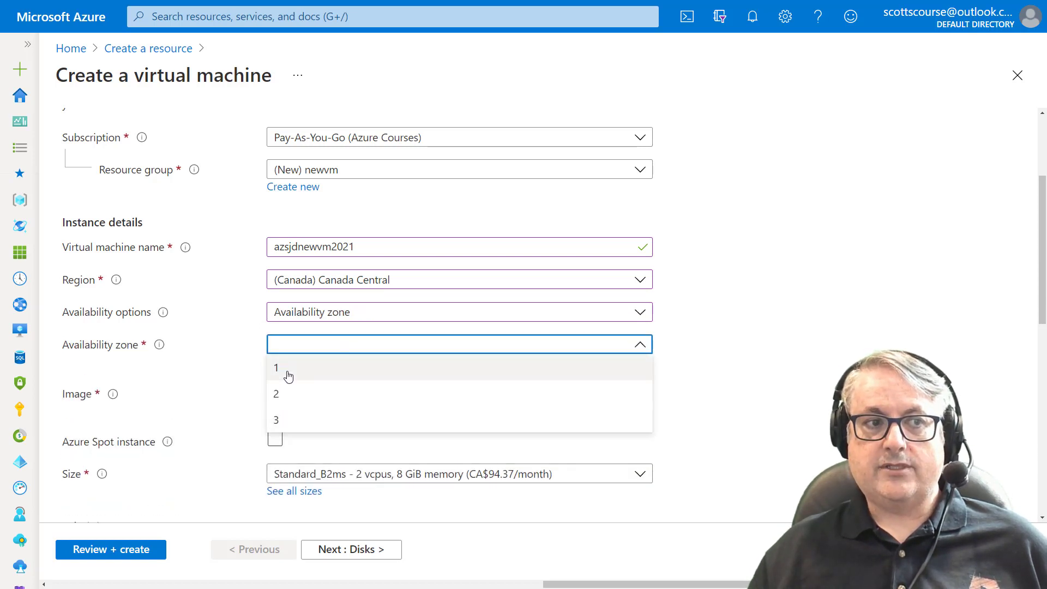
pyautogui.click(281, 368)
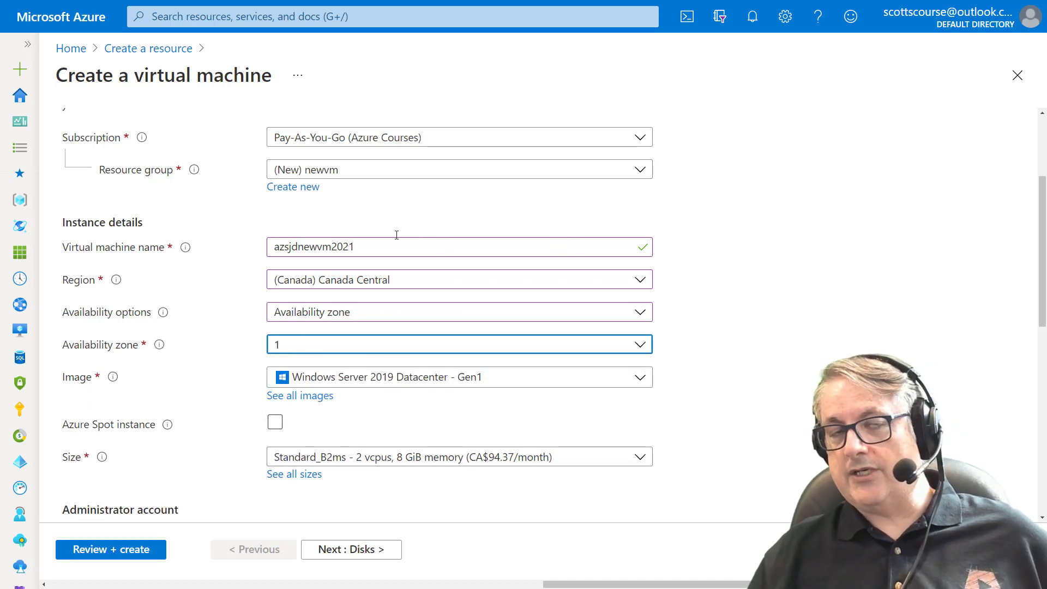
pyautogui.click(311, 312)
pyautogui.click(312, 337)
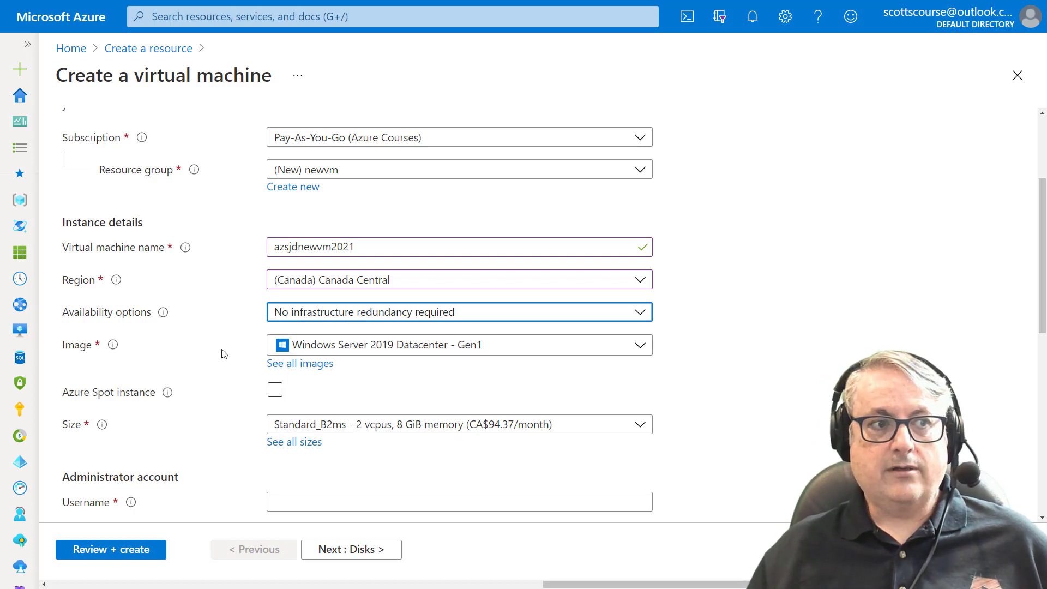
# Step: Review the operating system images offered for the virtual machine without changing the selected image
pyautogui.click(609, 346)
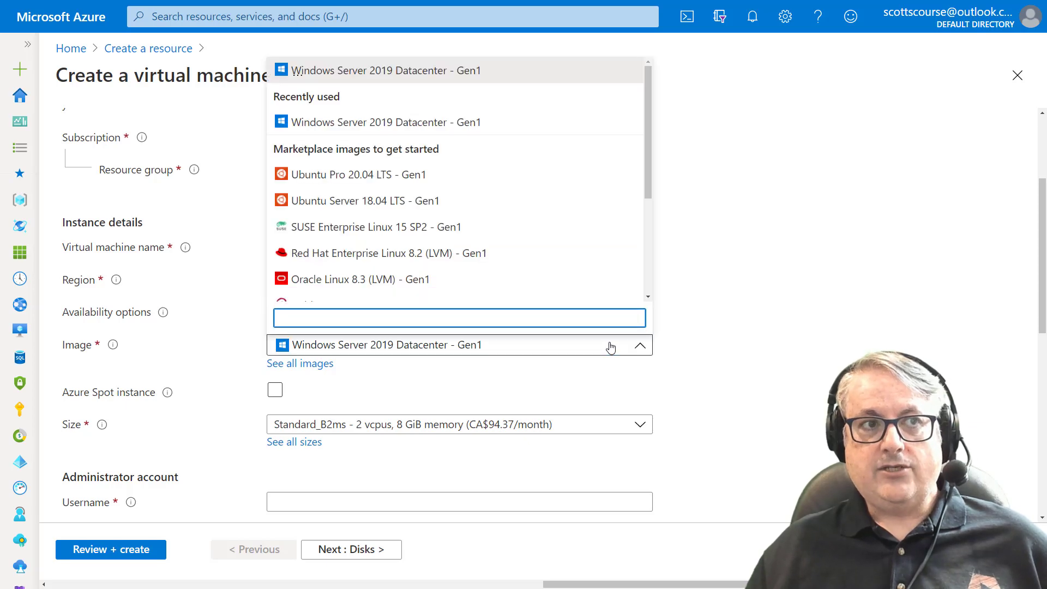
pyautogui.scroll(-1, 396, 182)
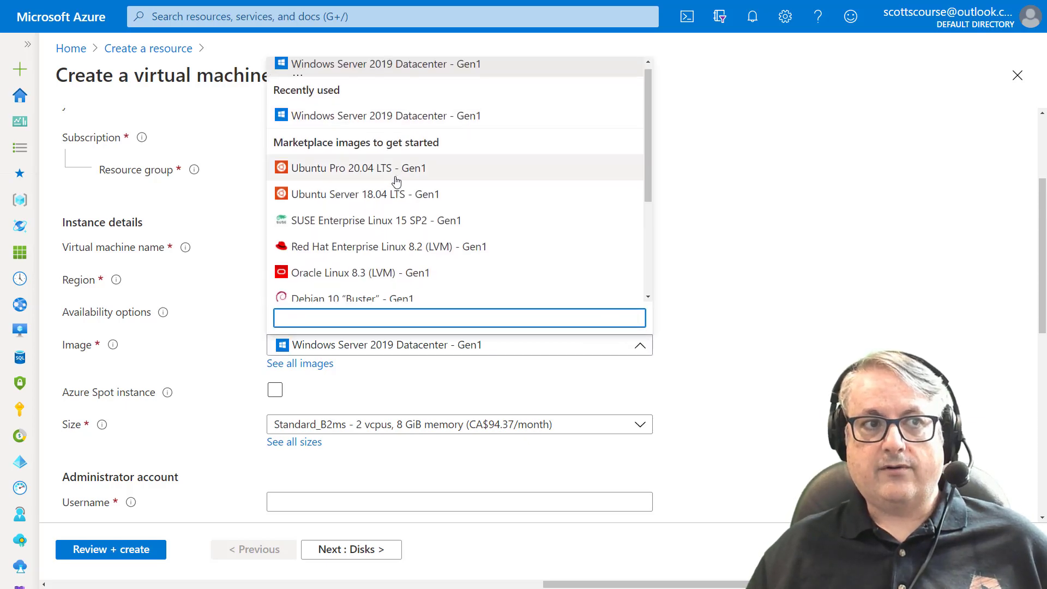
pyautogui.scroll(-2, 396, 182)
pyautogui.scroll(1, 396, 181)
pyautogui.scroll(-4, 376, 180)
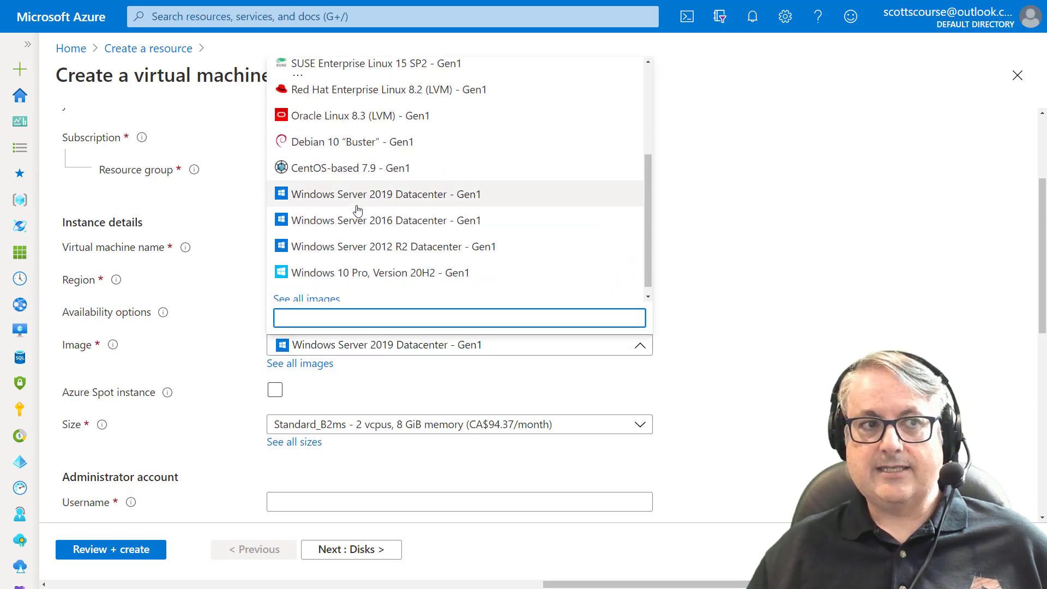
pyautogui.scroll(-1, 357, 212)
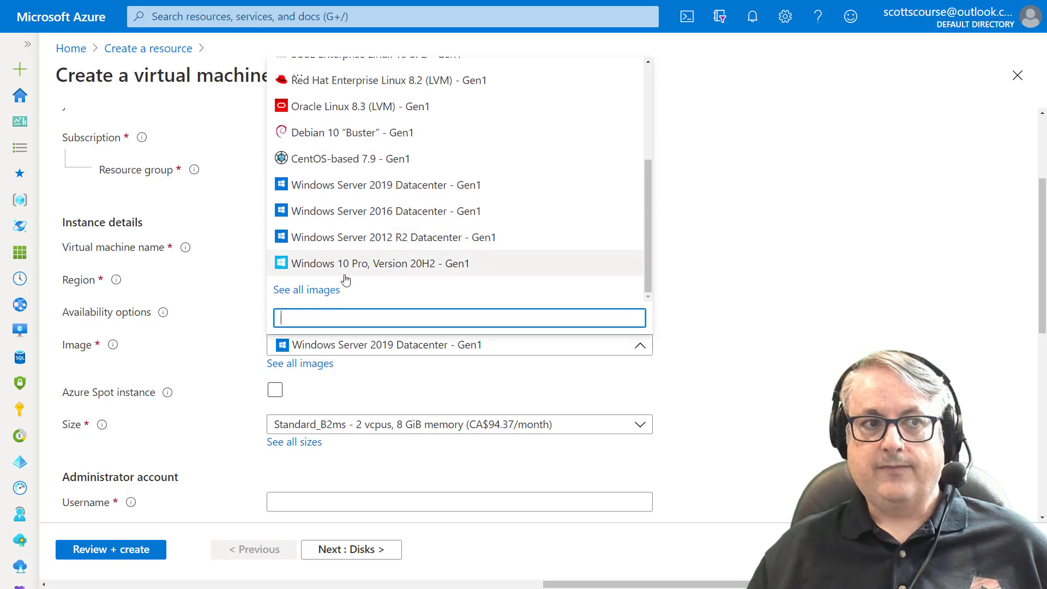
pyautogui.click(715, 346)
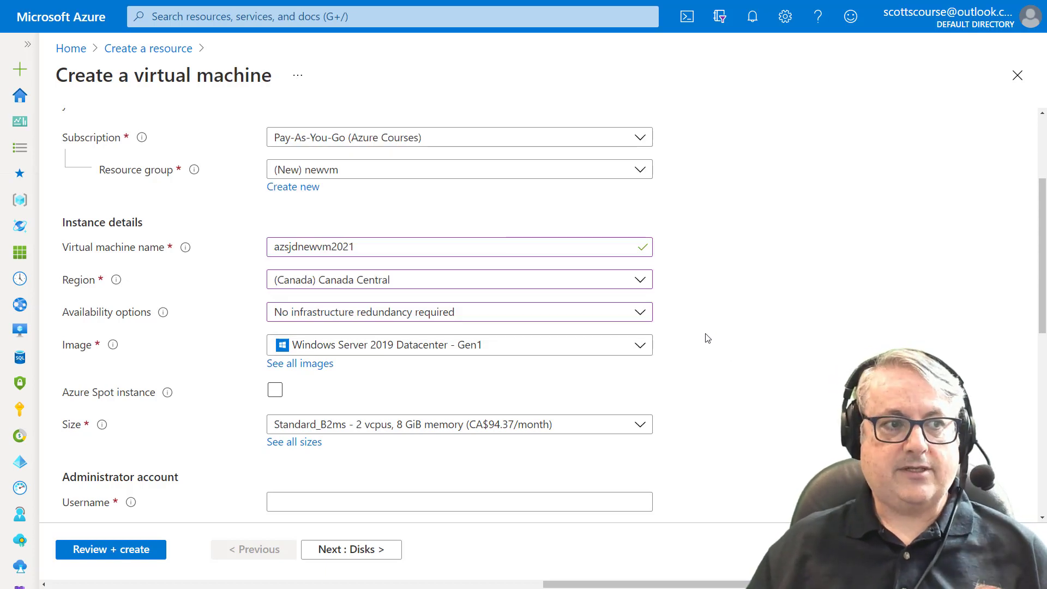
# Step: Enable the Azure Spot instance option for the virtual machine
pyautogui.scroll(-2, 707, 338)
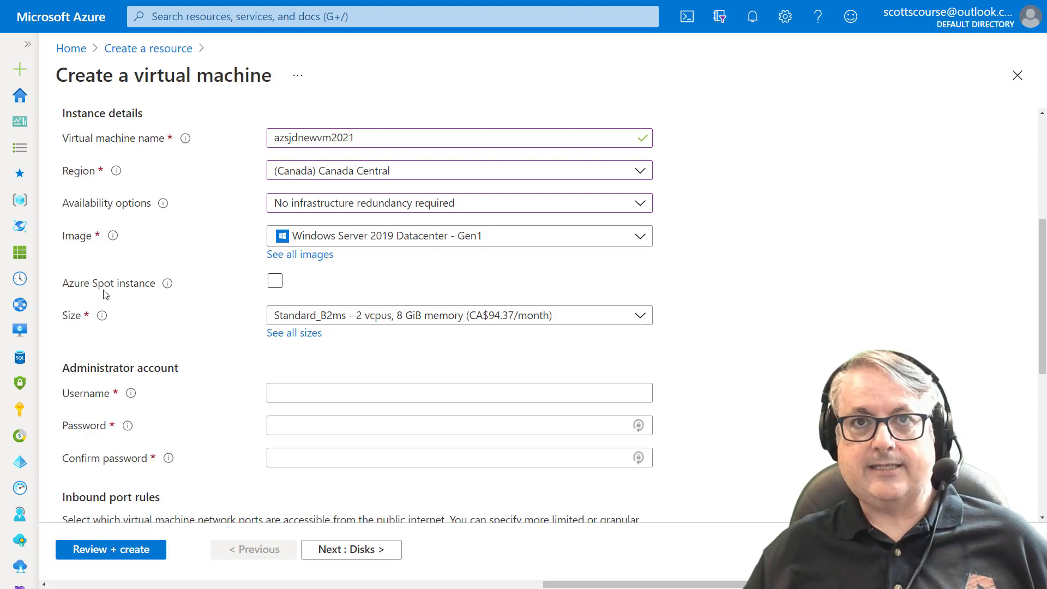
pyautogui.click(282, 281)
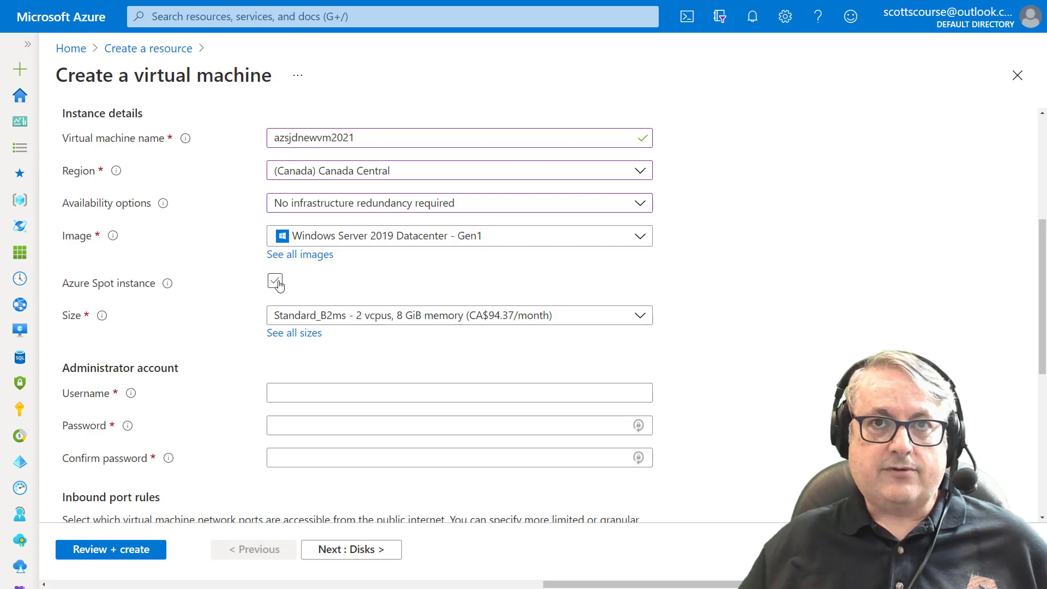
# Step: Try the Azure Spot instance option for the virtual machine, and turn it back off
pyautogui.click(276, 283)
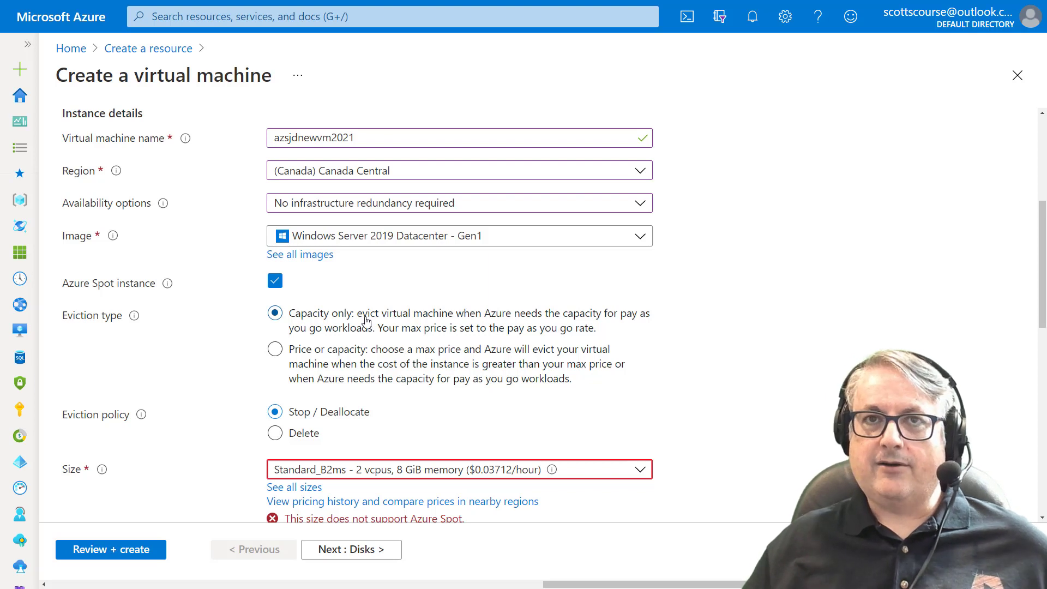
pyautogui.click(275, 282)
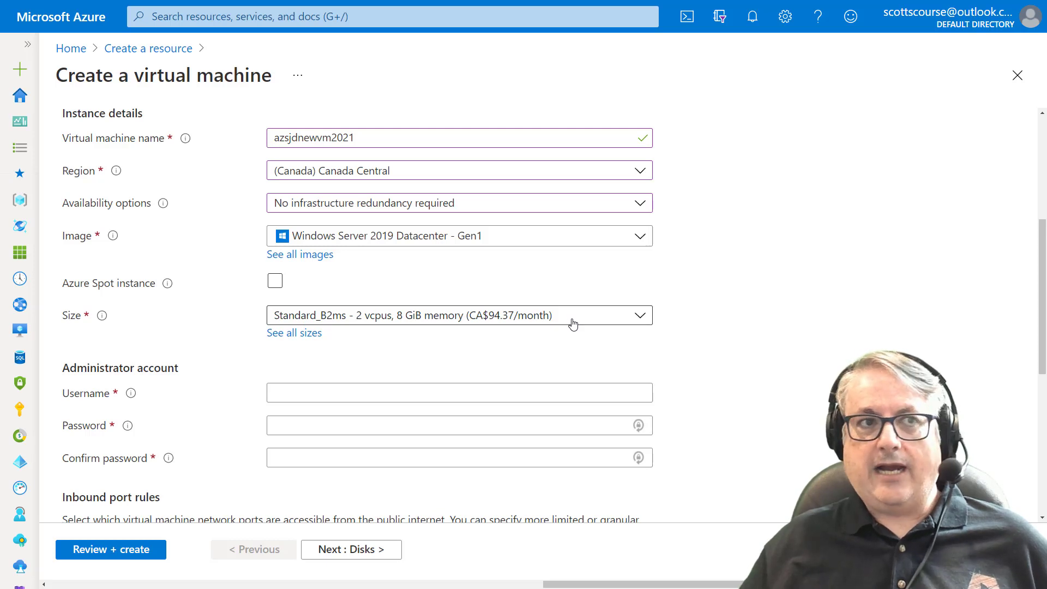
# Step: Open the full list of available virtual machine sizes
pyautogui.click(498, 316)
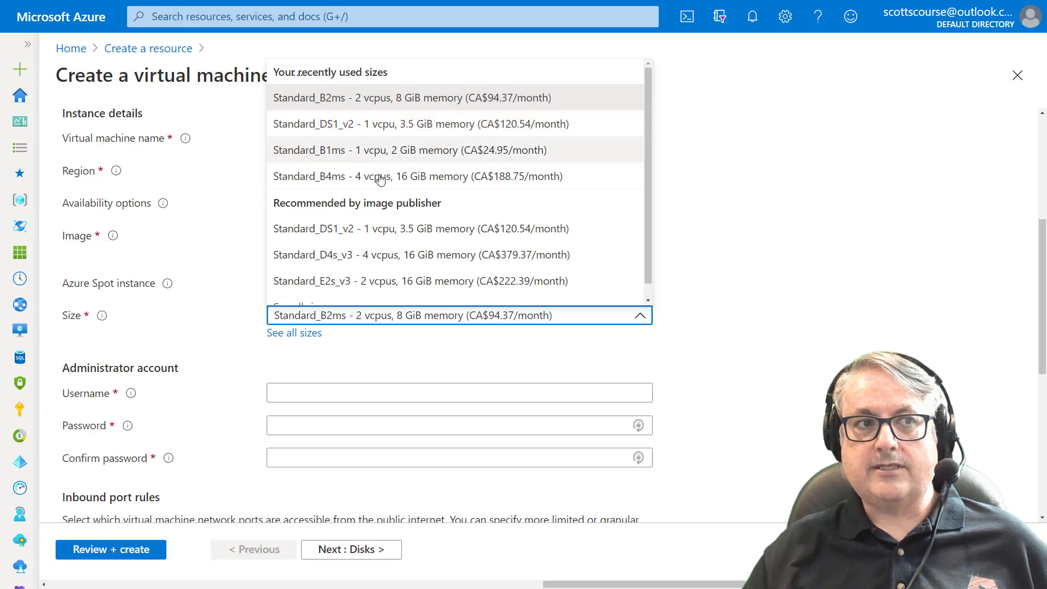
pyautogui.scroll(-1, 381, 196)
pyautogui.click(307, 292)
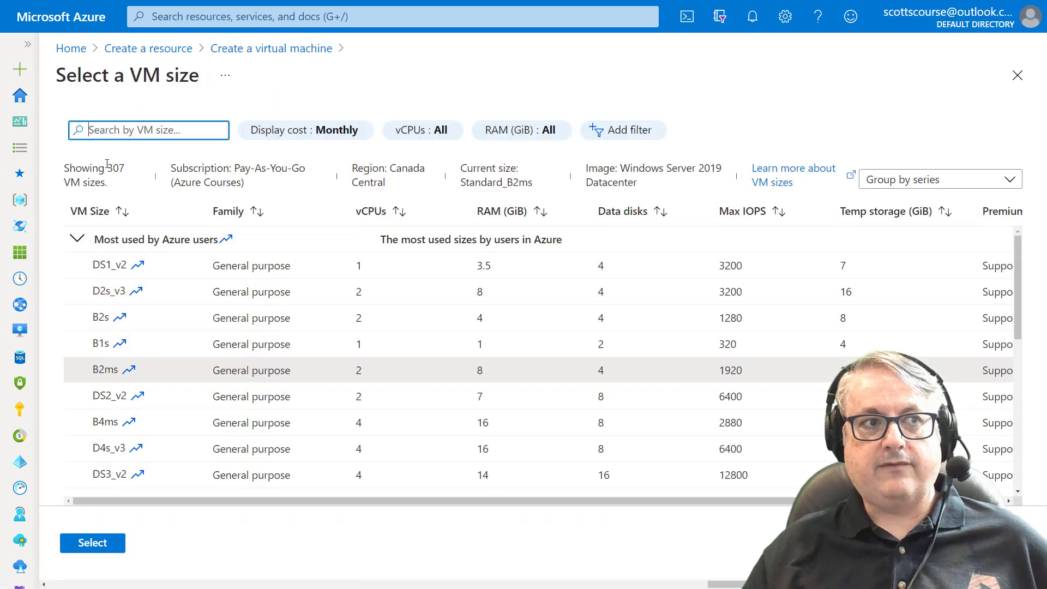
pyautogui.moveTo(106, 168); pyautogui.dragTo(124, 168)
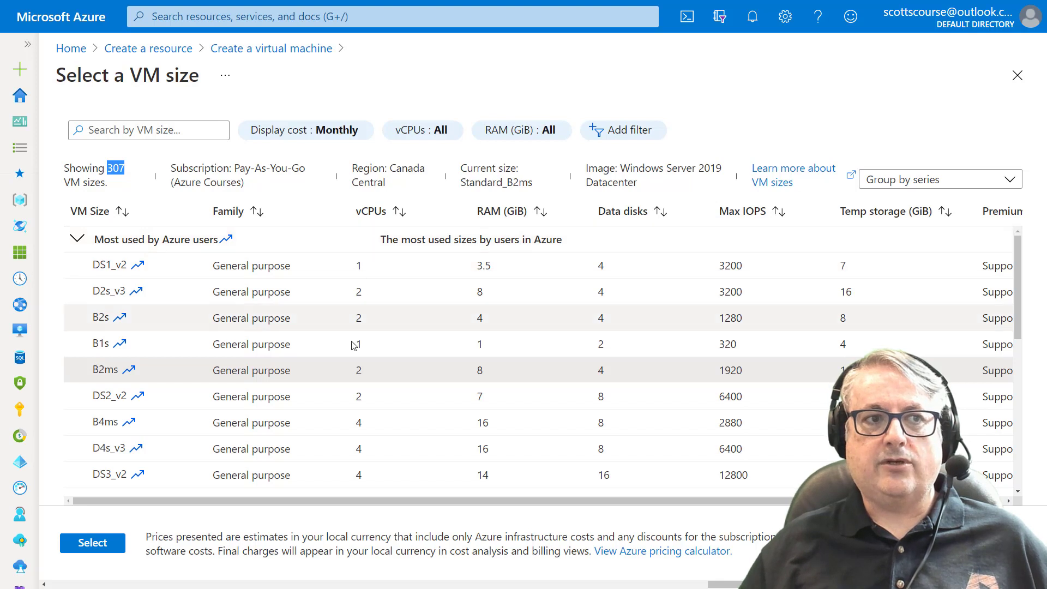
# Step: Filter the virtual machine sizes to those with 8 vCPUs and look through the listed series
pyautogui.click(414, 129)
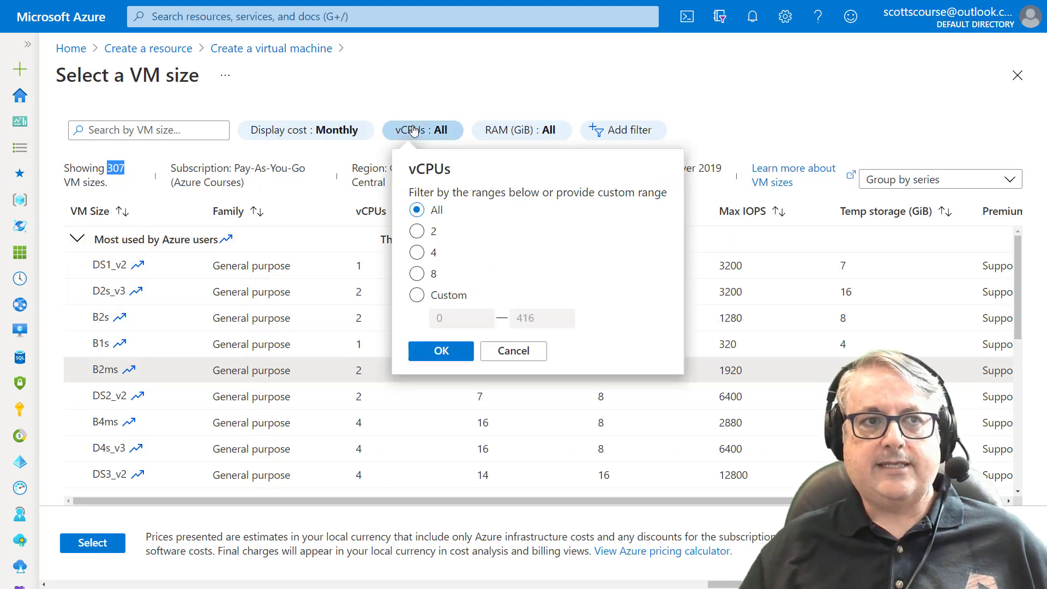
pyautogui.click(417, 273)
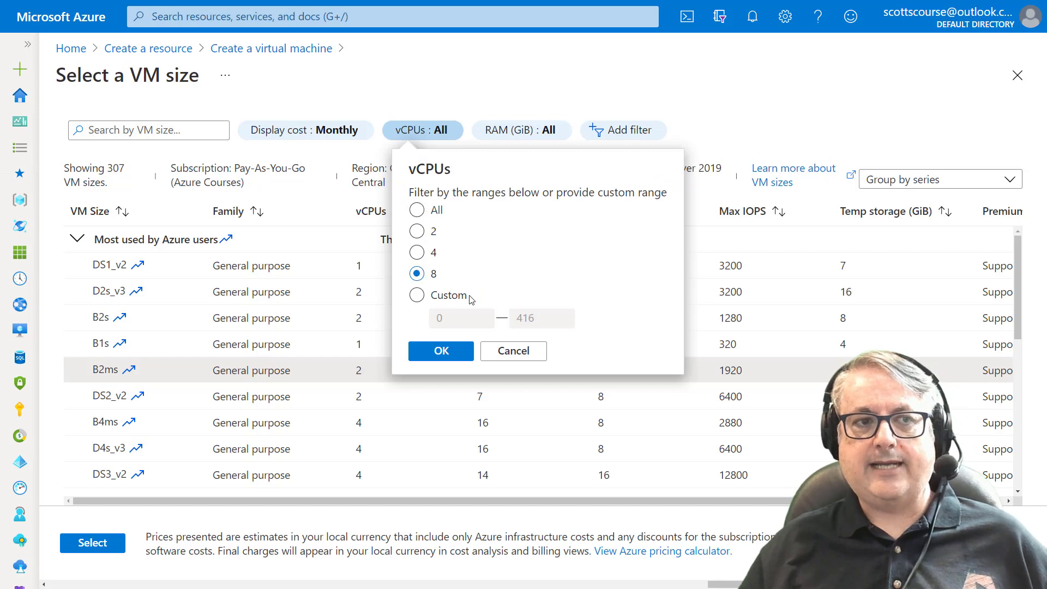
pyautogui.click(453, 352)
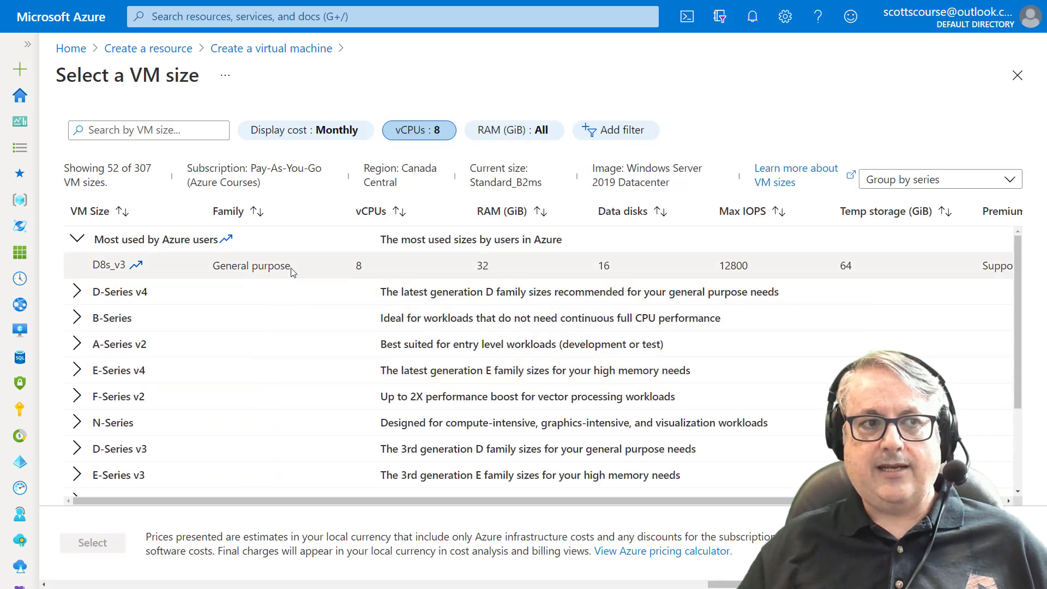
pyautogui.scroll(-3, 218, 267)
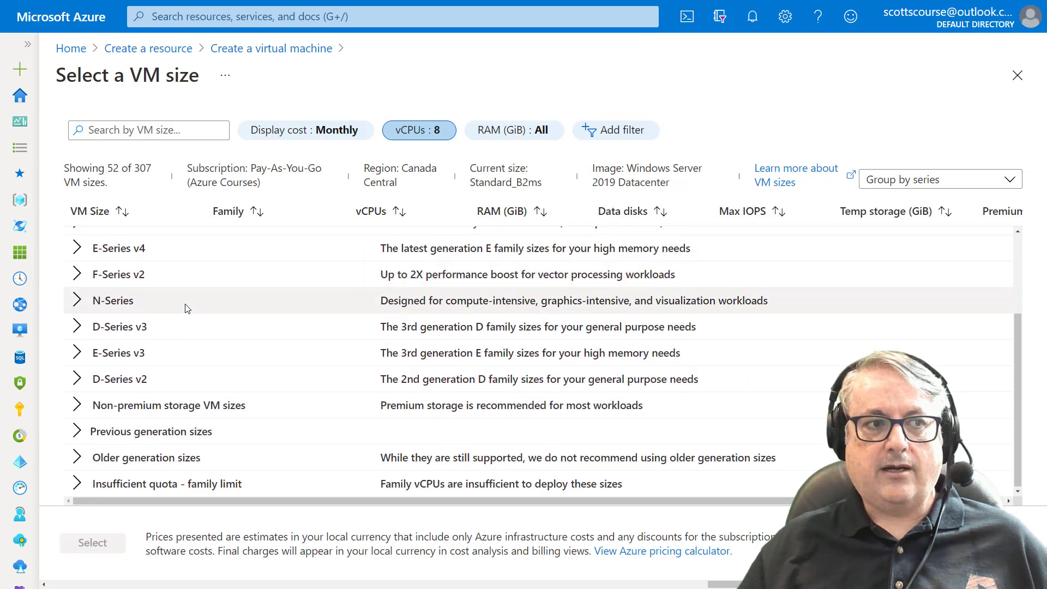
pyautogui.scroll(3, 187, 306)
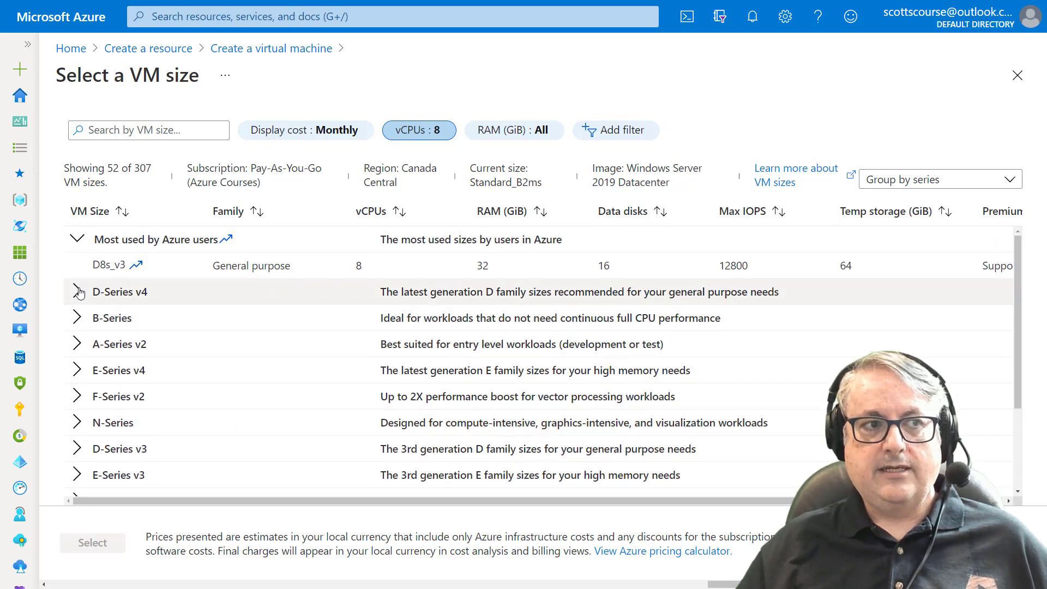
# Step: Examine the D-Series v4 sizes and the monthly cost of the D8s_v3 size
pyautogui.click(77, 292)
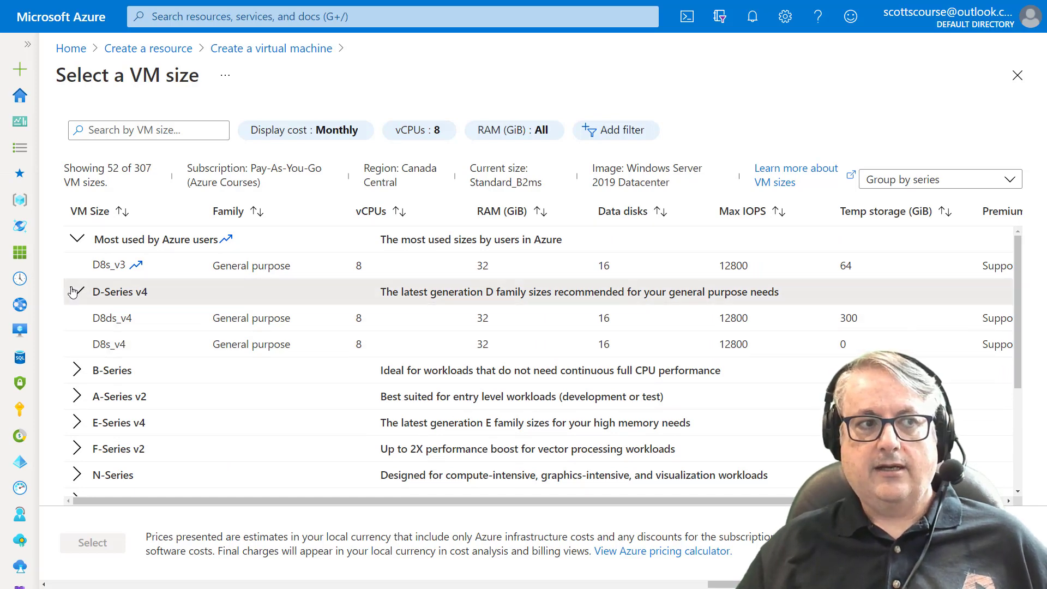
pyautogui.click(74, 291)
pyautogui.click(78, 317)
pyautogui.click(78, 317)
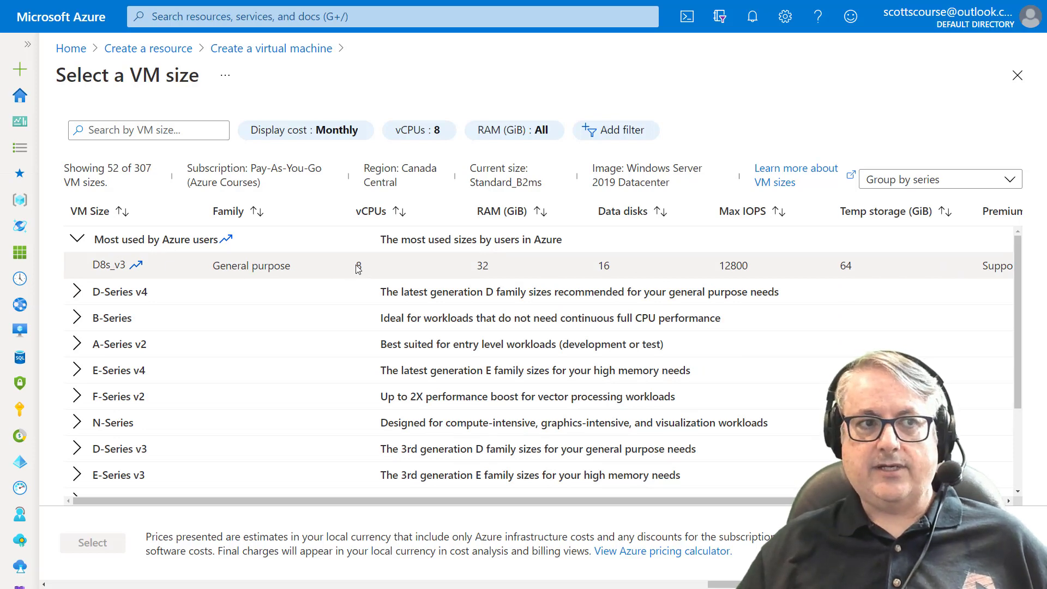
pyautogui.moveTo(595, 502); pyautogui.dragTo(744, 495)
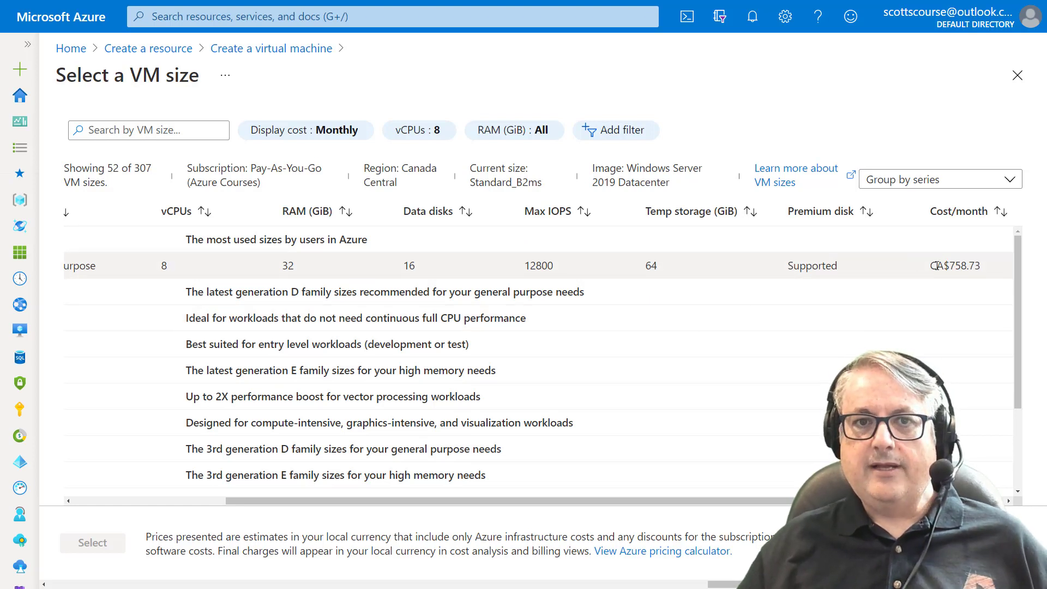
pyautogui.moveTo(950, 265); pyautogui.dragTo(980, 266)
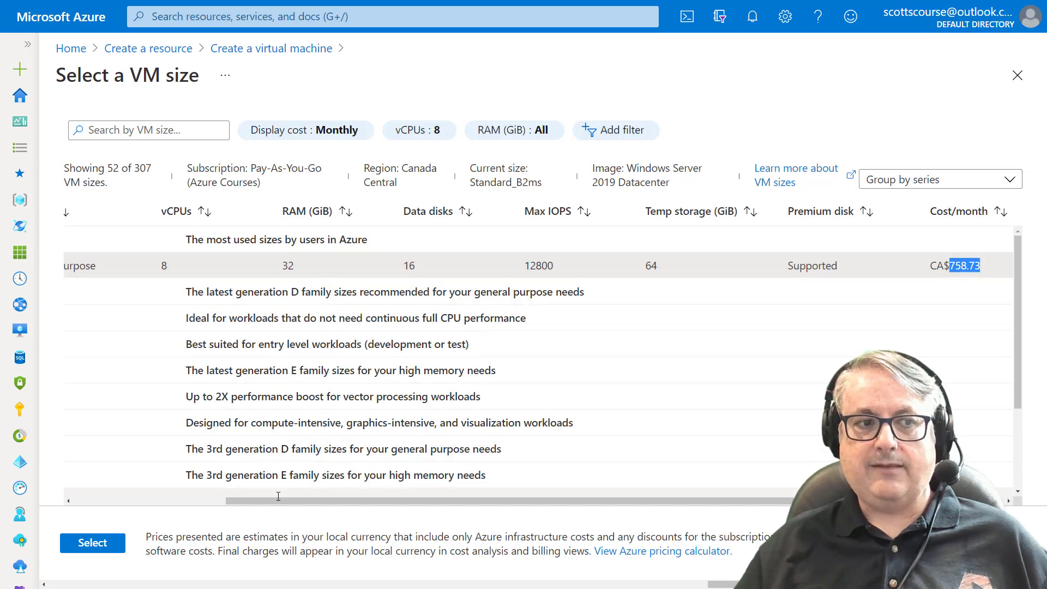
pyautogui.moveTo(246, 501); pyautogui.dragTo(91, 500)
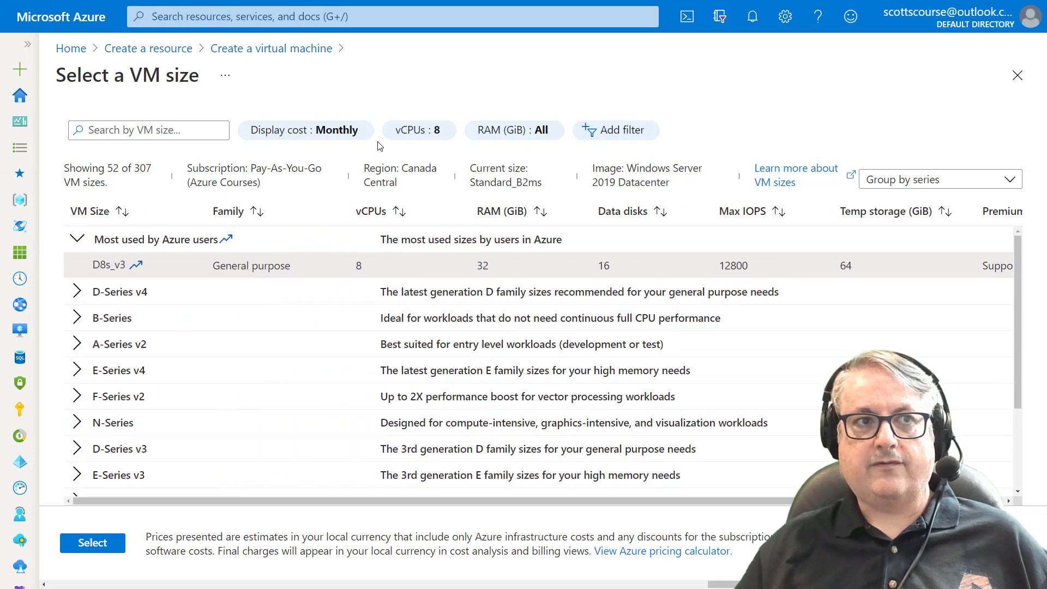
# Step: Reset the vCPUs filter to All
pyautogui.click(395, 133)
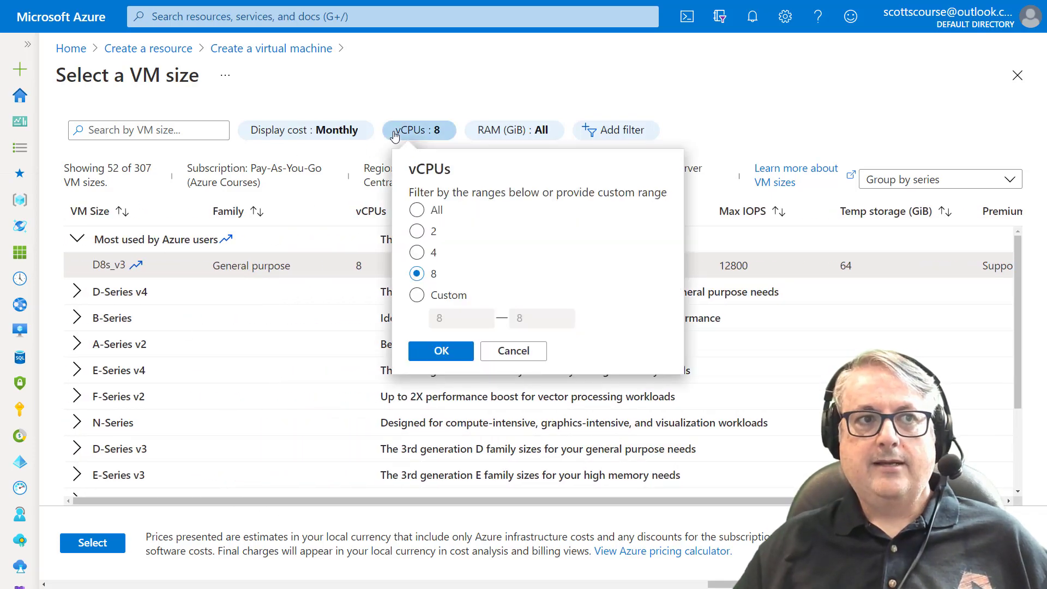
pyautogui.click(416, 210)
pyautogui.click(439, 351)
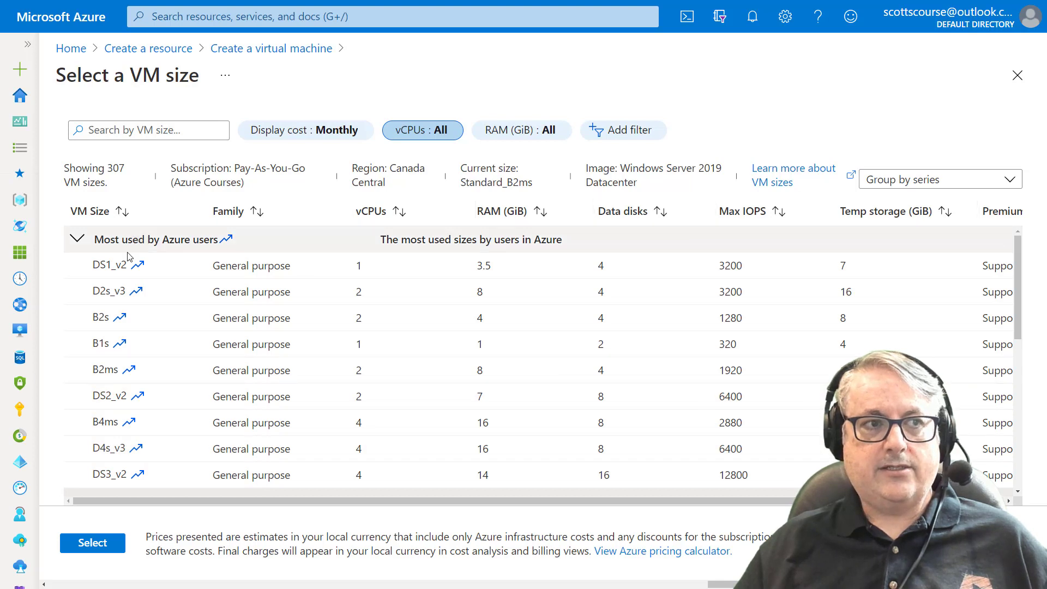
# Step: Compare the monthly costs of the most used sizes and choose D2s_v3 for the virtual machine
pyautogui.click(105, 266)
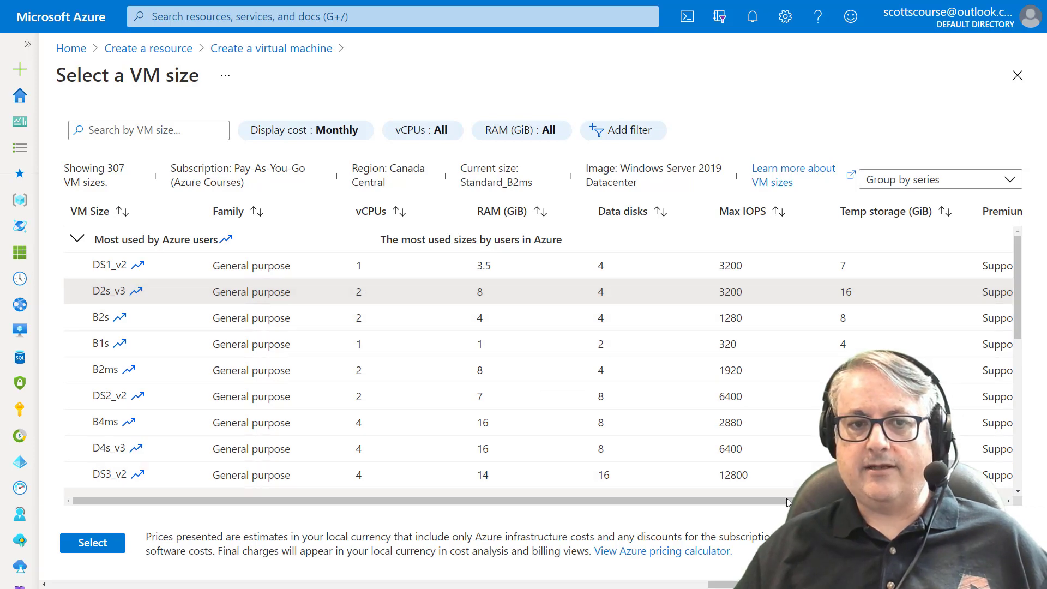
pyautogui.moveTo(370, 501); pyautogui.dragTo(545, 501)
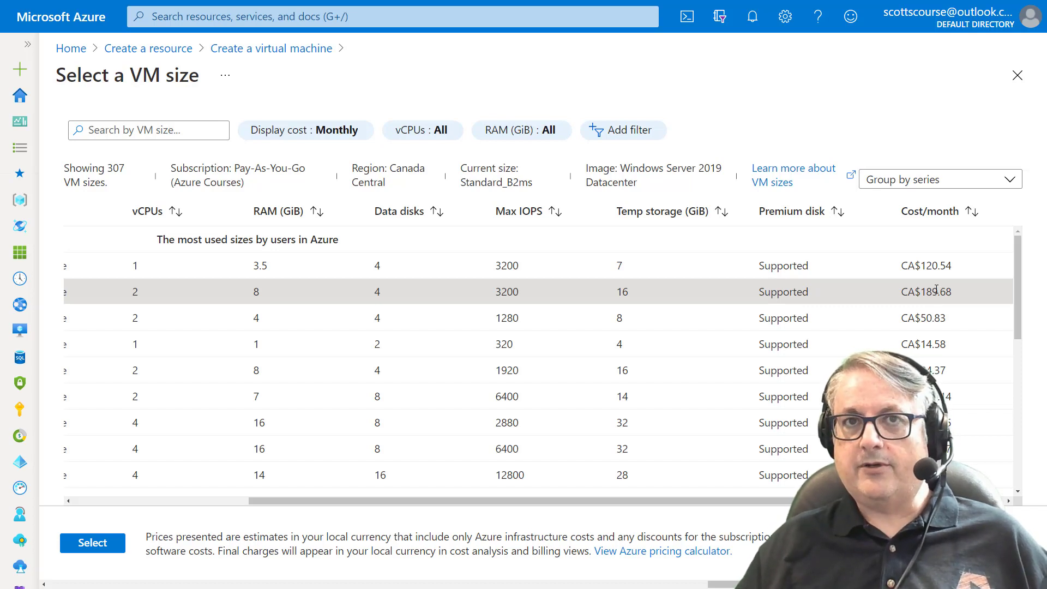
pyautogui.click(90, 542)
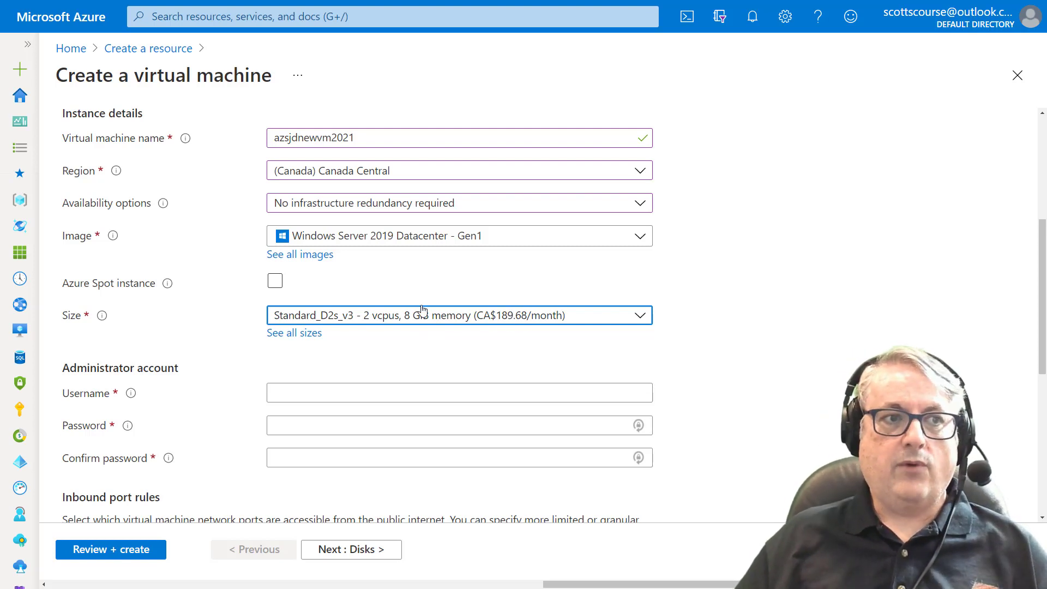
# Step: Set the administrator username to azsjdtestuser, and enter and confirm the account password
pyautogui.scroll(-1, 425, 303)
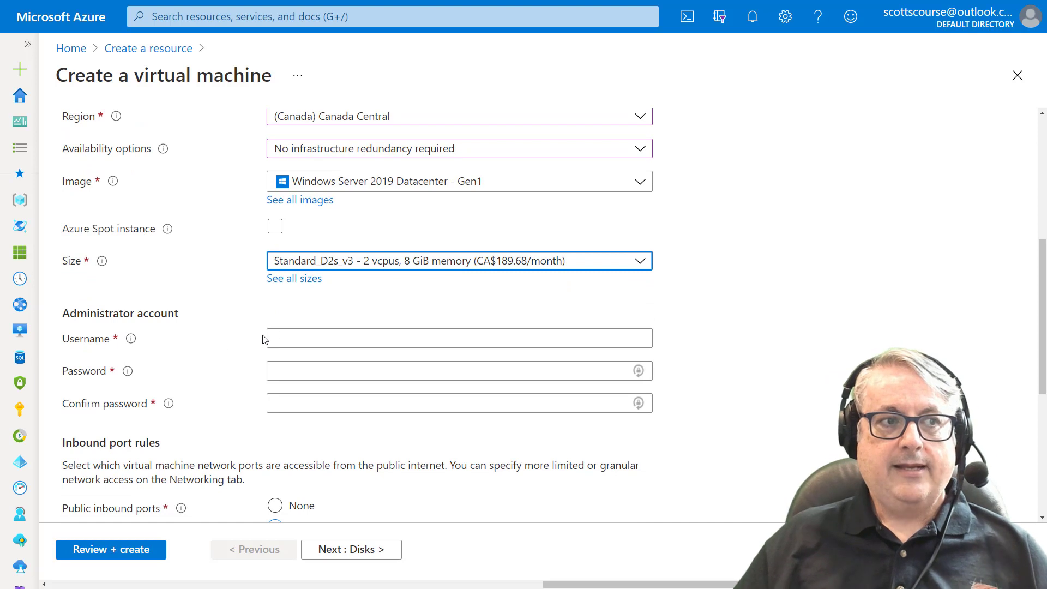
pyautogui.click(288, 333)
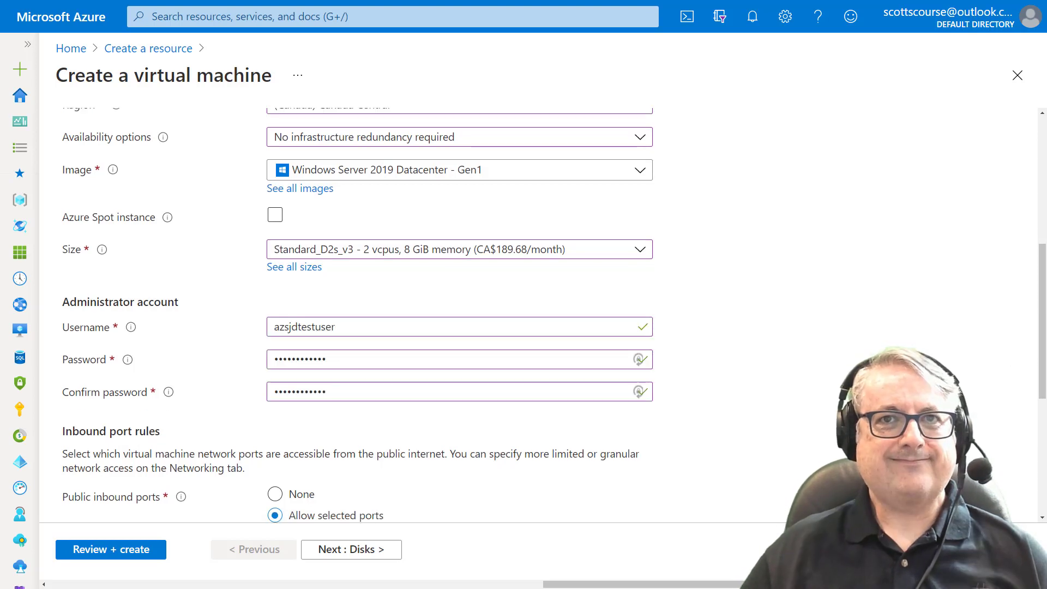
# Step: Allow HTTP (80) and HTTPS (443) as public inbound ports in addition to RDP (3389)
pyautogui.scroll(-2, 427, 332)
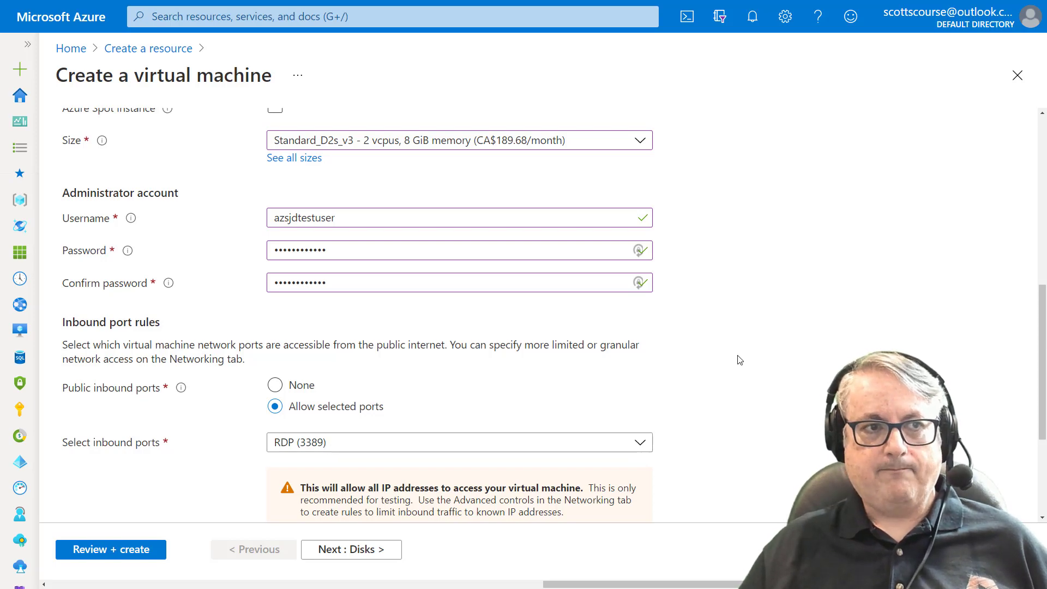
pyautogui.scroll(-3, 738, 360)
pyautogui.click(400, 245)
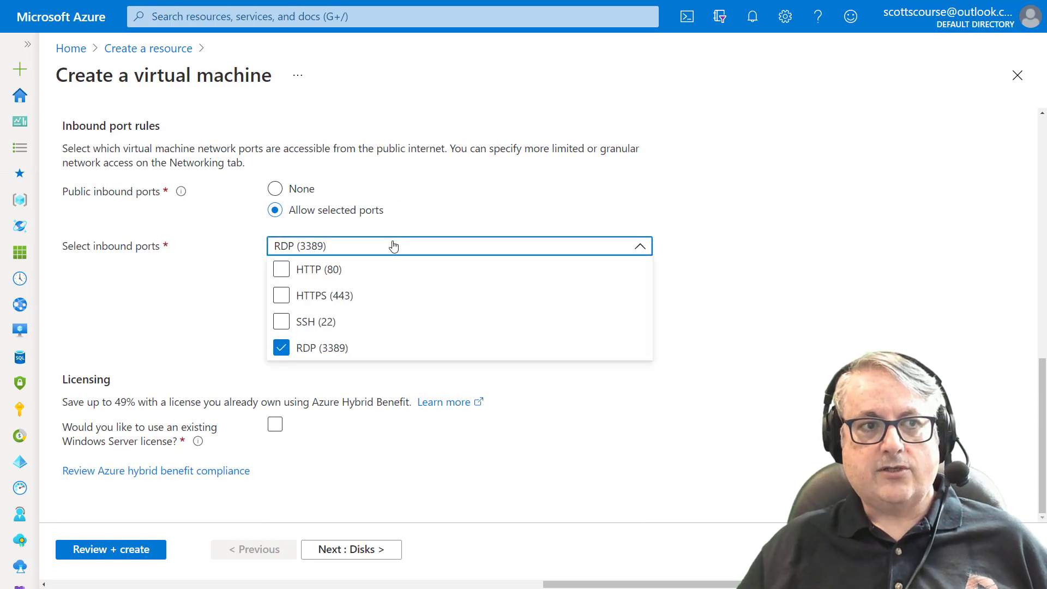
pyautogui.click(282, 269)
pyautogui.click(296, 293)
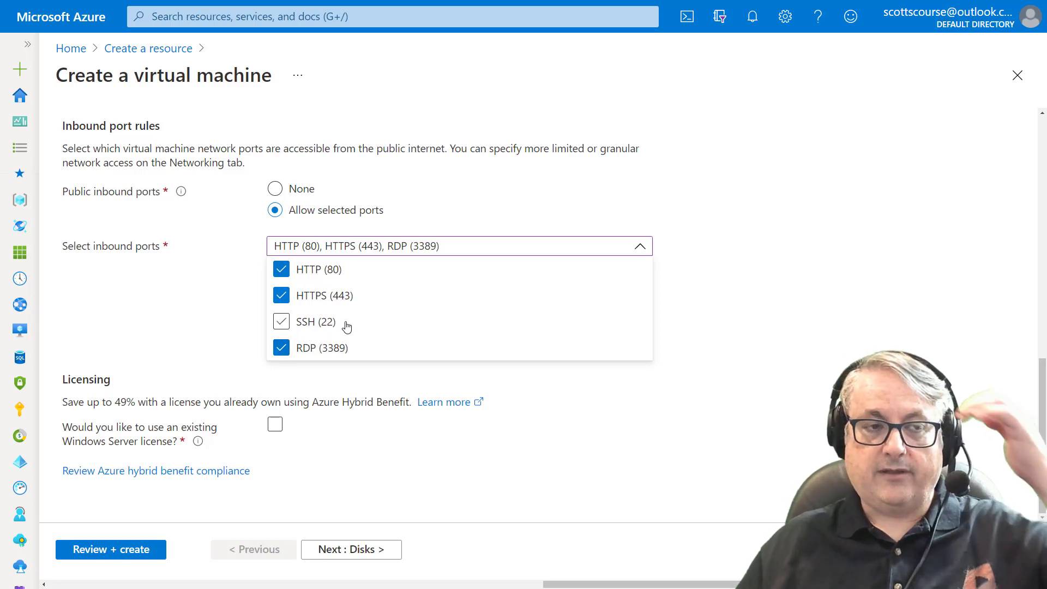
pyautogui.click(745, 301)
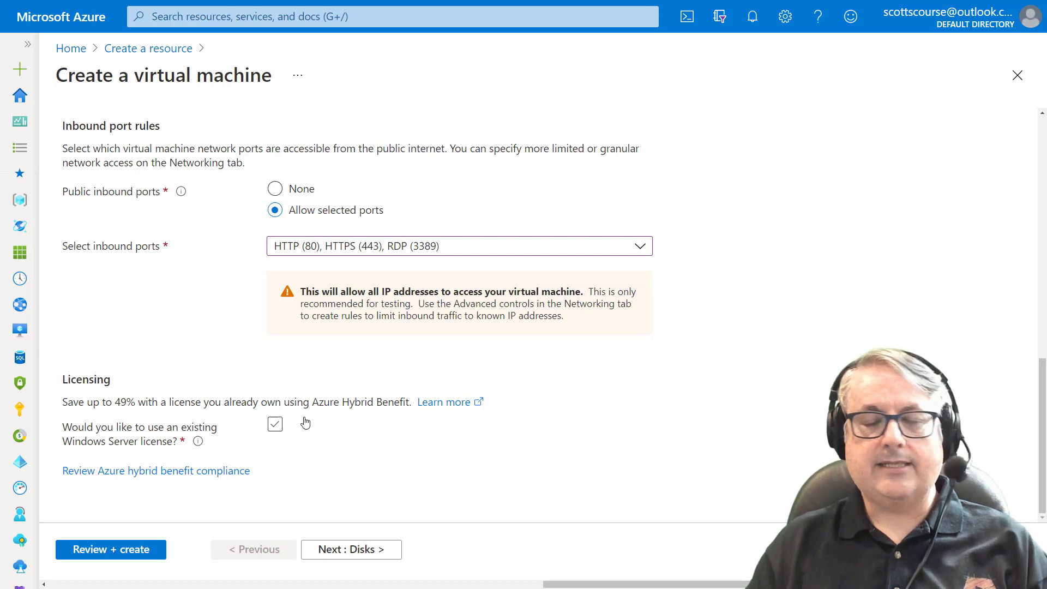
# Step: Choose to use an existing Windows Server license and confirm eligibility for the Azure Hybrid Benefit
pyautogui.click(306, 423)
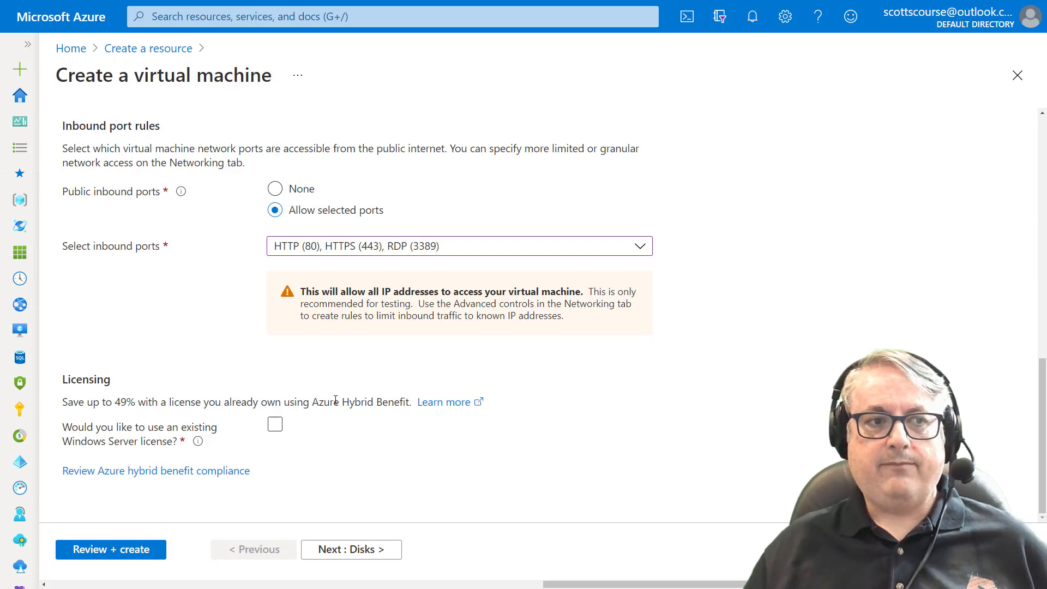
pyautogui.click(276, 426)
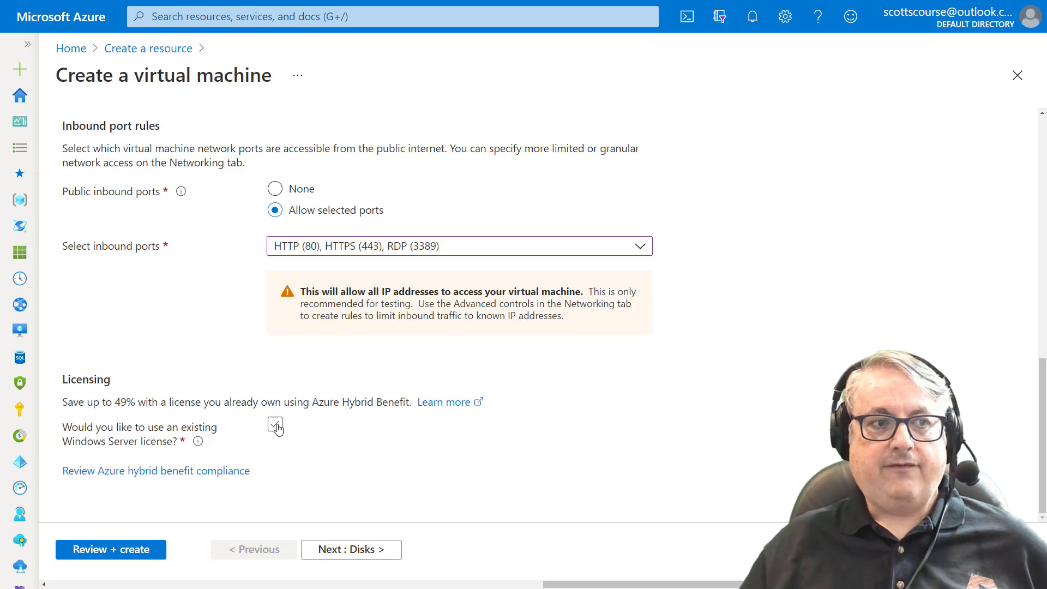
pyautogui.click(276, 426)
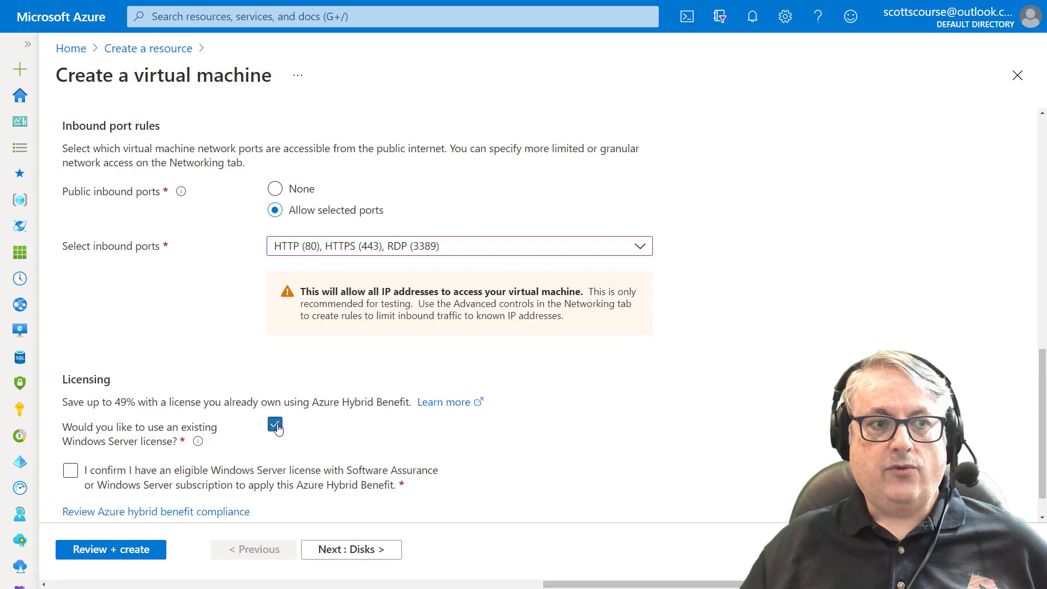
pyautogui.click(71, 472)
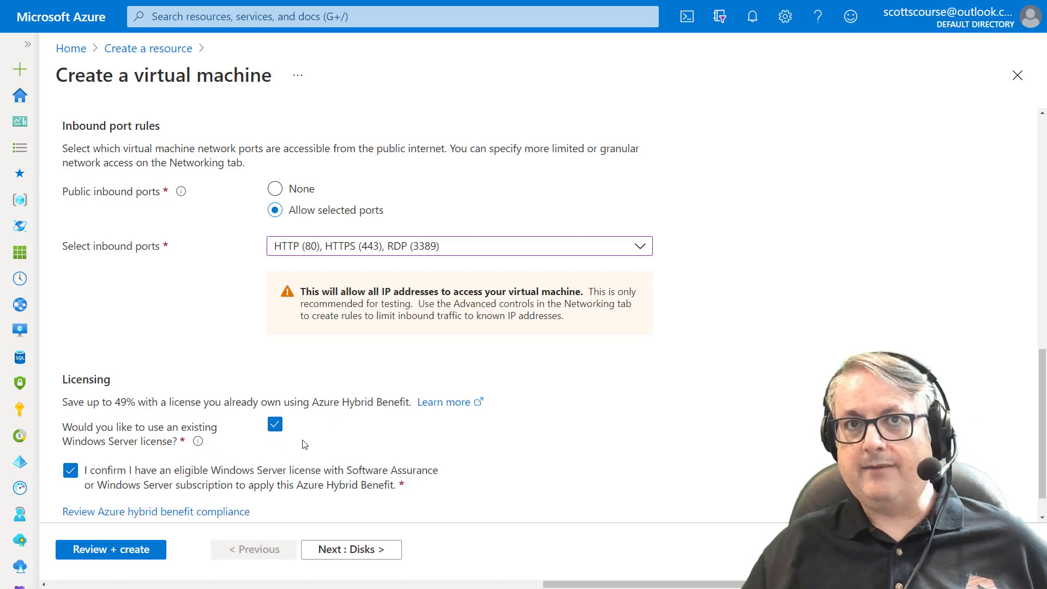
# Step: Check the monthly price of the selected size with the existing Windows Server license applied
pyautogui.scroll(3, 303, 445)
pyautogui.scroll(1, 308, 445)
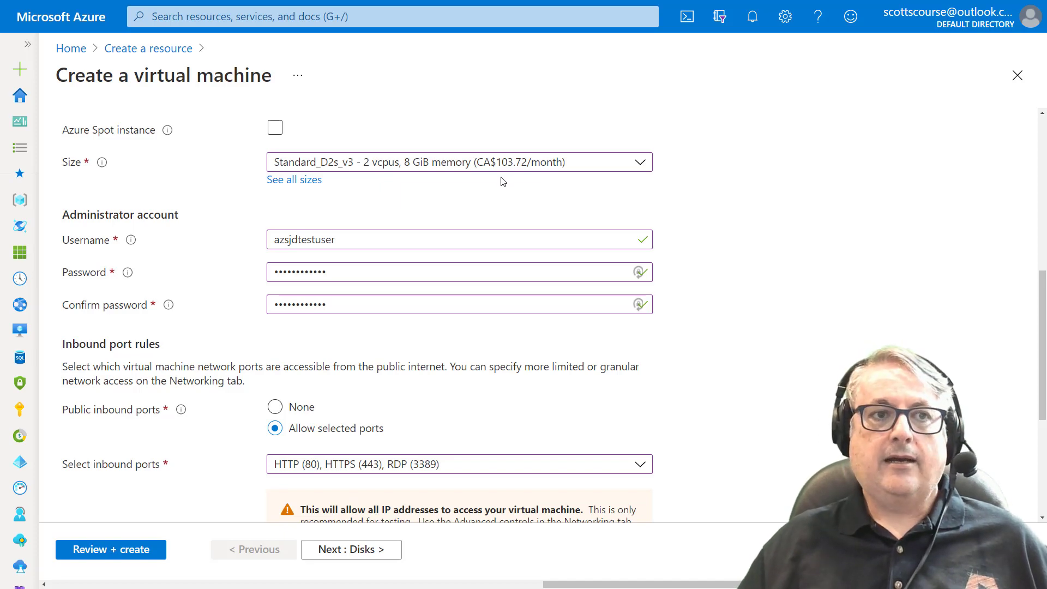
pyautogui.scroll(-2, 713, 191)
pyautogui.scroll(3, 712, 192)
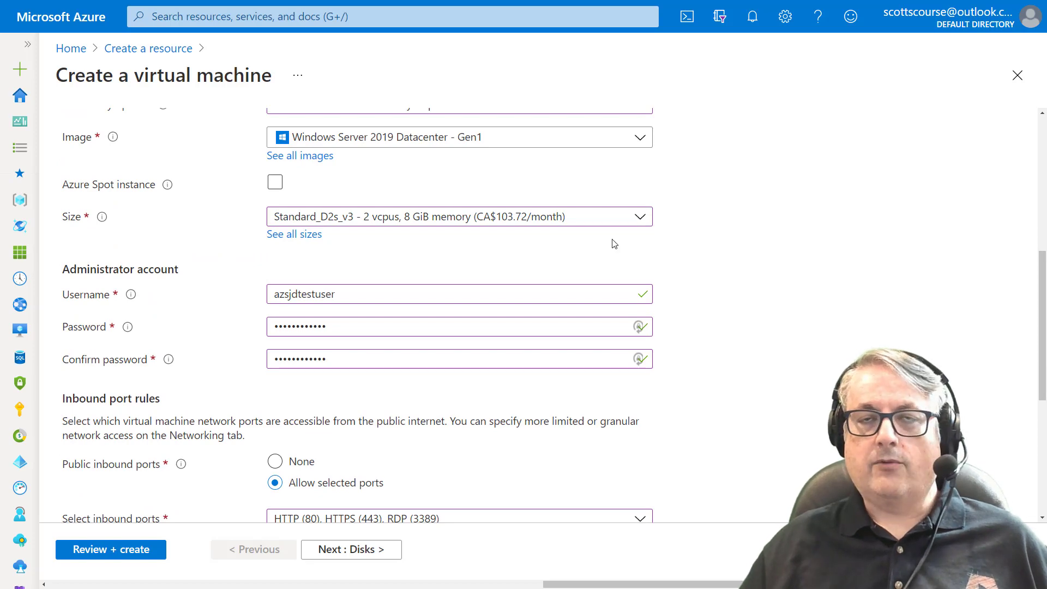
pyautogui.scroll(-1, 744, 247)
pyautogui.scroll(-4, 744, 247)
pyautogui.scroll(5, 488, 145)
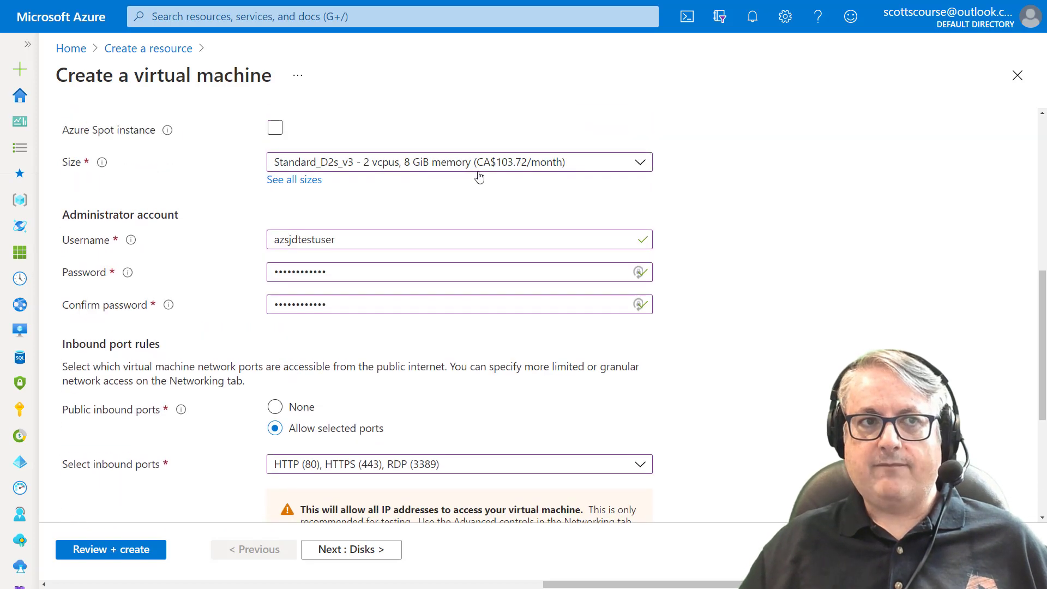
# Step: Withdraw the license eligibility confirmation and turn off the use of an existing Windows Server license
pyautogui.scroll(-2, 474, 186)
pyautogui.scroll(-4, 471, 193)
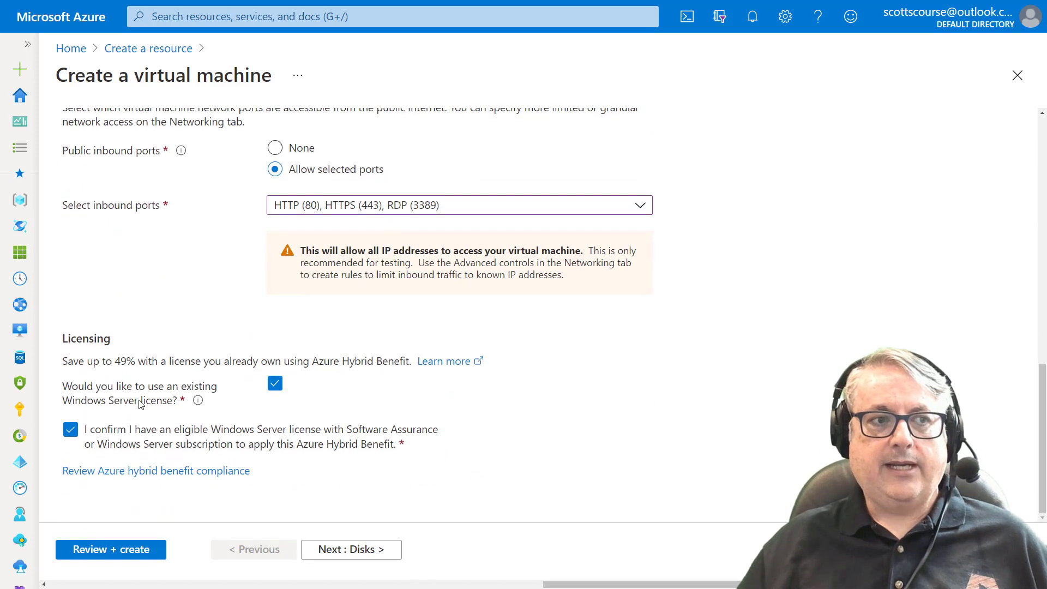
pyautogui.click(71, 430)
pyautogui.click(275, 383)
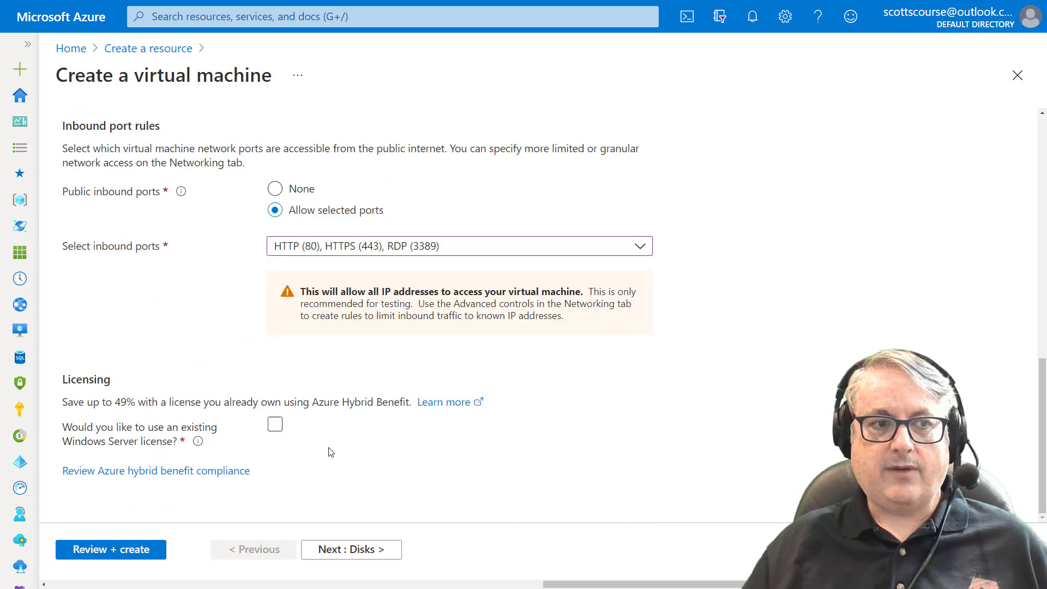
# Step: Return to the basic settings from the disk settings and review the available VM sizes, keeping D2s_v3 selected
pyautogui.click(352, 551)
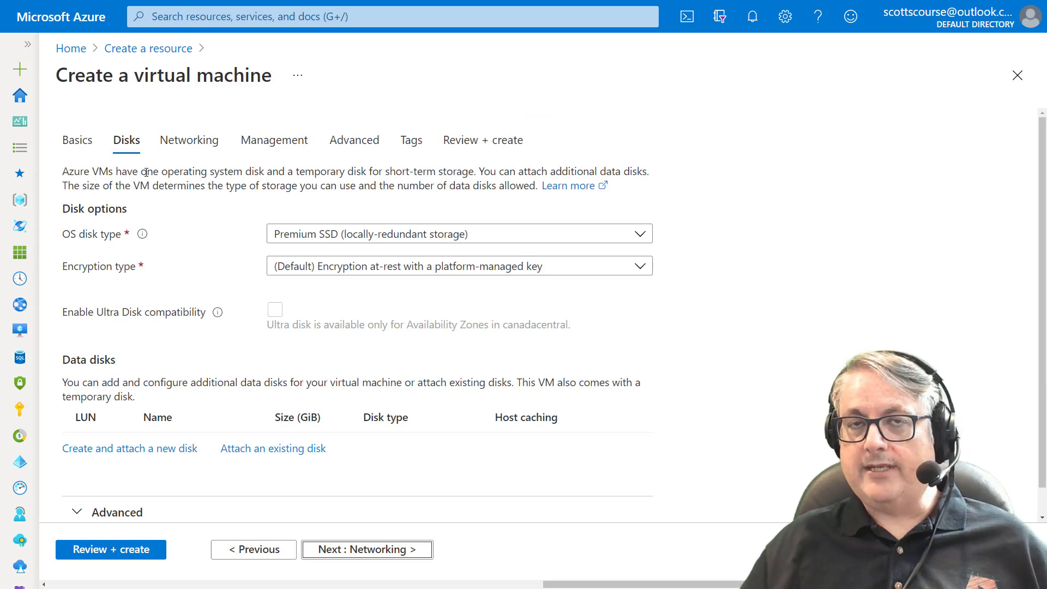
pyautogui.click(246, 550)
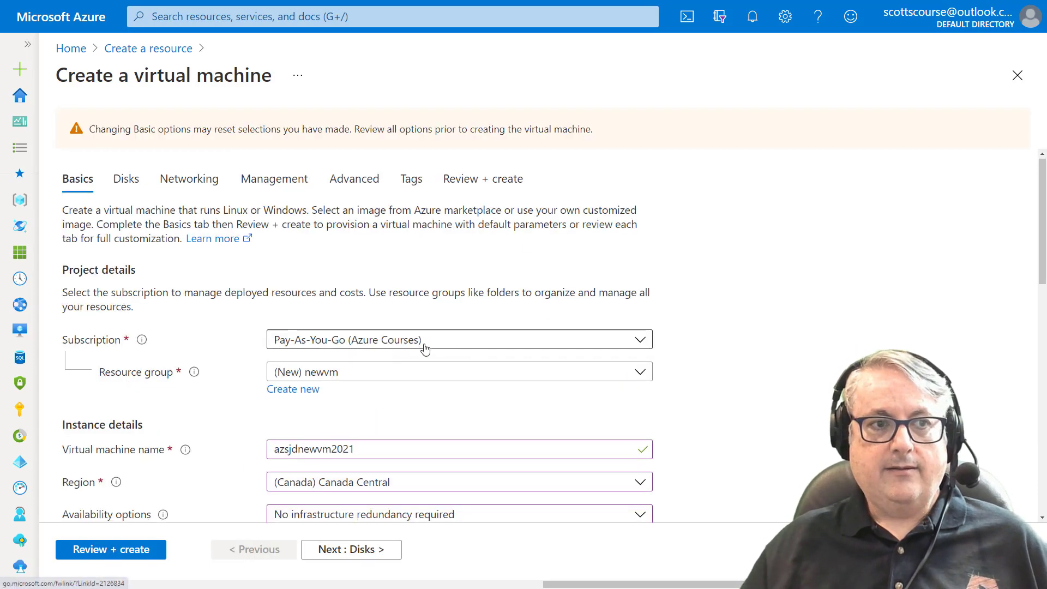
pyautogui.scroll(-5, 415, 338)
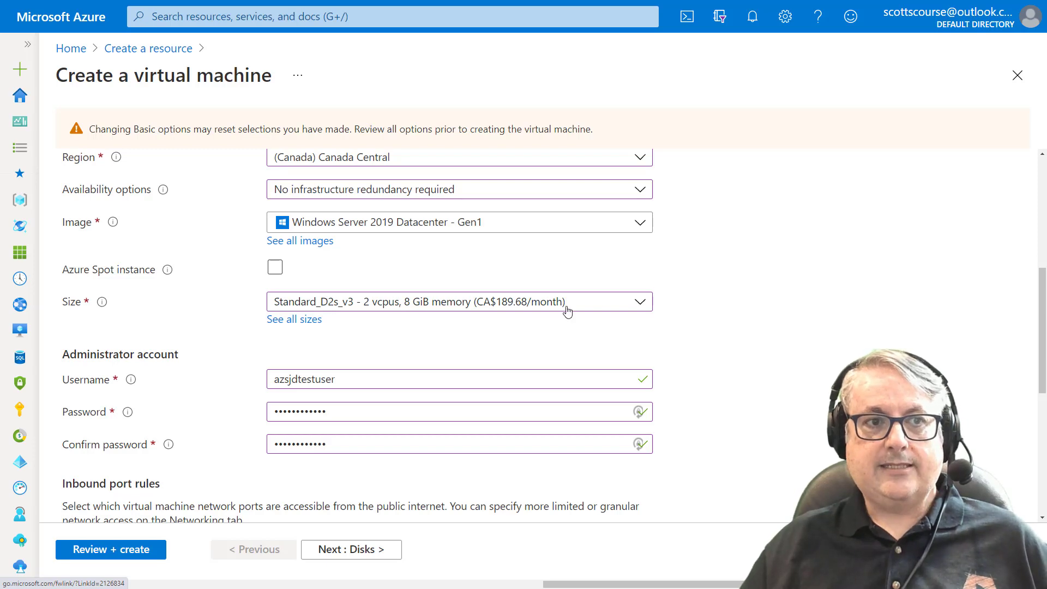
pyautogui.click(314, 321)
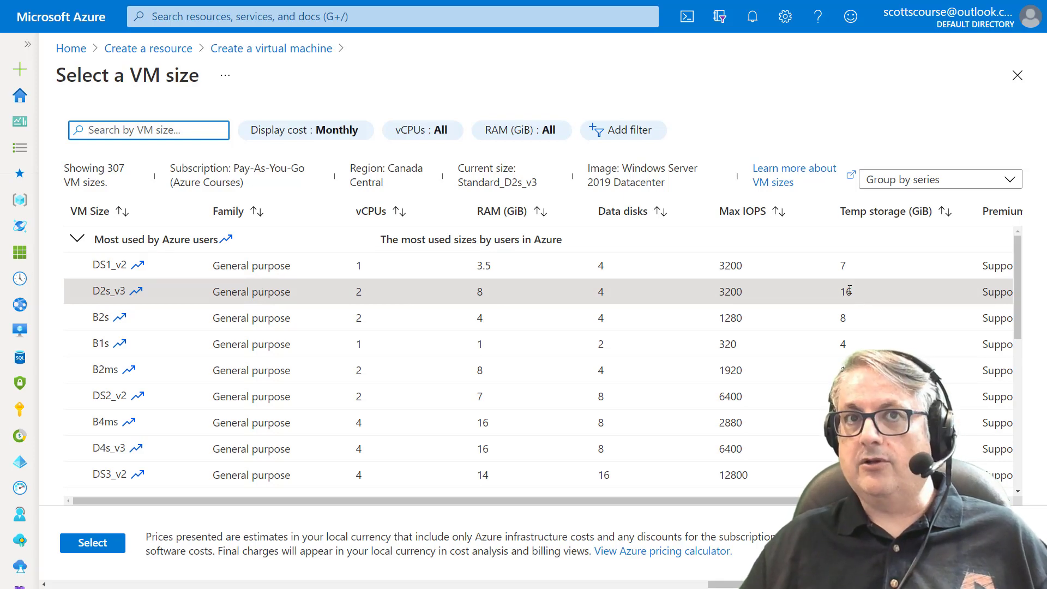
pyautogui.click(95, 543)
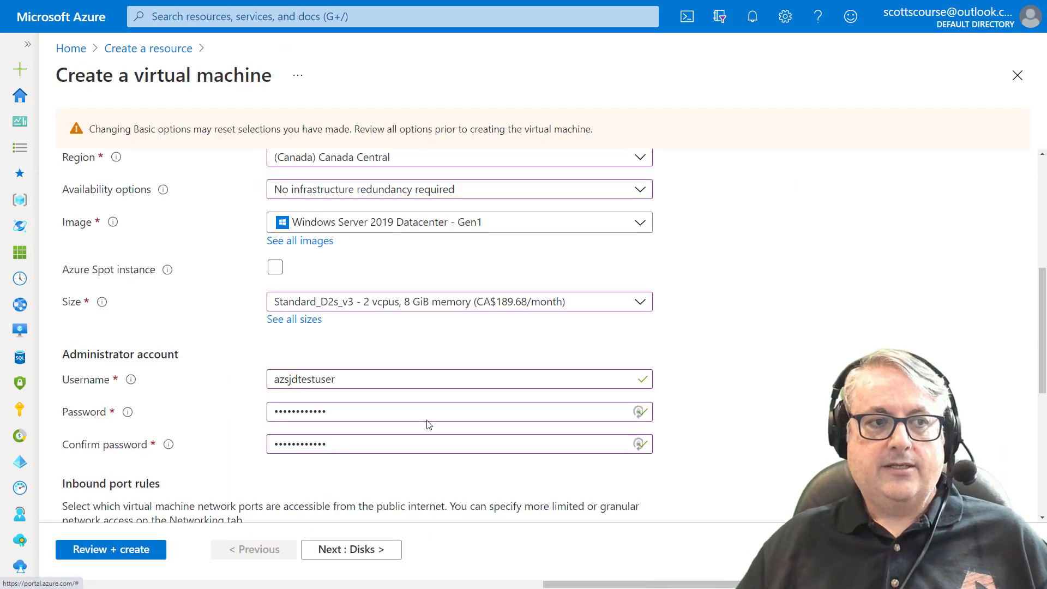
pyautogui.scroll(-6, 458, 409)
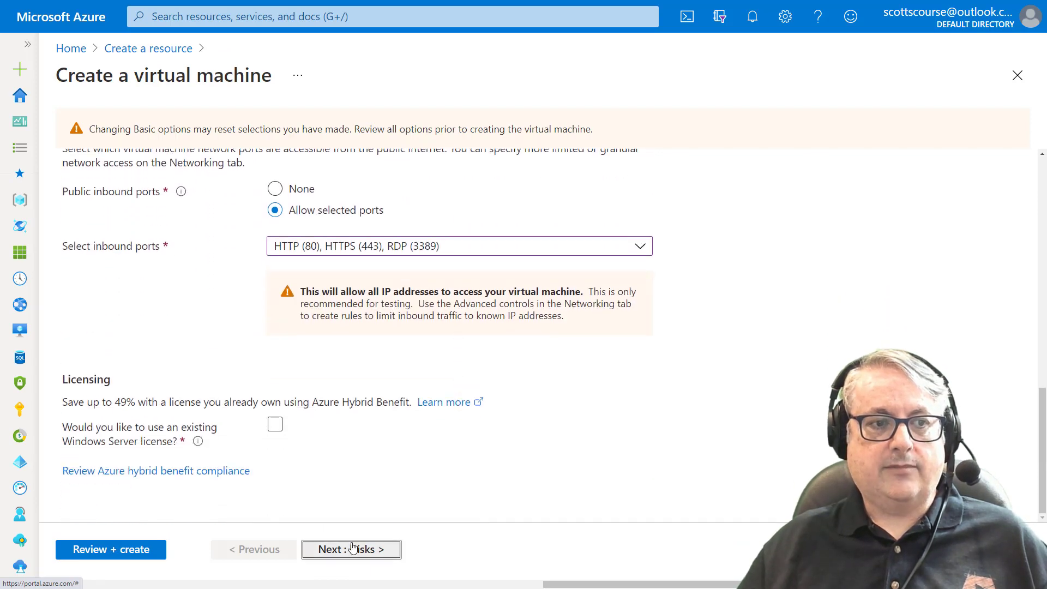
# Step: Set the OS disk type to Standard SSD (locally-redundant storage) and keep the default encryption at-rest with a platform-managed key
pyautogui.click(352, 547)
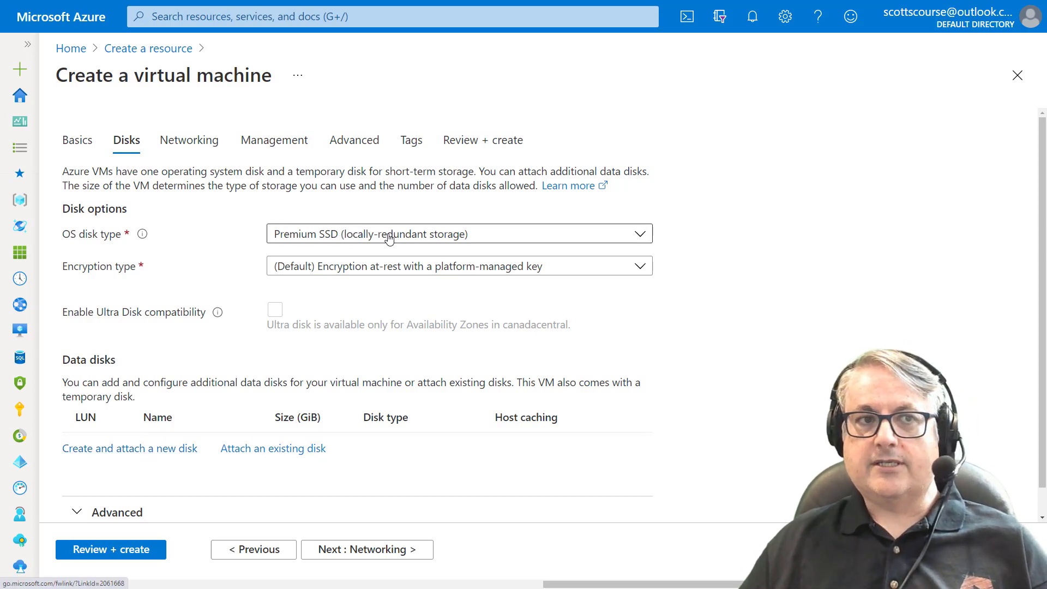
pyautogui.click(323, 236)
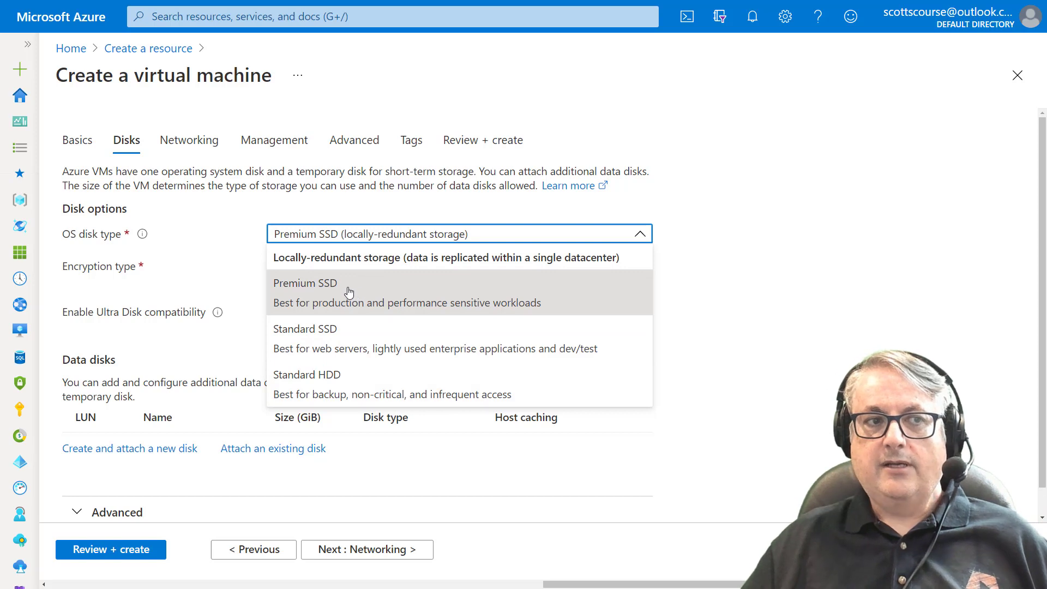
pyautogui.click(308, 342)
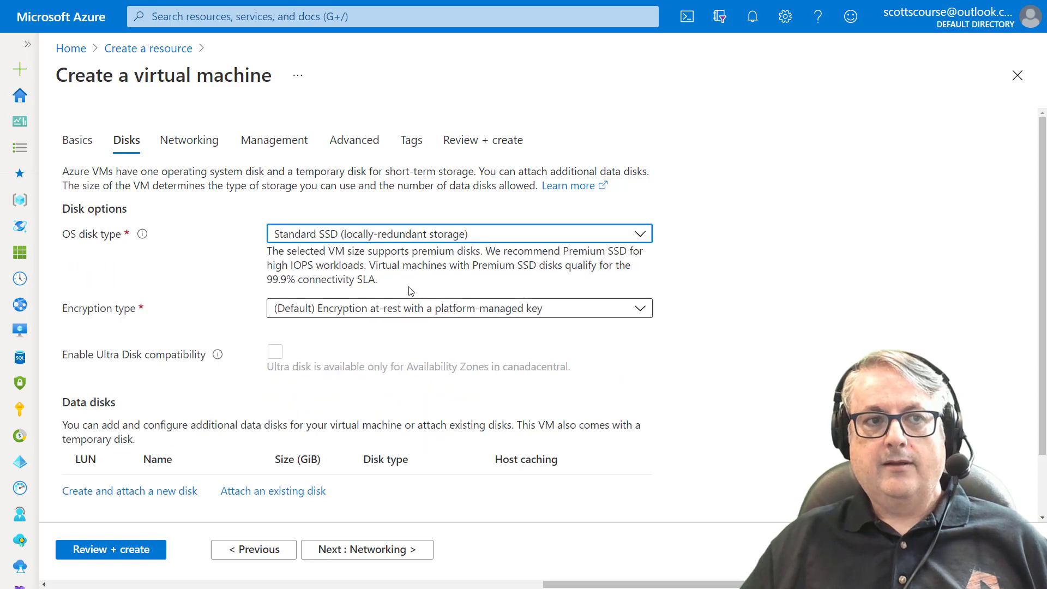
pyautogui.click(333, 236)
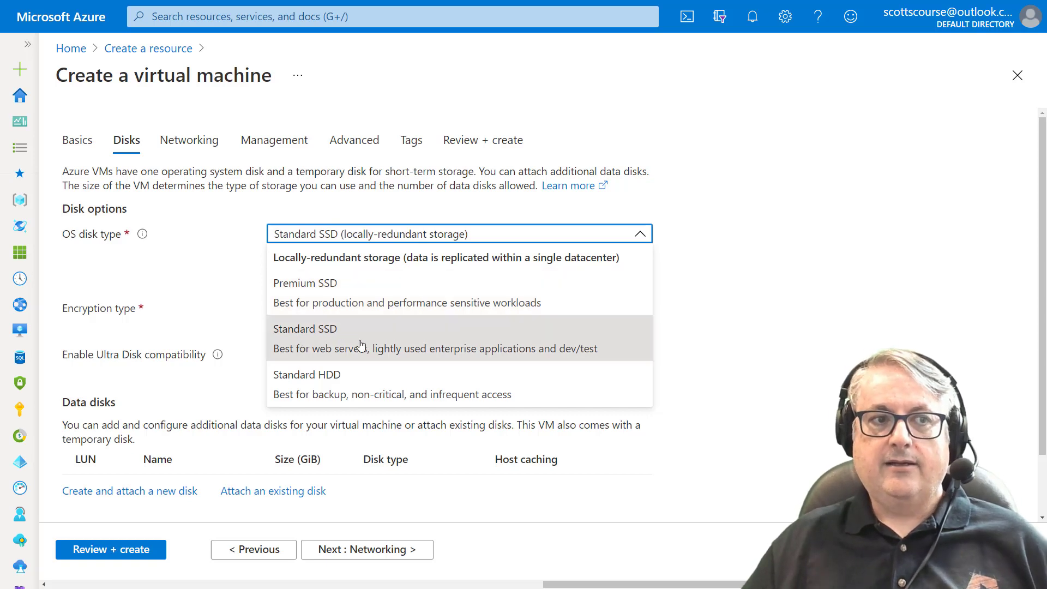
pyautogui.click(467, 343)
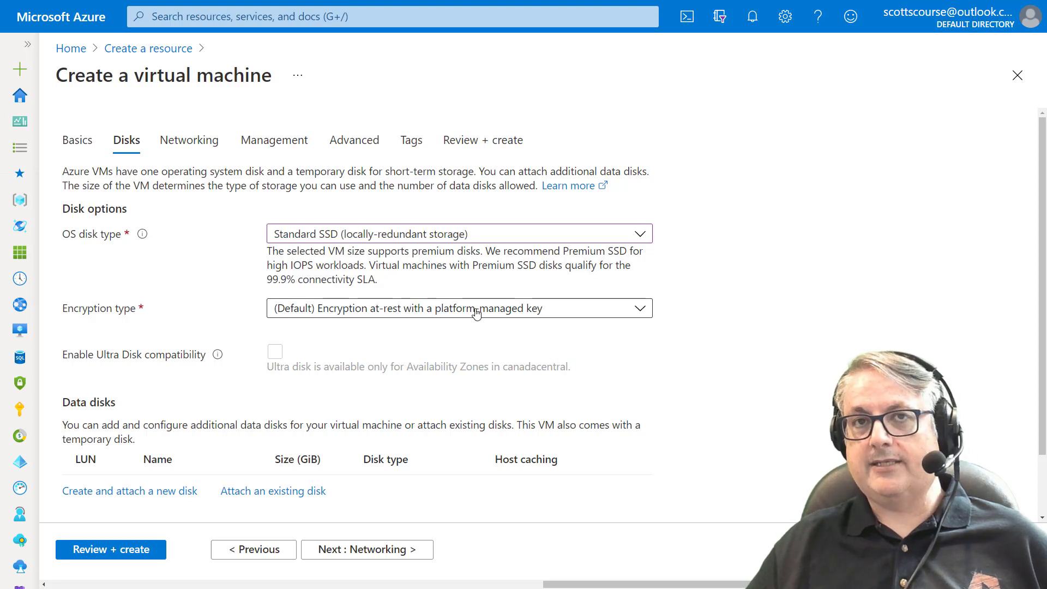
pyautogui.click(439, 312)
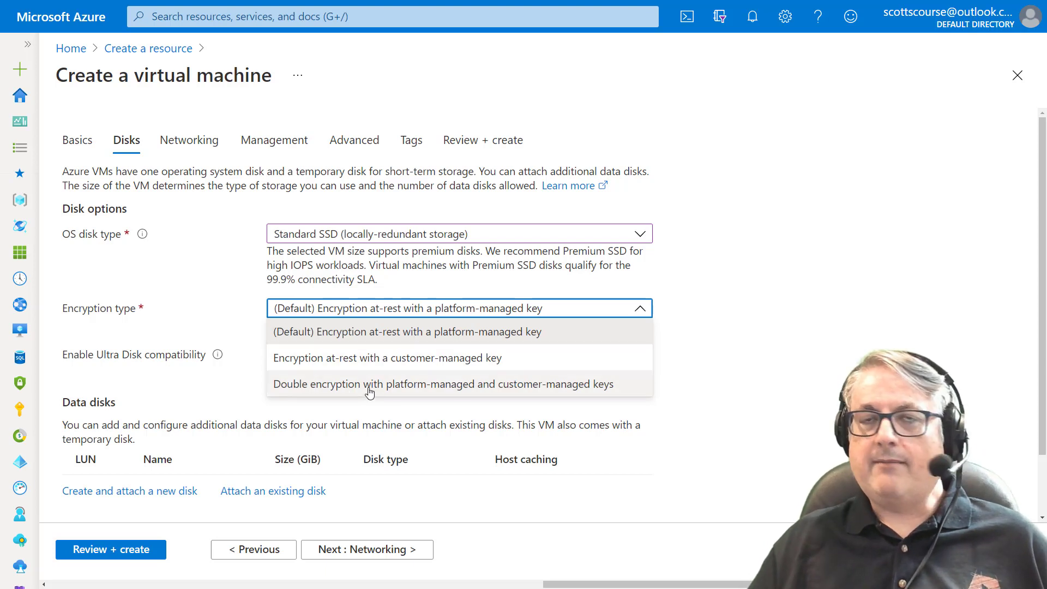
pyautogui.click(381, 332)
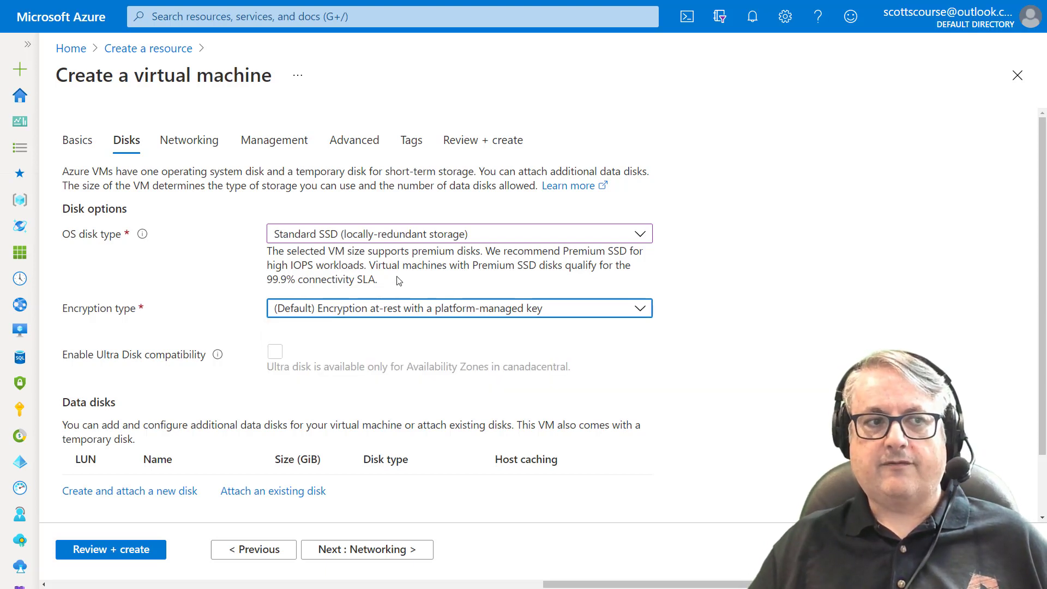
# Step: Start creating a new data disk to attach to the VM, keeping None (empty disk) as its source type
pyautogui.scroll(-2, 398, 281)
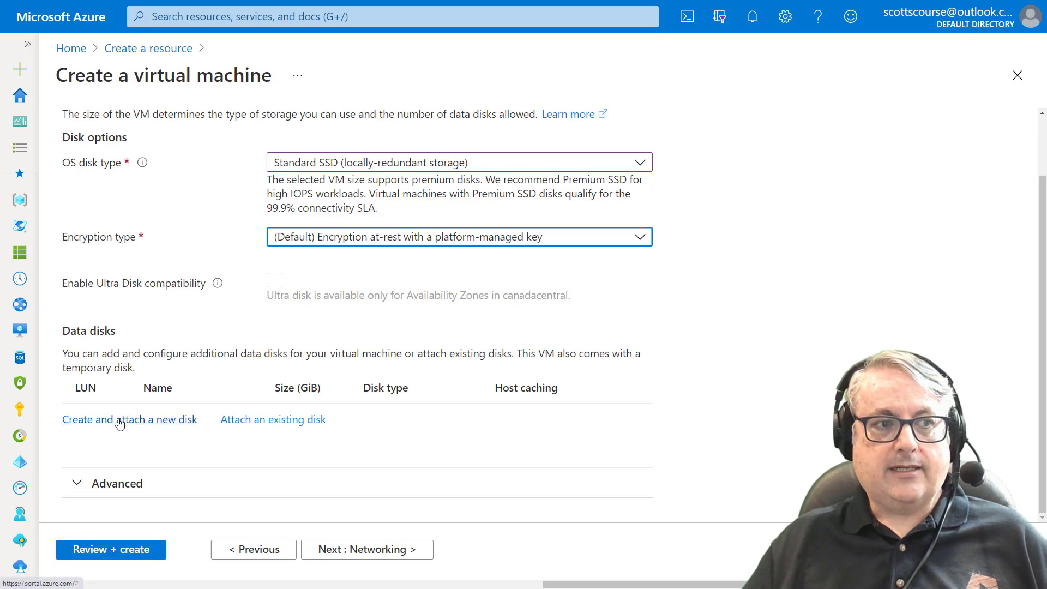
pyautogui.click(95, 426)
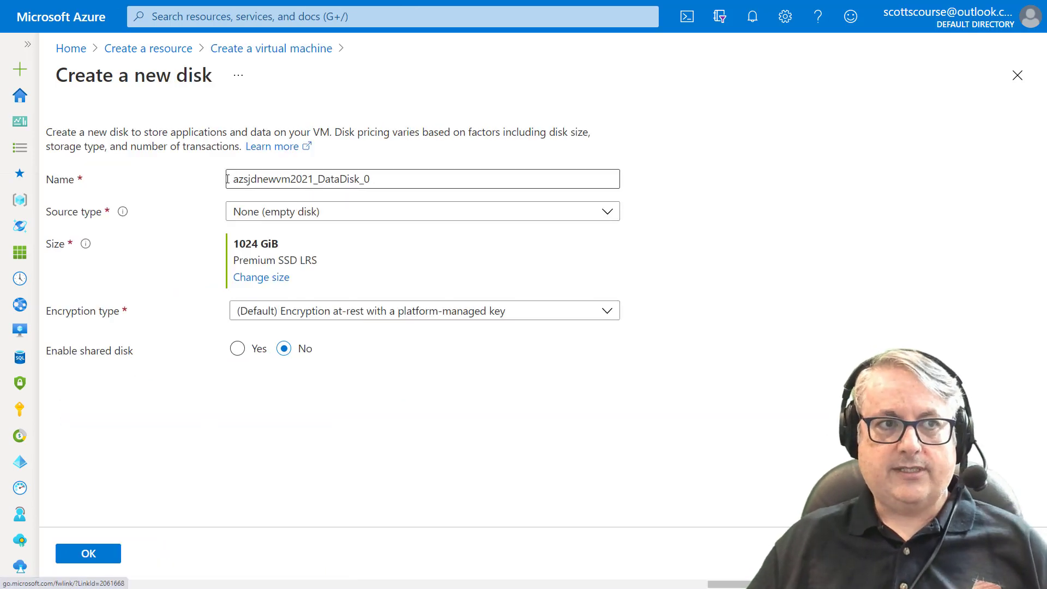
pyautogui.click(252, 212)
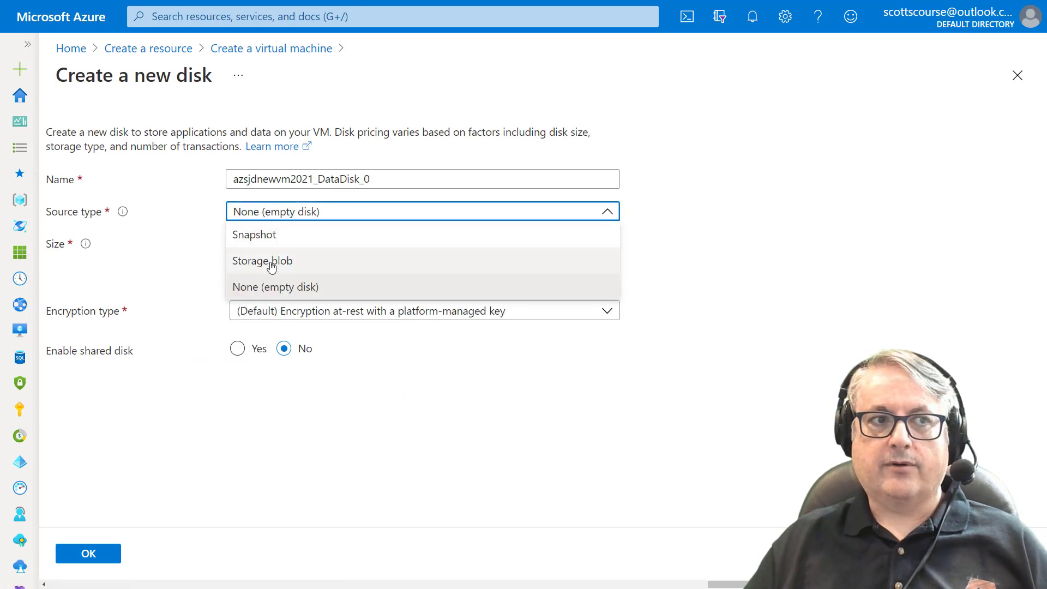
pyautogui.click(284, 213)
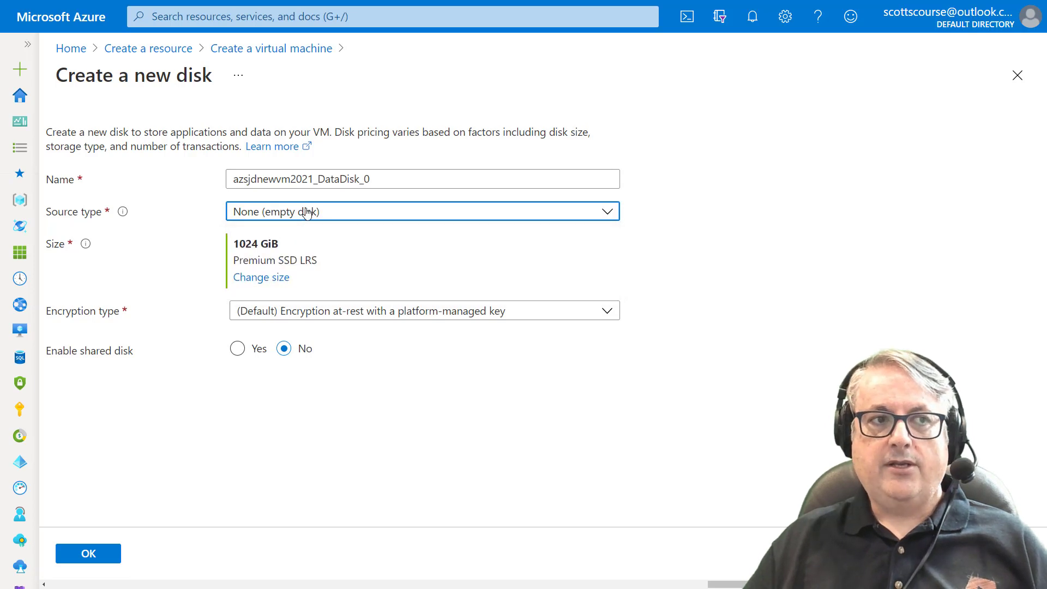
# Step: Choose the 512 GiB Premium SSD size for the new data disk
pyautogui.click(273, 284)
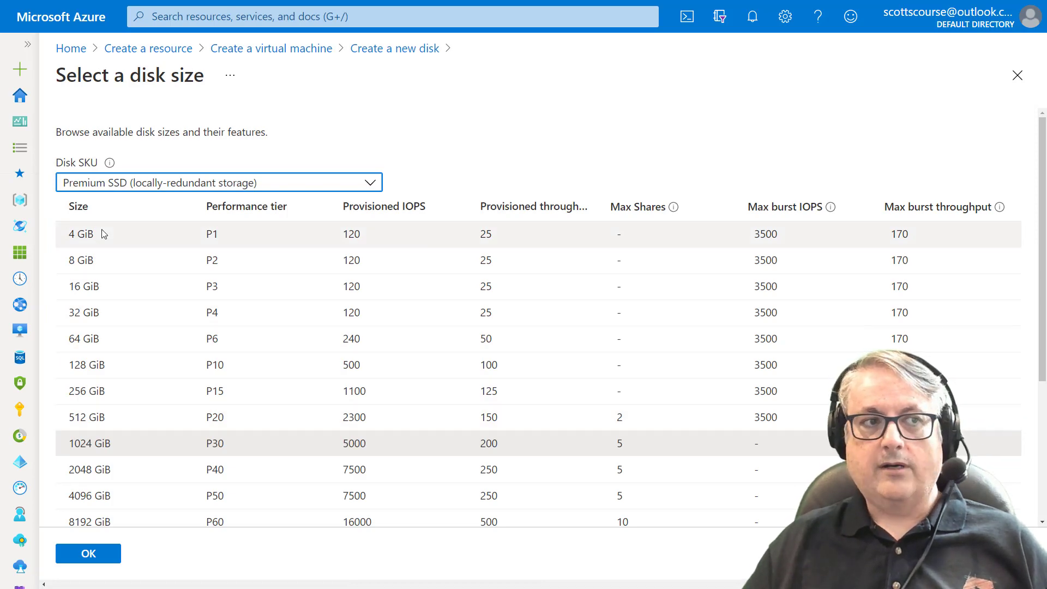
pyautogui.scroll(-4, 103, 426)
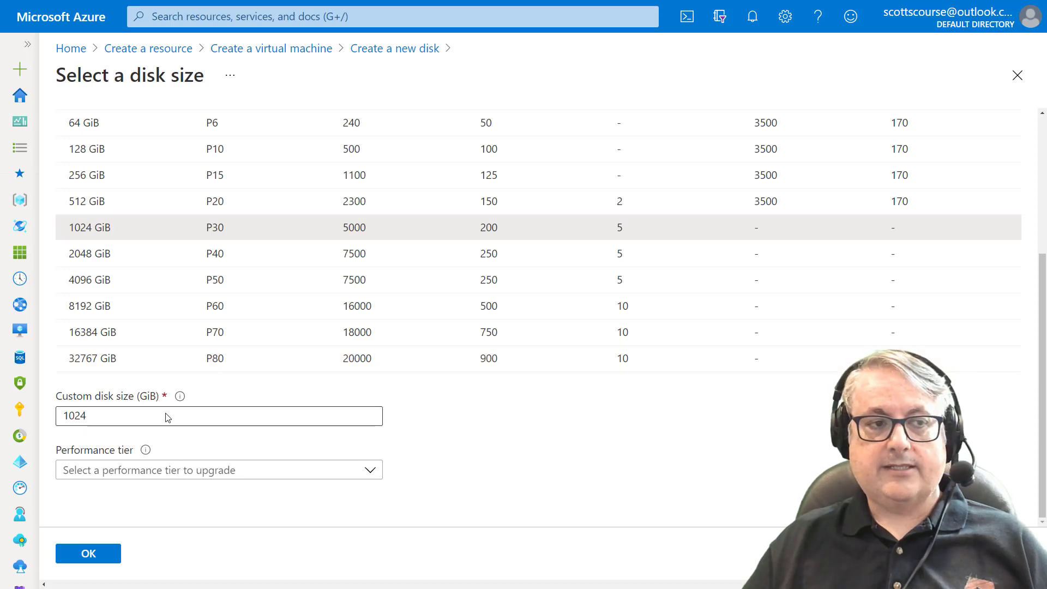
pyautogui.scroll(5, 187, 466)
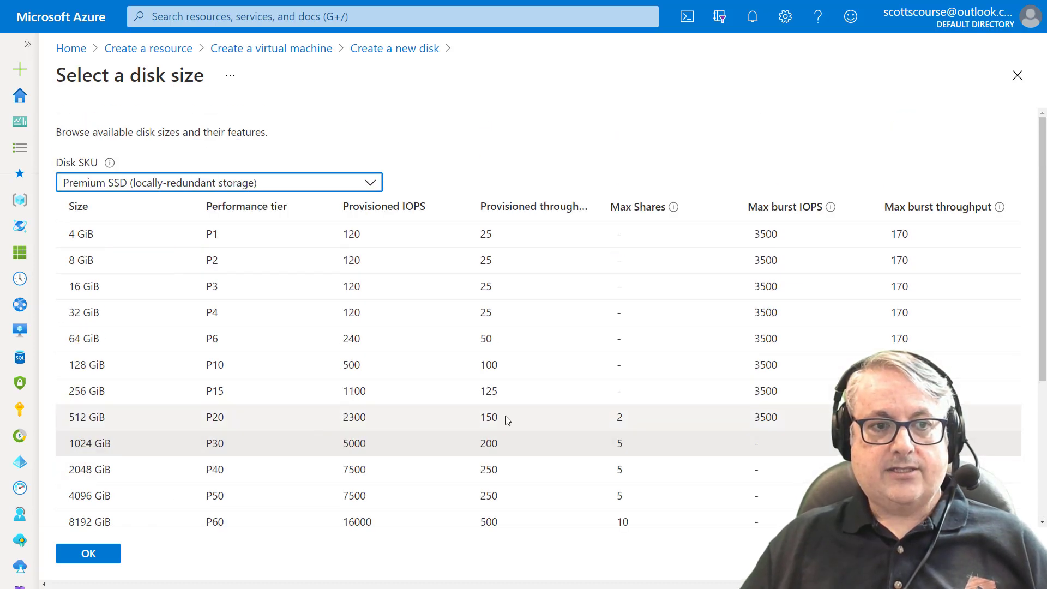
pyautogui.click(128, 419)
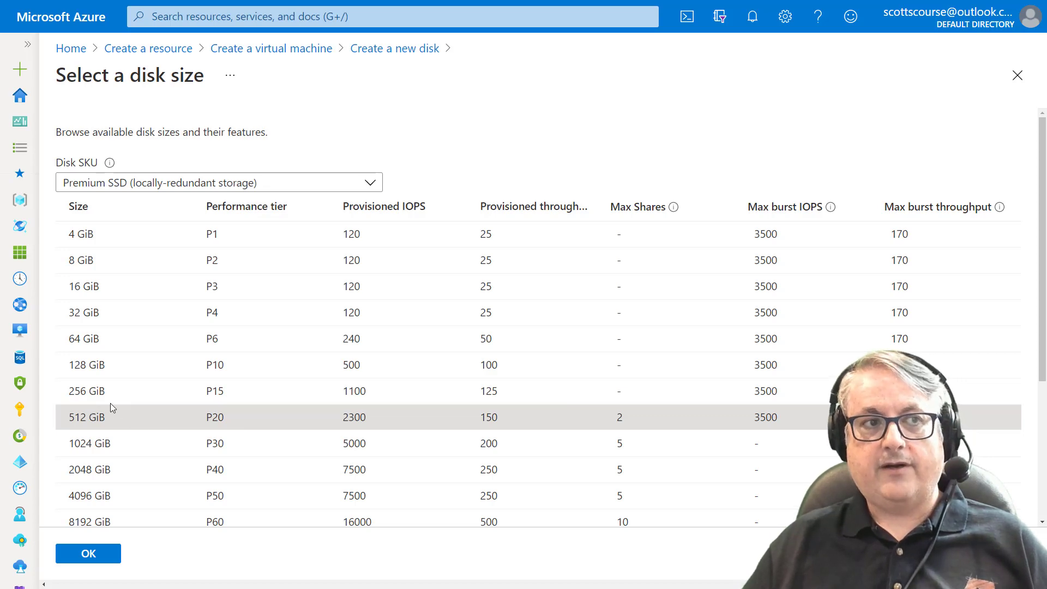
pyautogui.scroll(-4, 110, 404)
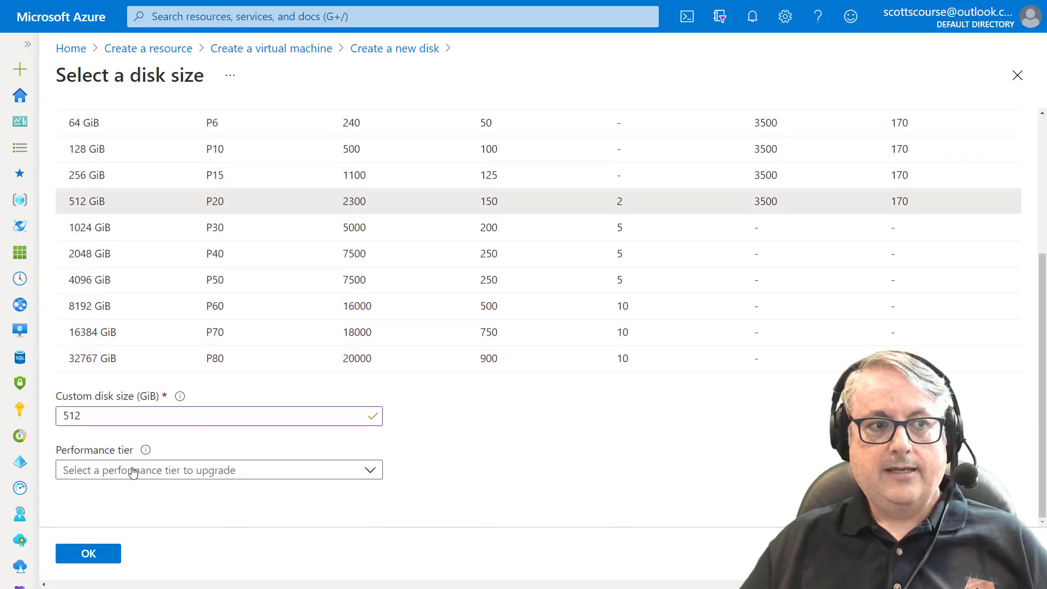
# Step: Set the data disk's performance tier to P20 - 2300 IOPS, 150 MBps (default) and attach the new disk to the VM
pyautogui.click(132, 472)
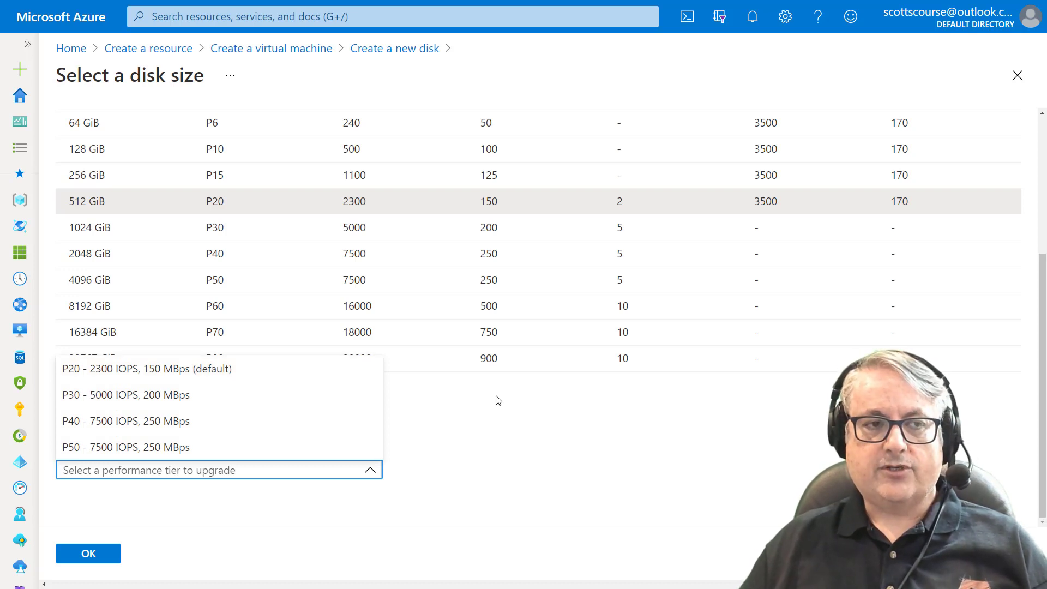
pyautogui.click(468, 419)
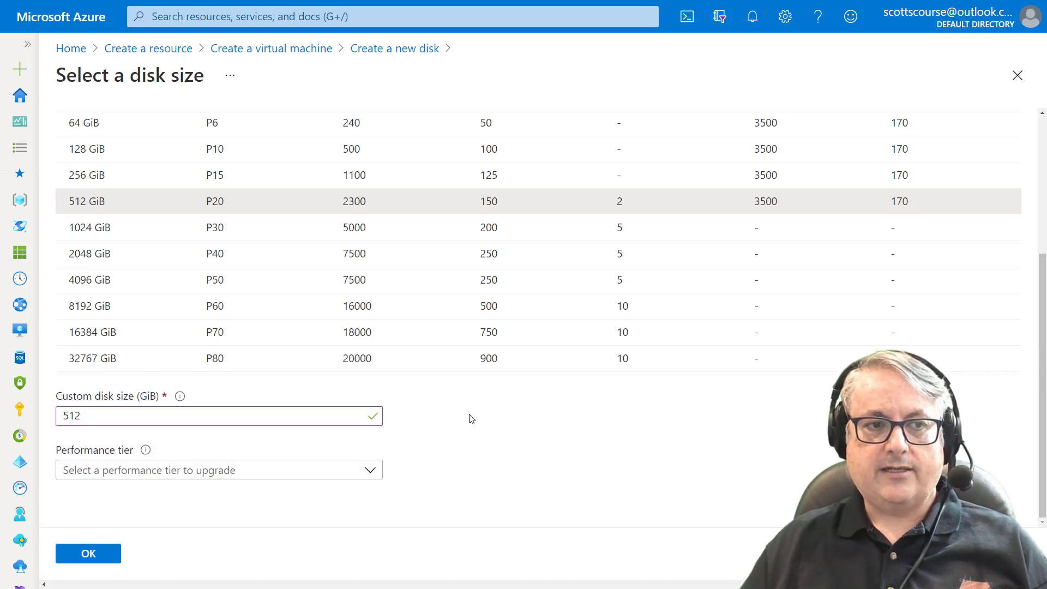
pyautogui.click(130, 469)
pyautogui.click(120, 367)
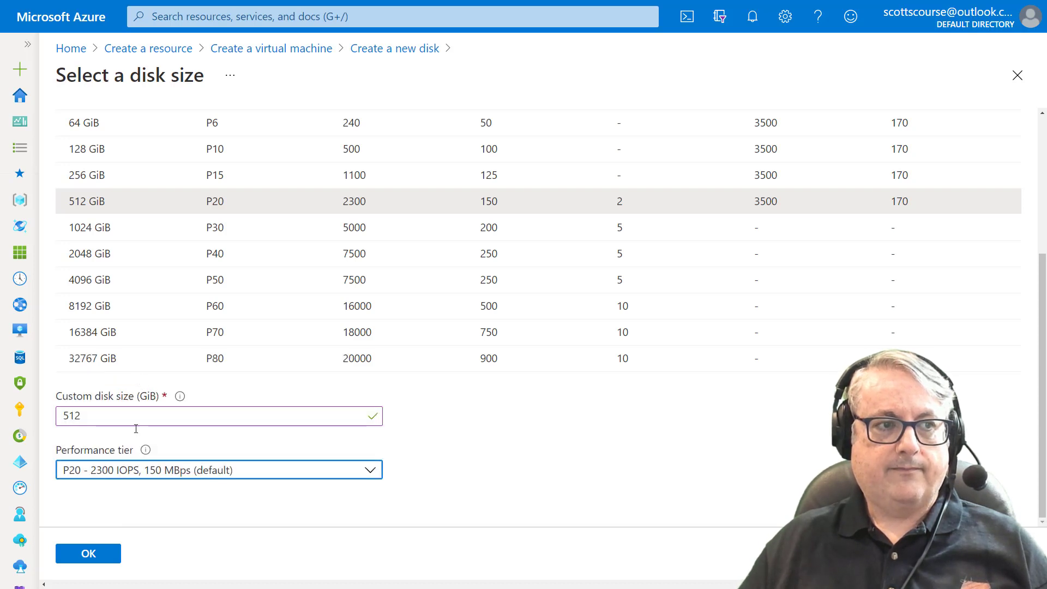
pyautogui.click(92, 554)
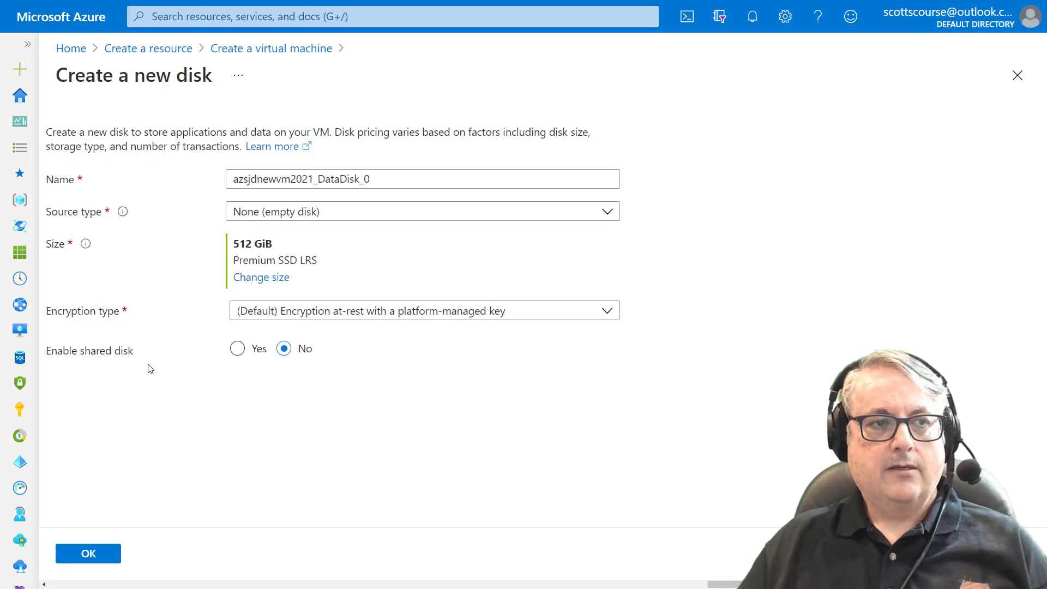
pyautogui.click(99, 554)
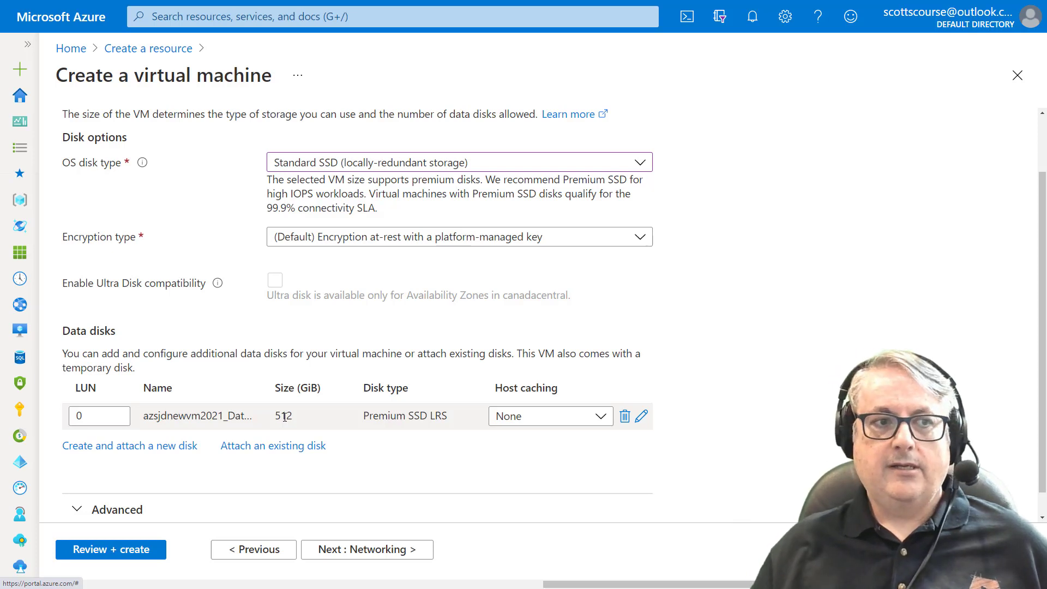
# Step: Examine the advanced disk options for managed disks and the ephemeral OS disk
pyautogui.scroll(-1, 149, 505)
pyautogui.click(150, 505)
pyautogui.scroll(-2, 290, 433)
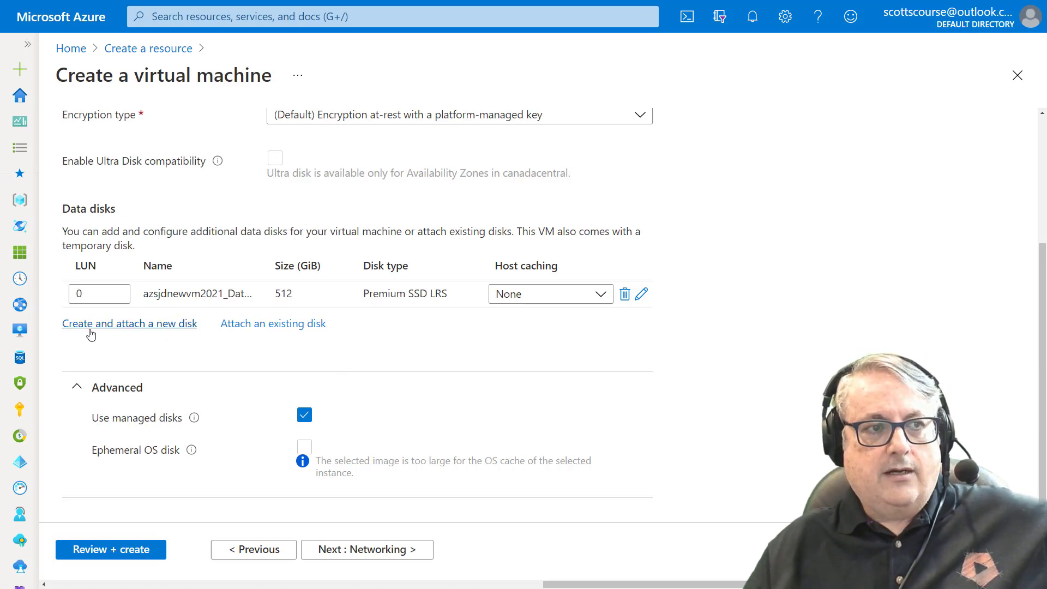
pyautogui.click(84, 386)
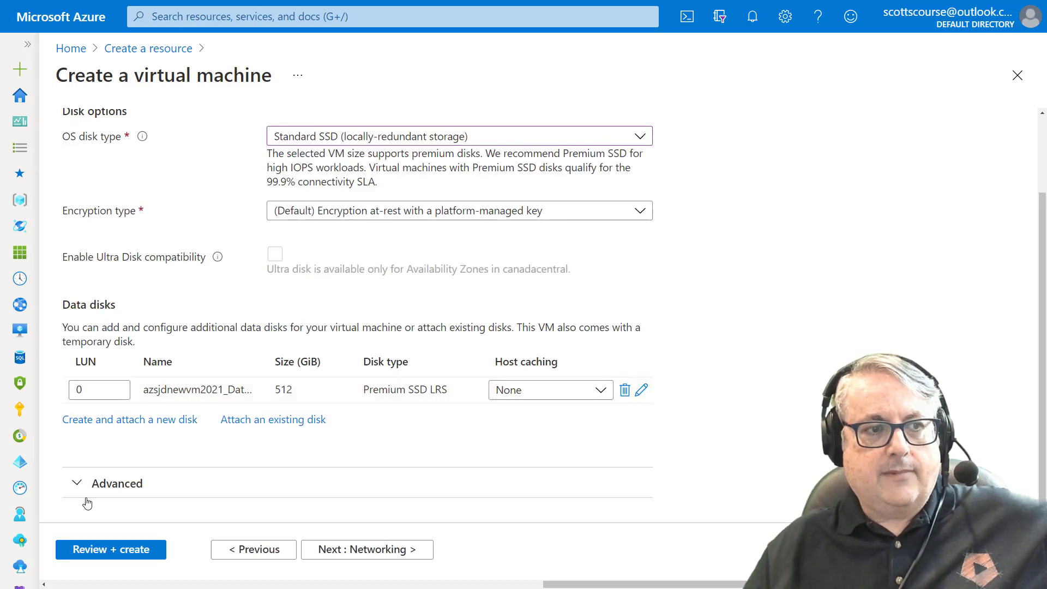
# Step: Review the VM's network interface, inbound ports and load balancing options, keep the default networking, and proceed to the management settings
pyautogui.click(400, 549)
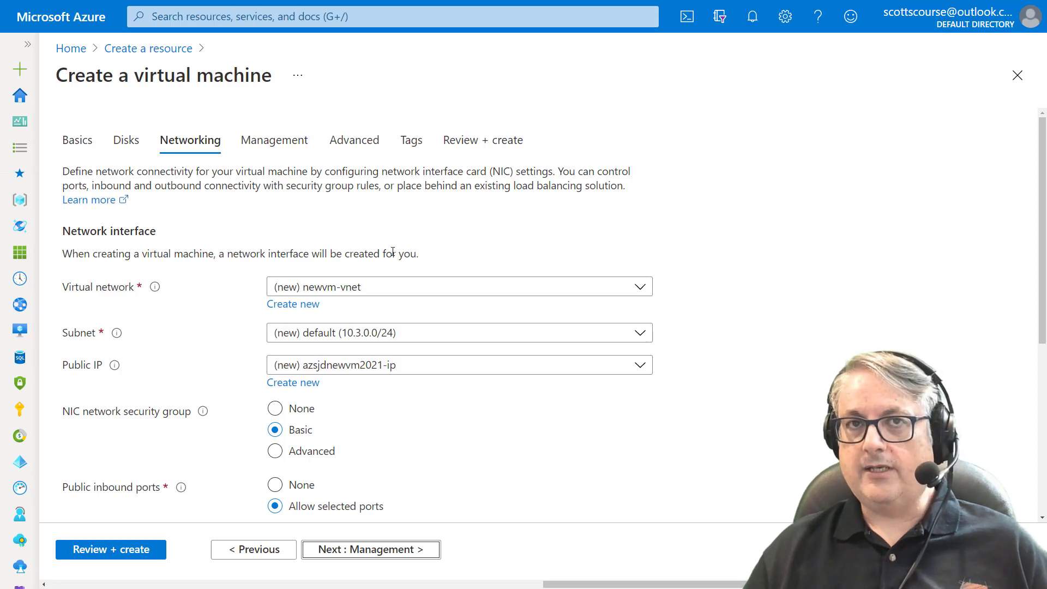
pyautogui.scroll(-2, 344, 231)
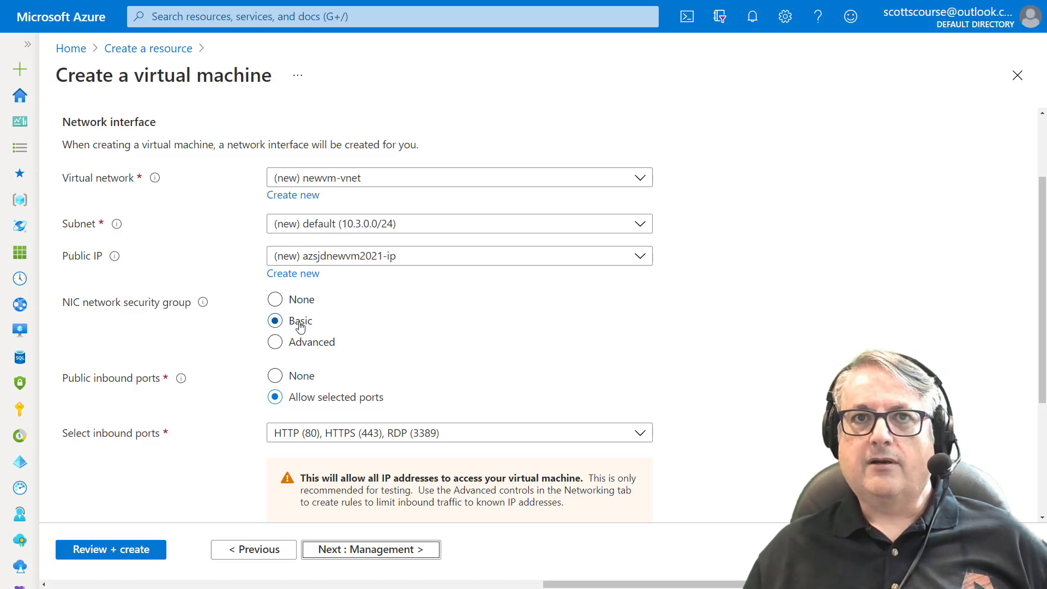
pyautogui.scroll(-3, 565, 351)
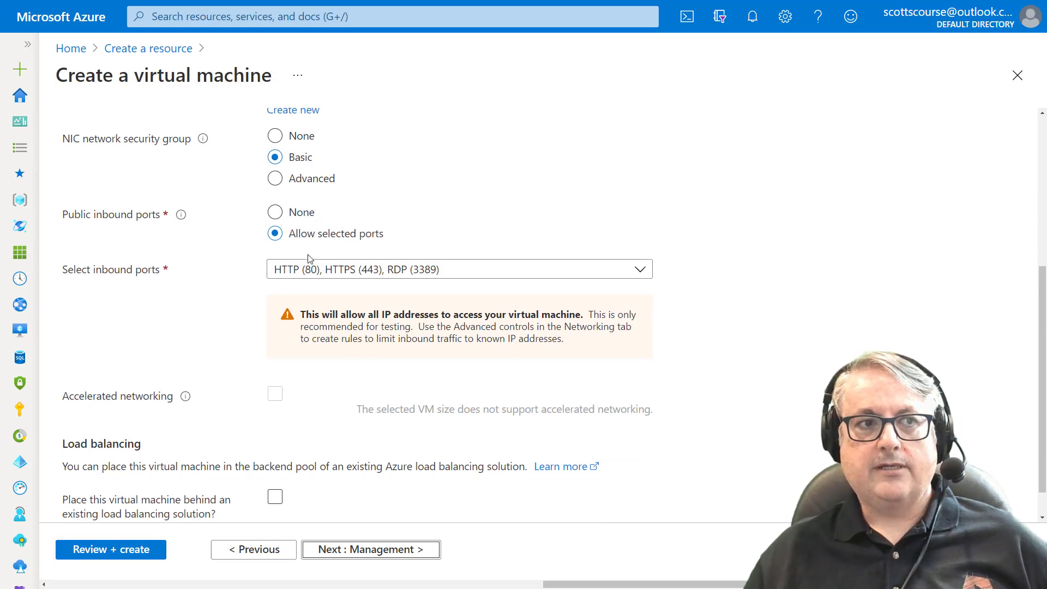
pyautogui.scroll(-1, 417, 400)
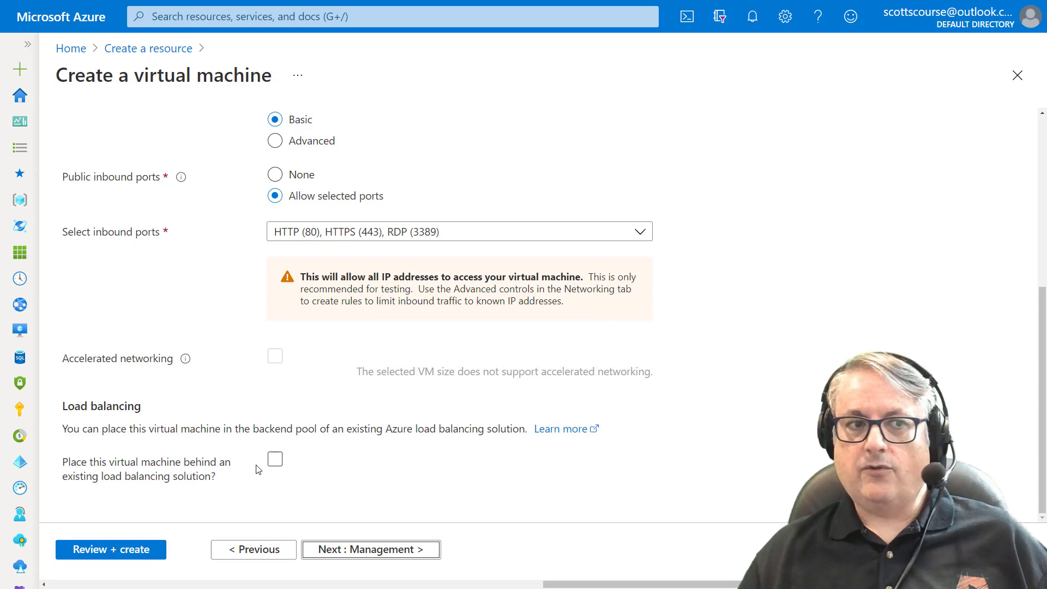
pyautogui.click(275, 462)
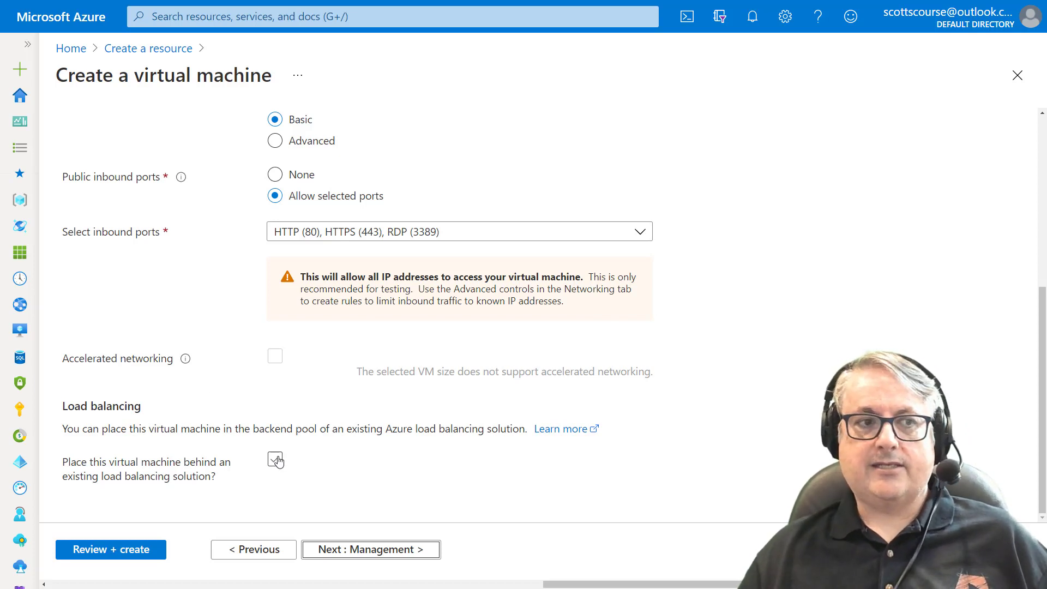
pyautogui.click(380, 550)
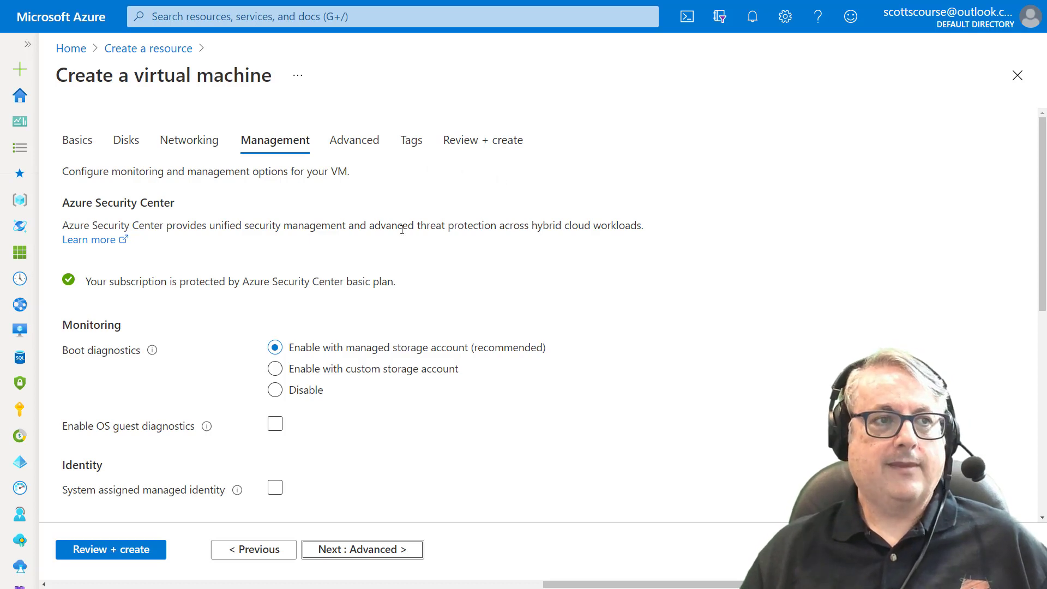
# Step: Disable boot diagnostics for the VM and keep OS guest diagnostics turned off
pyautogui.scroll(-2, 275, 241)
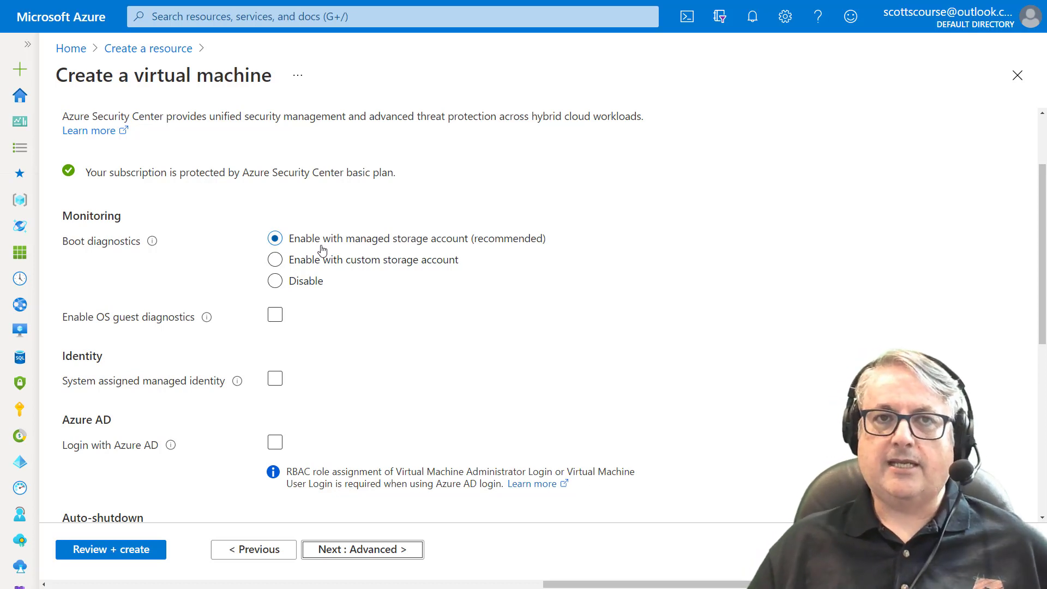
pyautogui.click(276, 281)
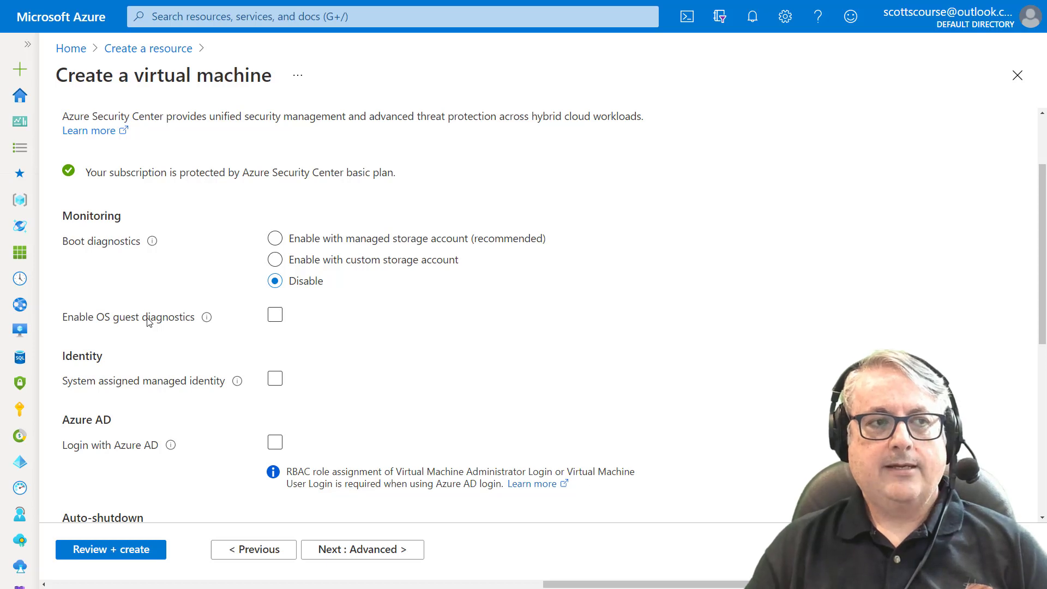
pyautogui.click(275, 315)
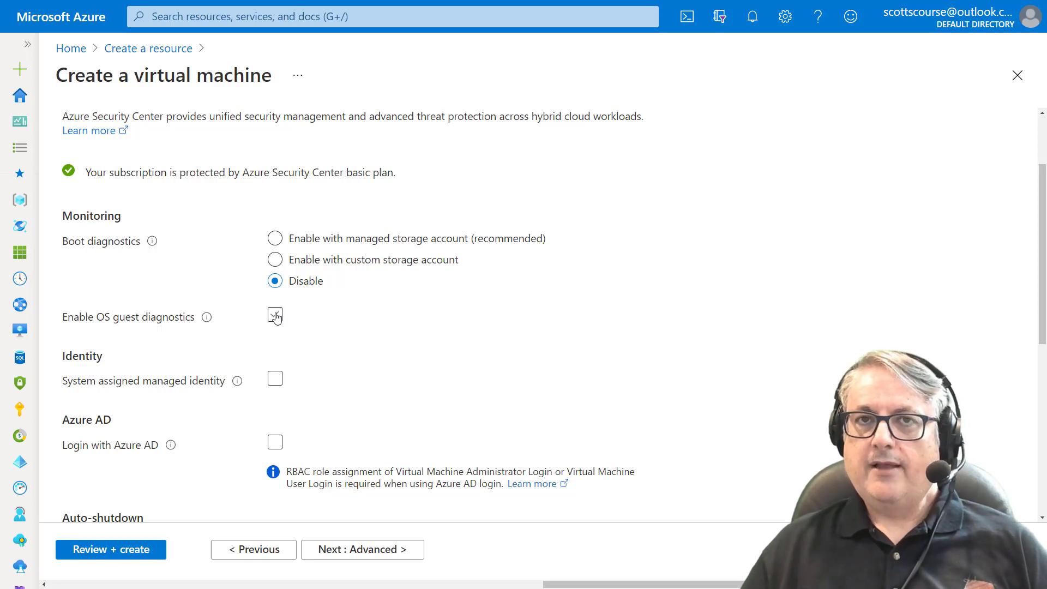
pyautogui.click(275, 315)
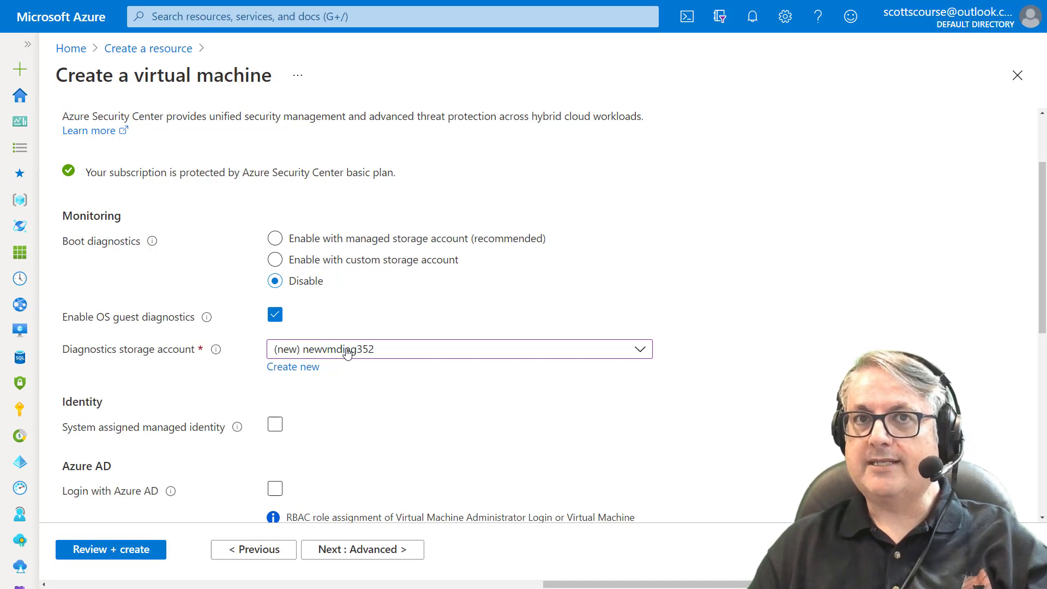
pyautogui.click(275, 316)
# Step: Try the system assigned managed identity and Azure AD login options for the VM
pyautogui.scroll(-3, 417, 320)
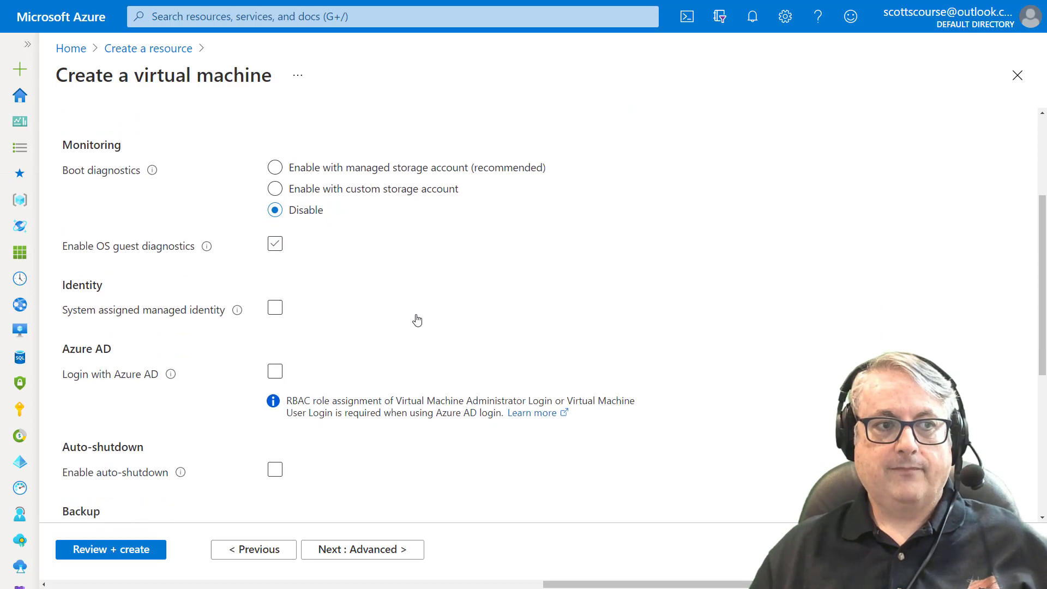
pyautogui.click(275, 216)
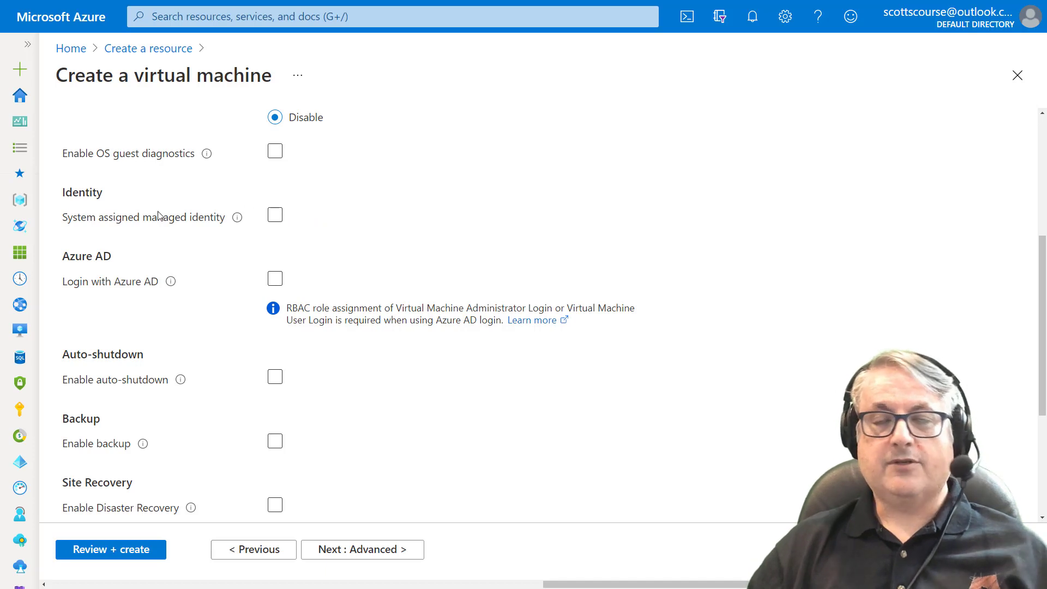
pyautogui.click(274, 214)
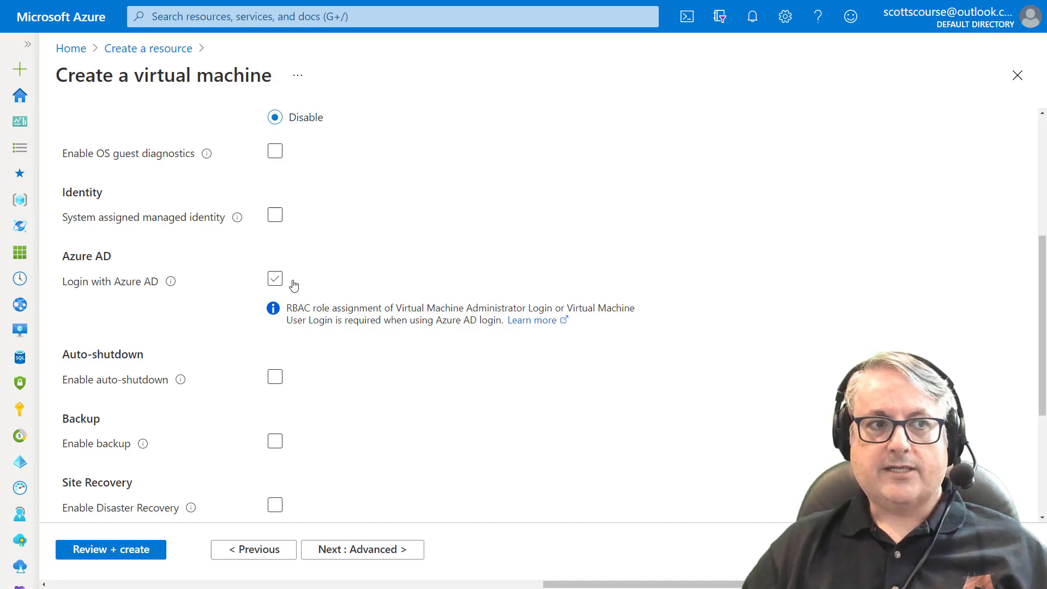
pyautogui.click(275, 279)
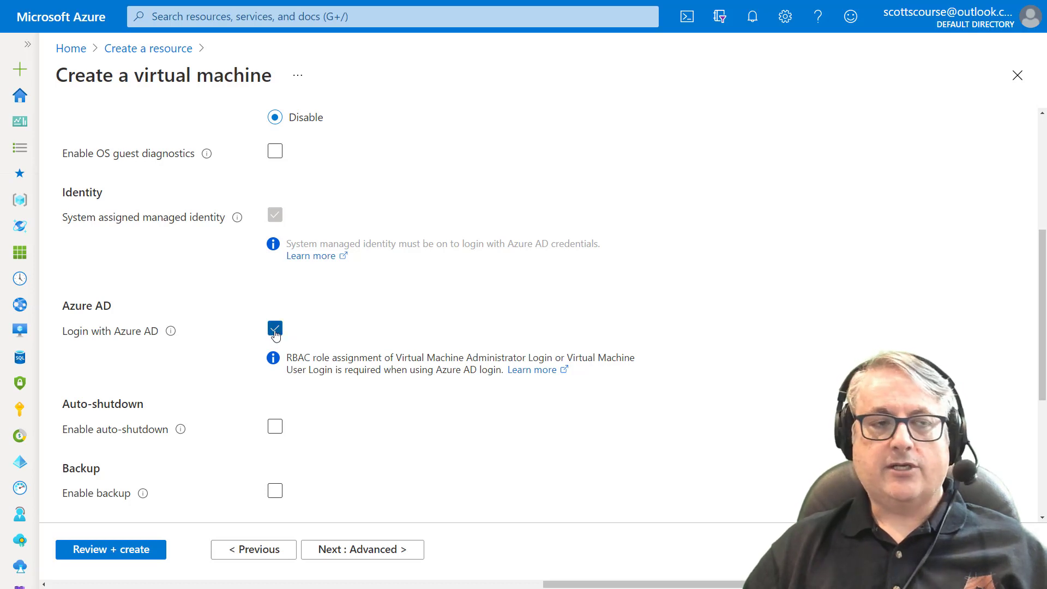
pyautogui.click(274, 329)
pyautogui.click(276, 218)
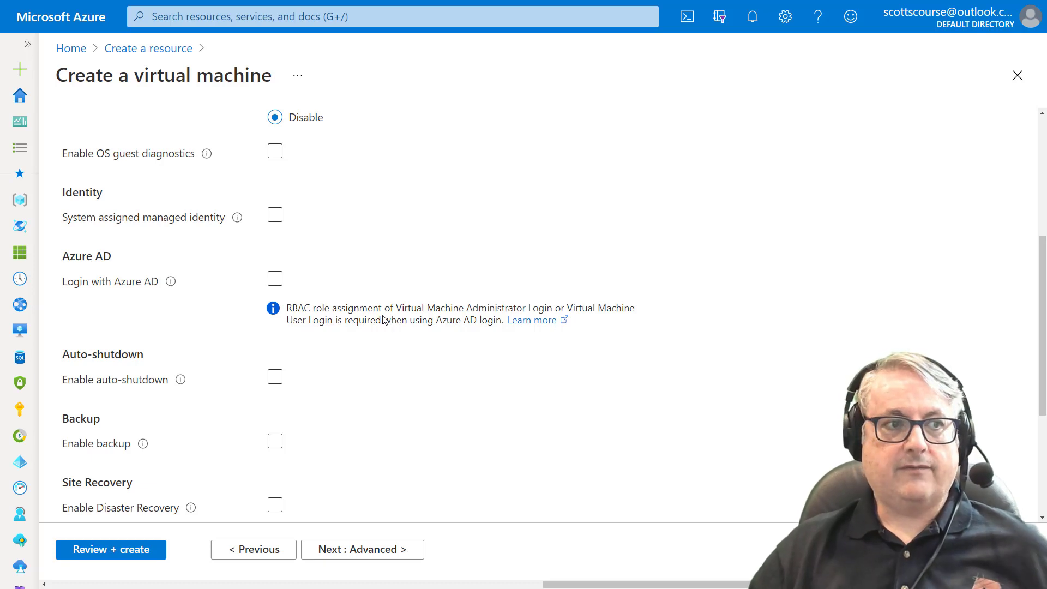
# Step: Enable auto-shutdown for the VM and set the shutdown time to 11:00:00 AM
pyautogui.scroll(-3, 383, 320)
pyautogui.click(275, 213)
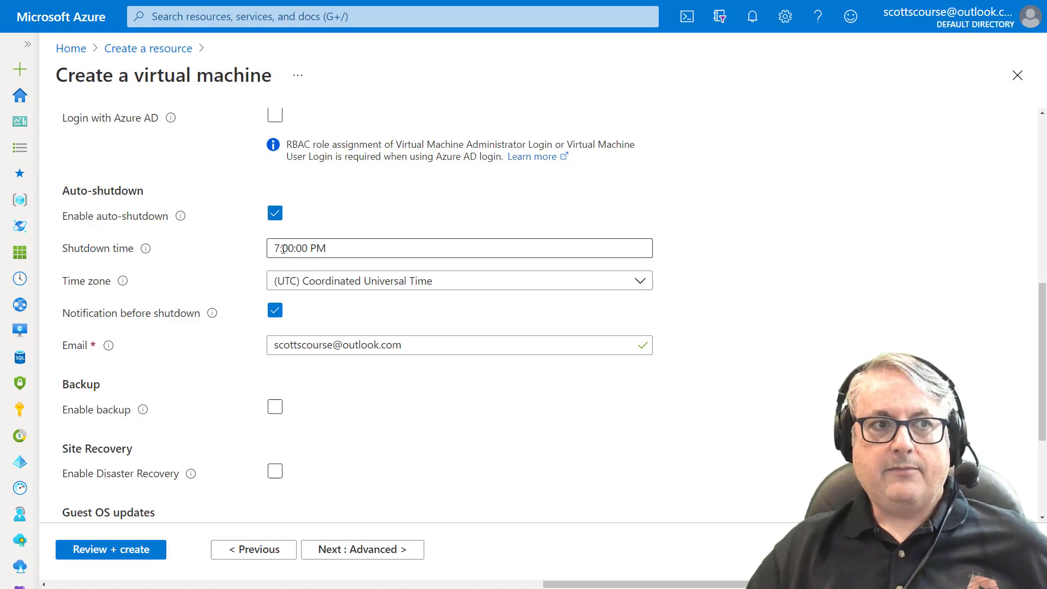
pyautogui.moveTo(280, 248); pyautogui.dragTo(274, 249)
pyautogui.write('11')
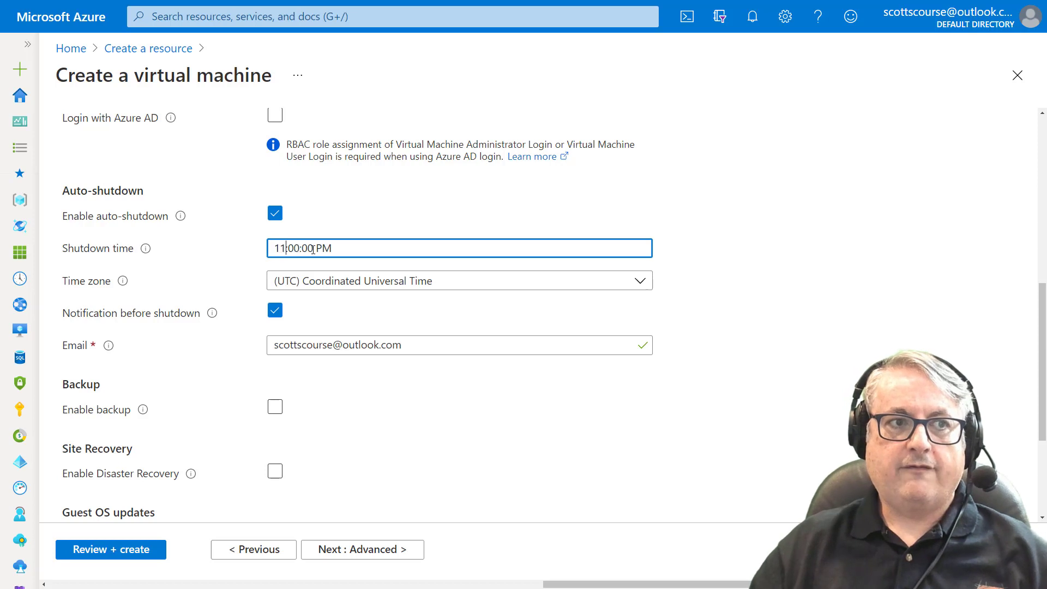
pyautogui.click(324, 248)
pyautogui.press('a')
# Step: Set the auto-shutdown time zone to (UTC-05:00) Eastern Time (US & Canada) and turn off the notification before shutdown
pyautogui.click(326, 288)
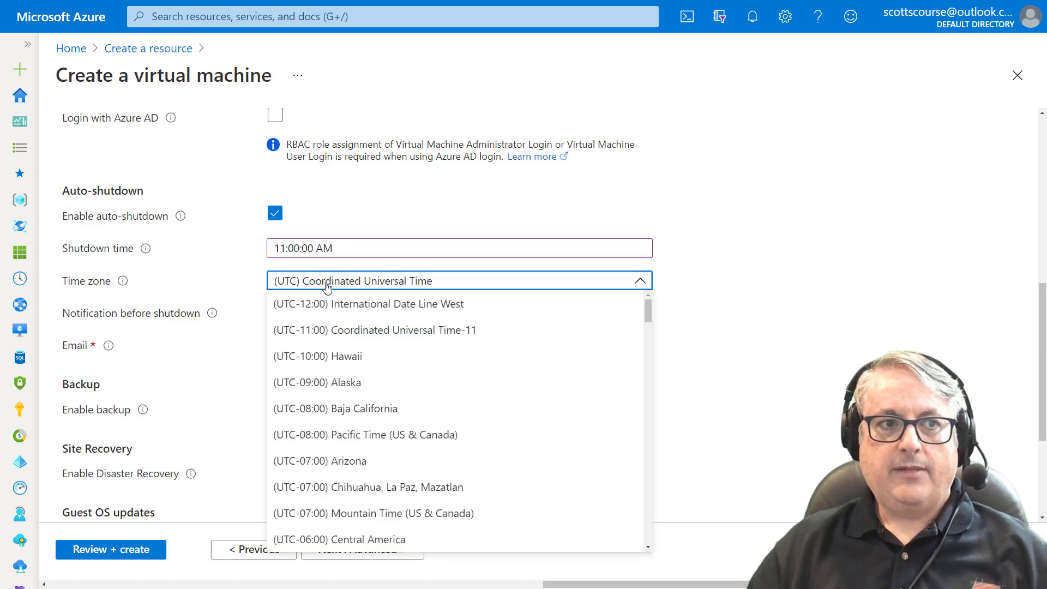
pyautogui.scroll(-4, 351, 381)
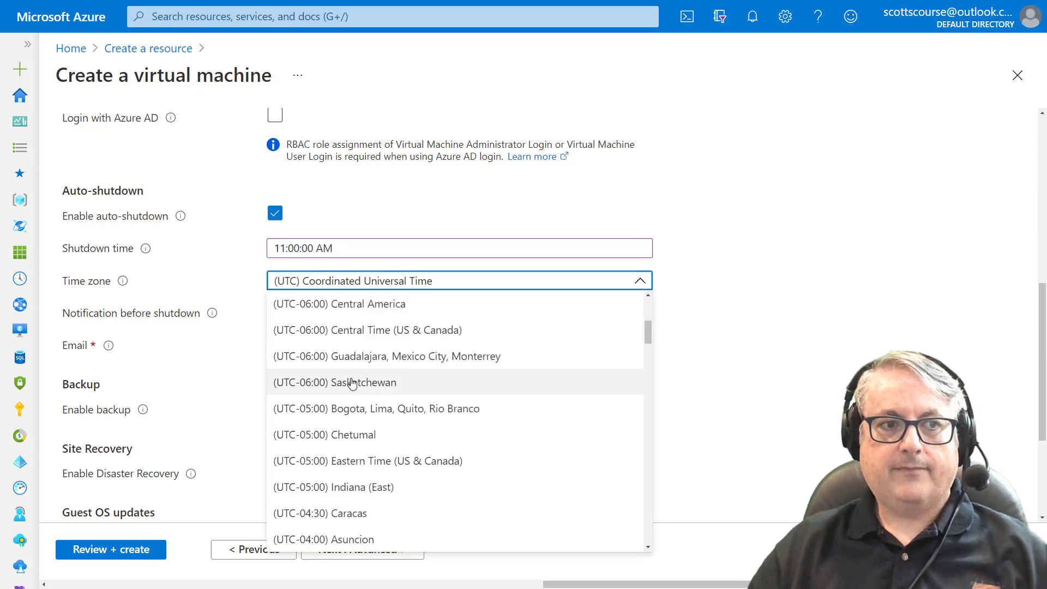
pyautogui.scroll(-1, 374, 392)
pyautogui.click(386, 392)
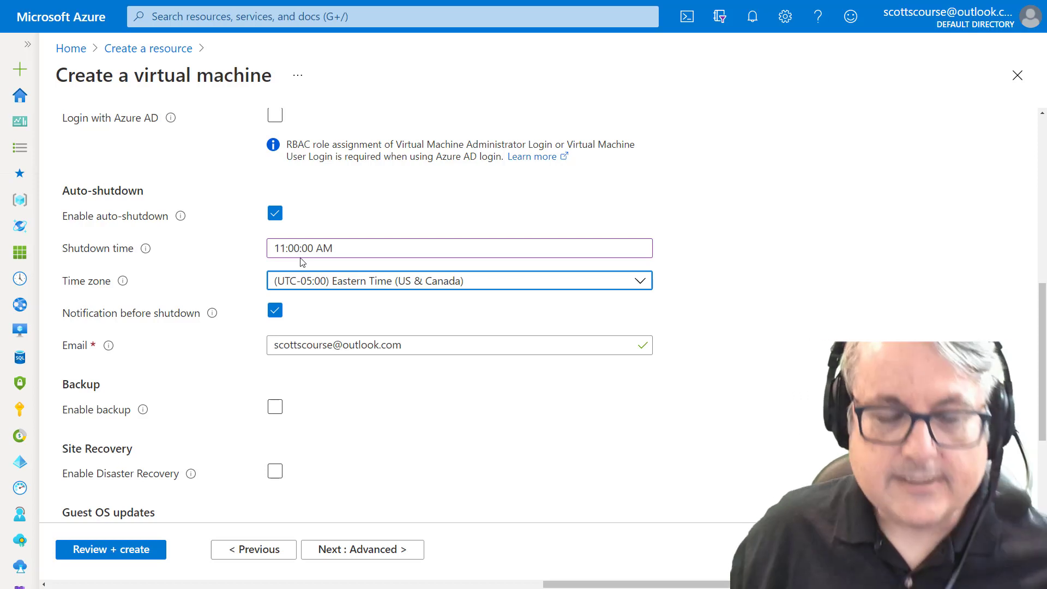
pyautogui.click(328, 267)
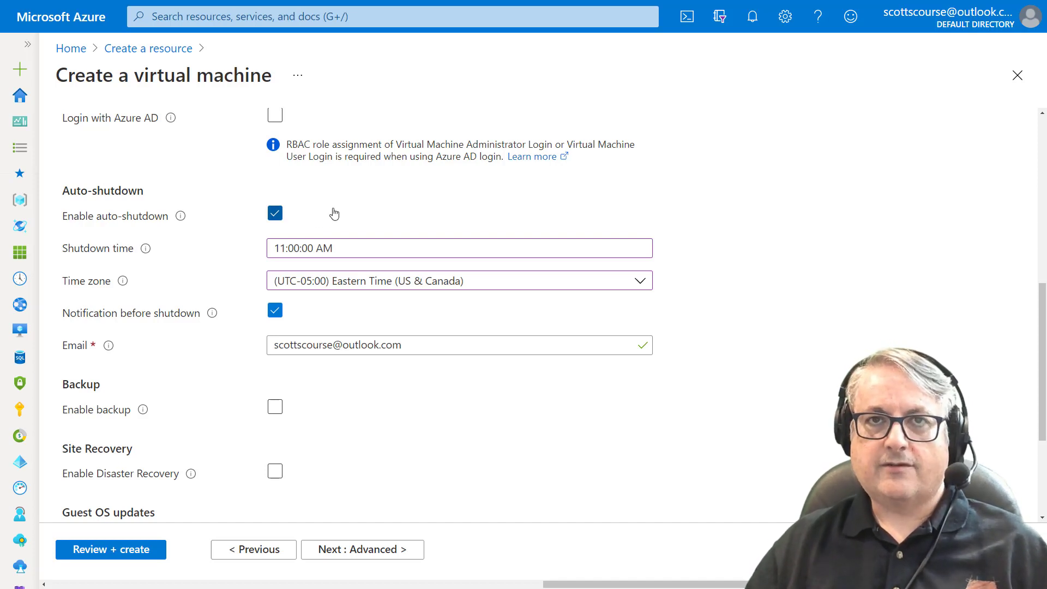
pyautogui.click(275, 311)
# Step: Review the VM's backup and disaster recovery options, leaving both turned off
pyautogui.scroll(-2, 393, 307)
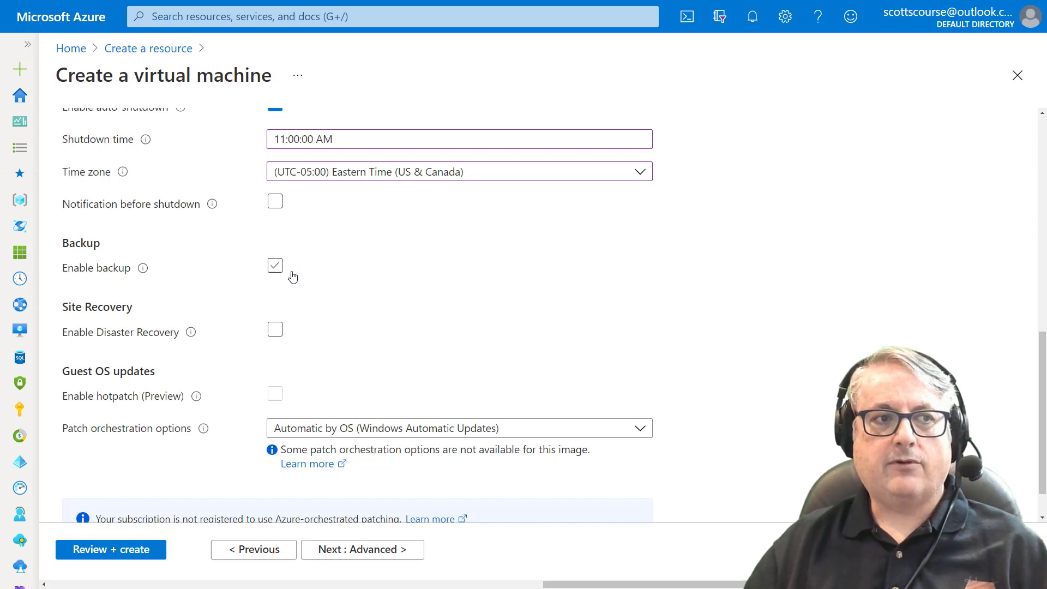
pyautogui.click(292, 276)
pyautogui.click(275, 330)
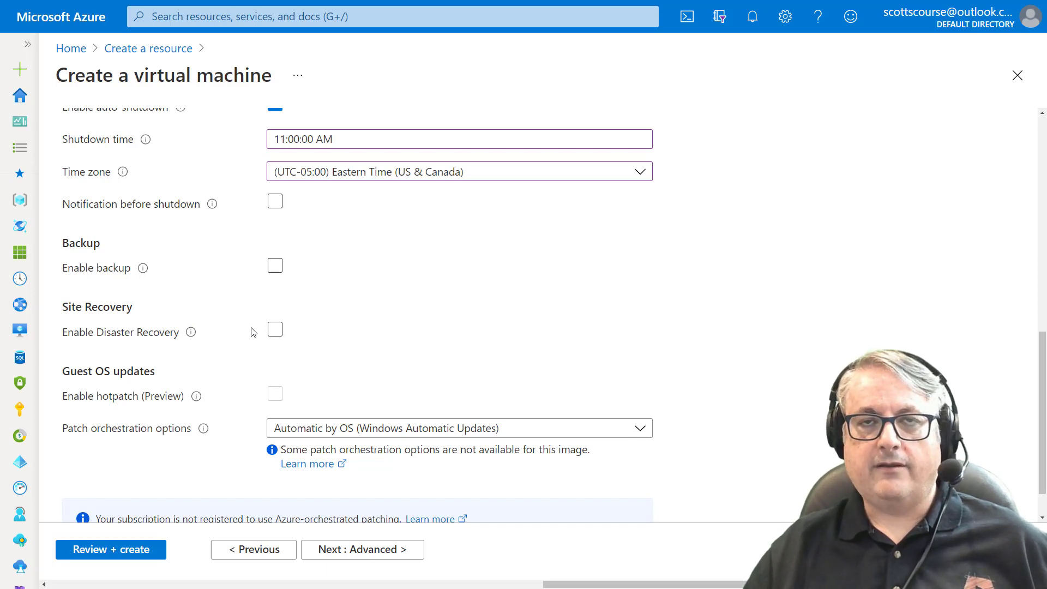
pyautogui.click(274, 331)
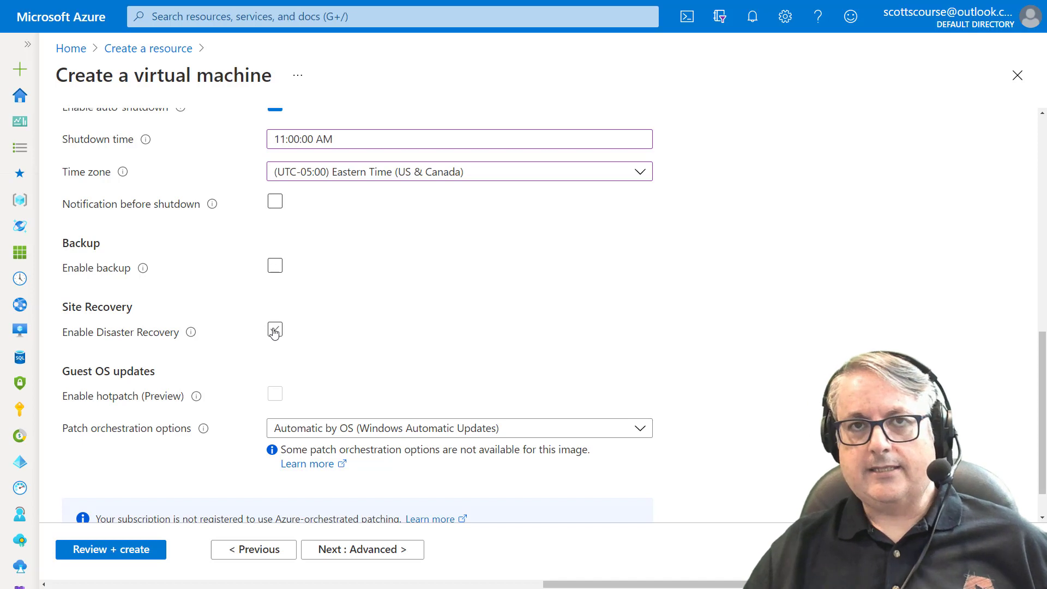
pyautogui.click(274, 331)
# Step: Review the patch orchestration options, keep Automatic by OS (Windows Automatic Updates), and proceed to the advanced settings
pyautogui.scroll(-1, 238, 327)
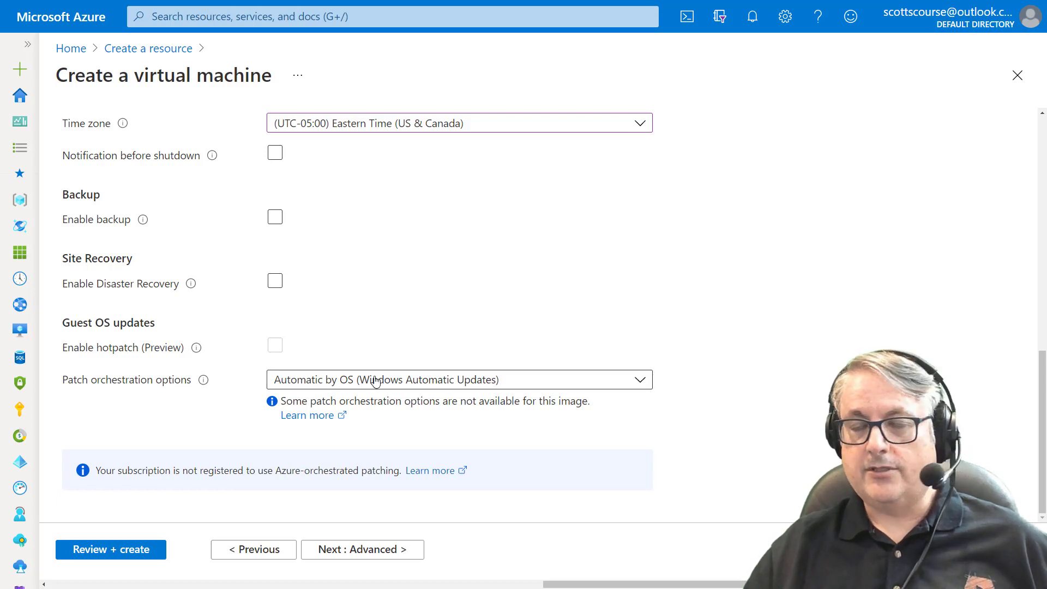
pyautogui.click(327, 379)
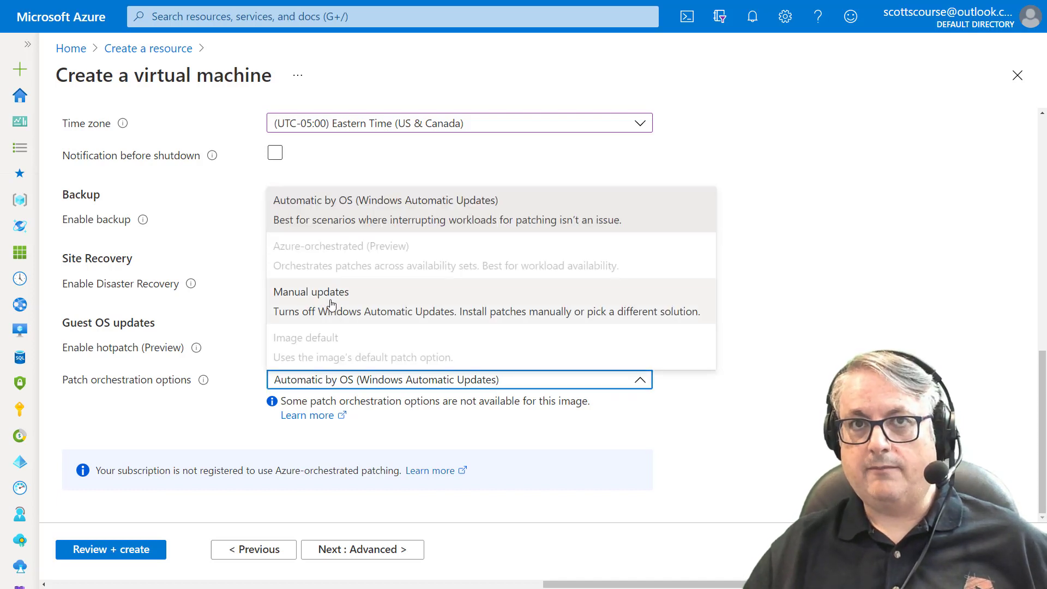
pyautogui.click(342, 444)
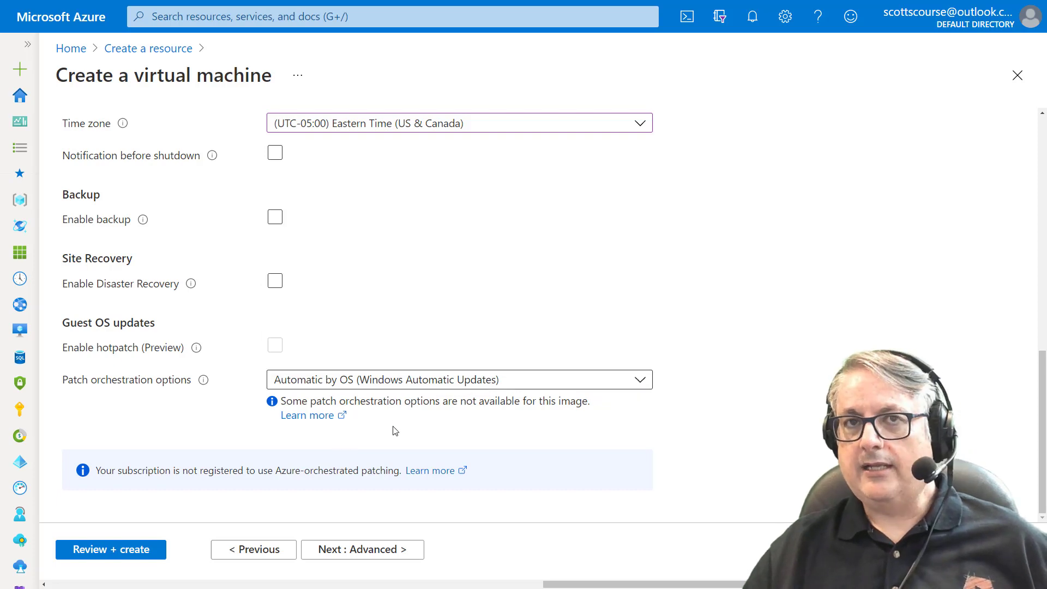
pyautogui.click(355, 549)
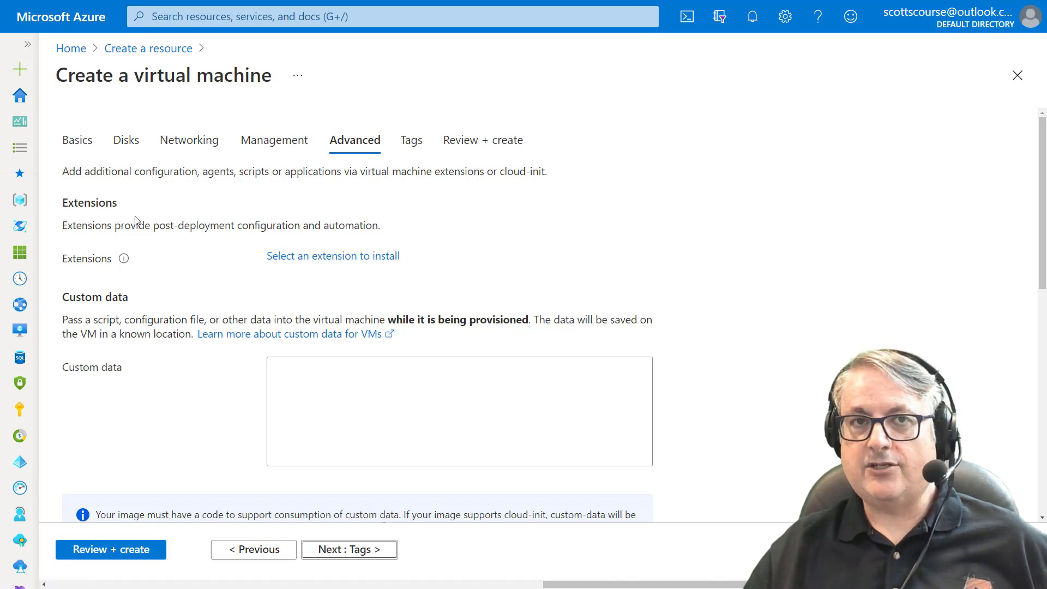
# Step: Examine the list of extensions that can be installed on the VM and return without selecting one
pyautogui.click(332, 257)
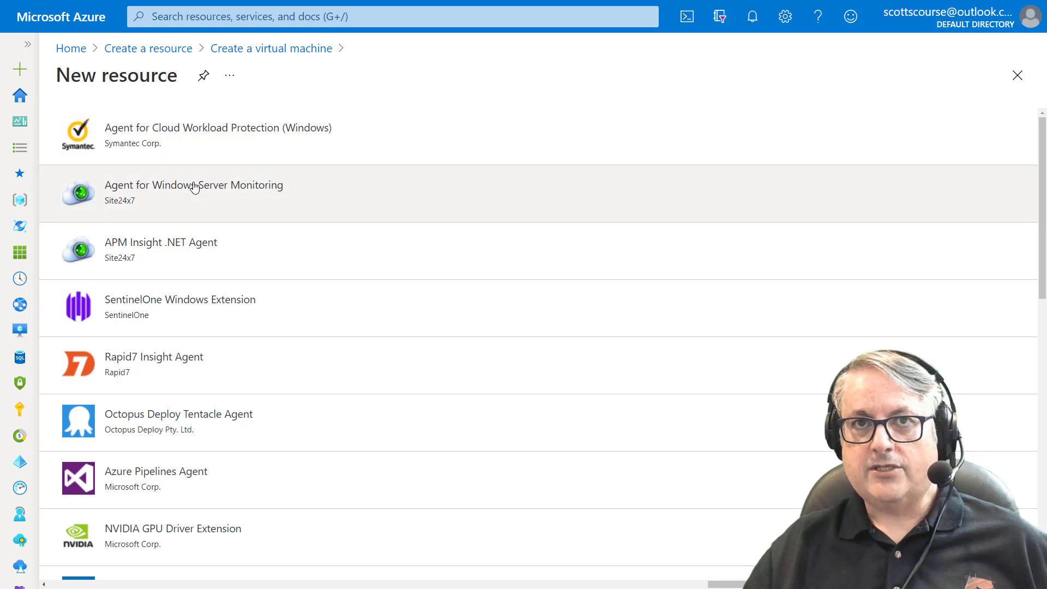
pyautogui.scroll(-1, 195, 186)
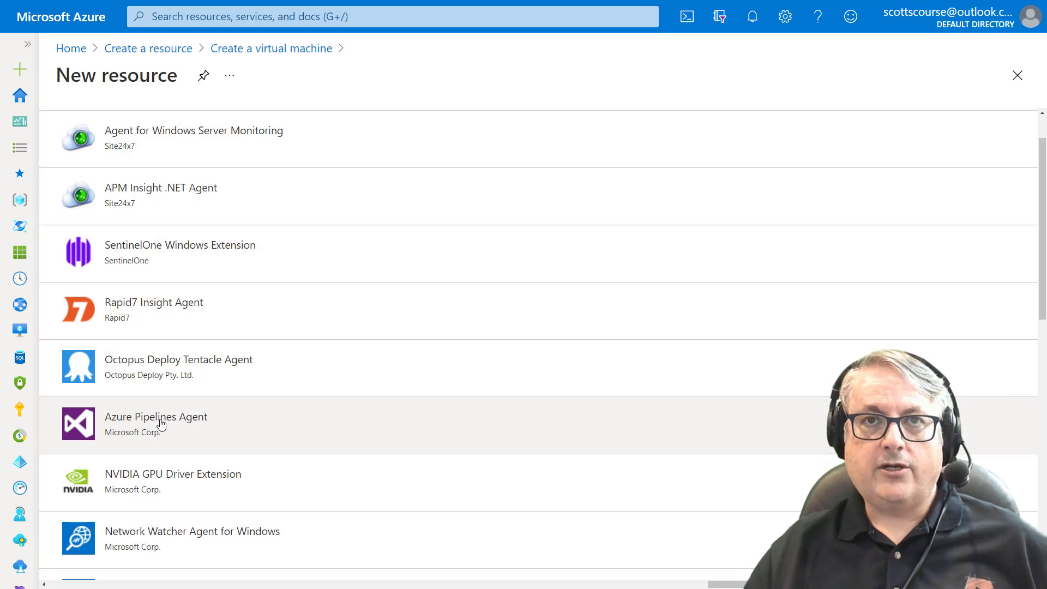
pyautogui.scroll(-4, 266, 411)
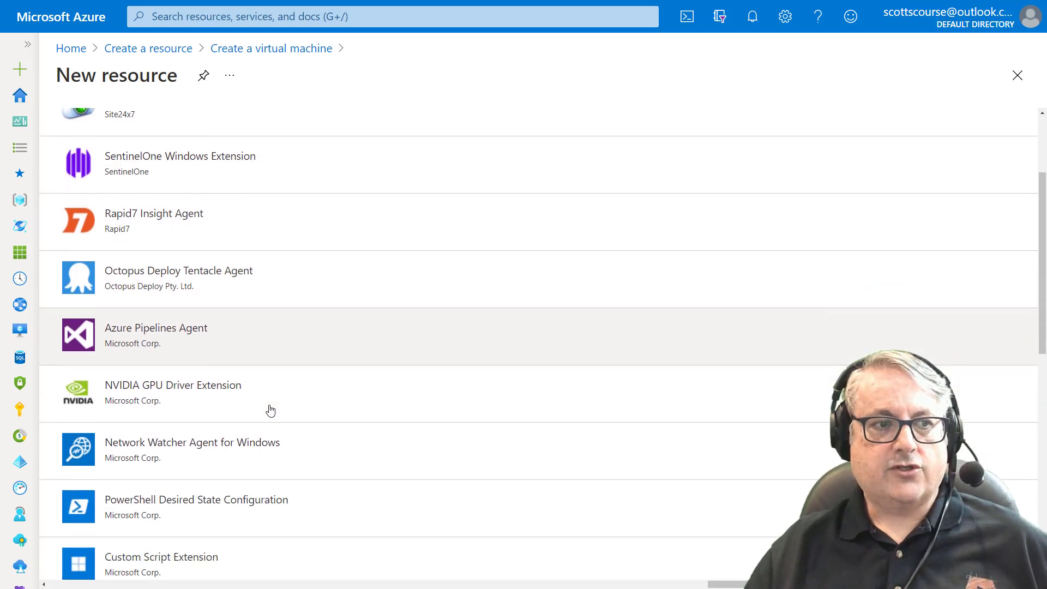
pyautogui.scroll(-2, 174, 331)
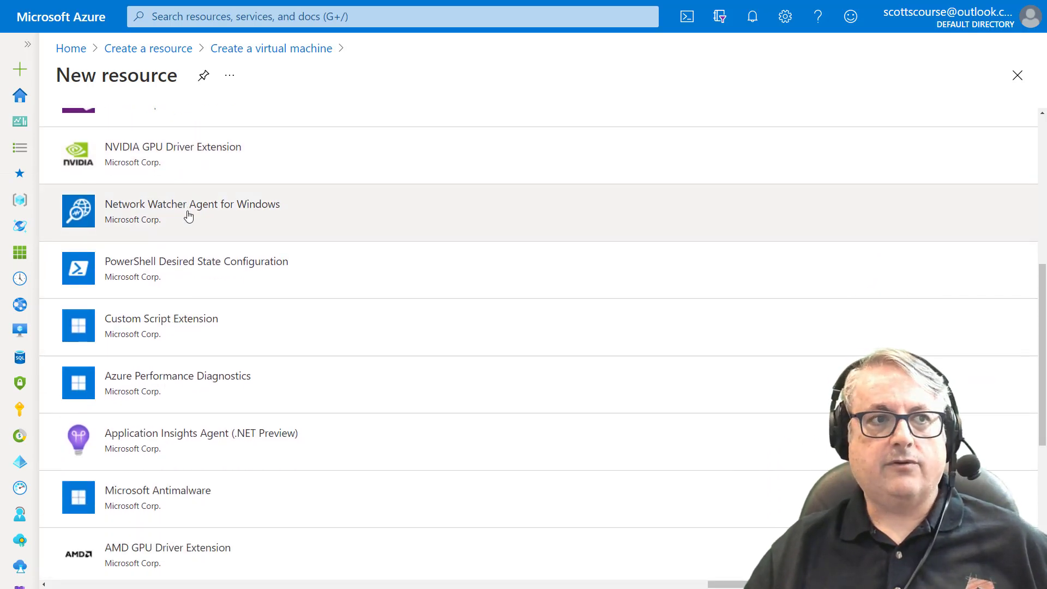
pyautogui.scroll(-3, 163, 278)
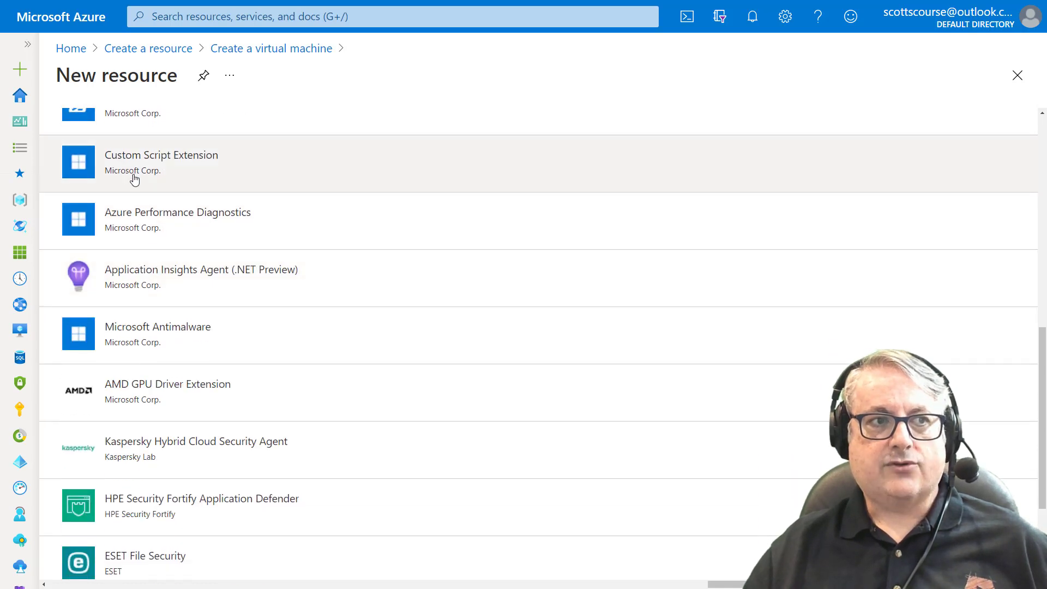
pyautogui.scroll(1, 180, 180)
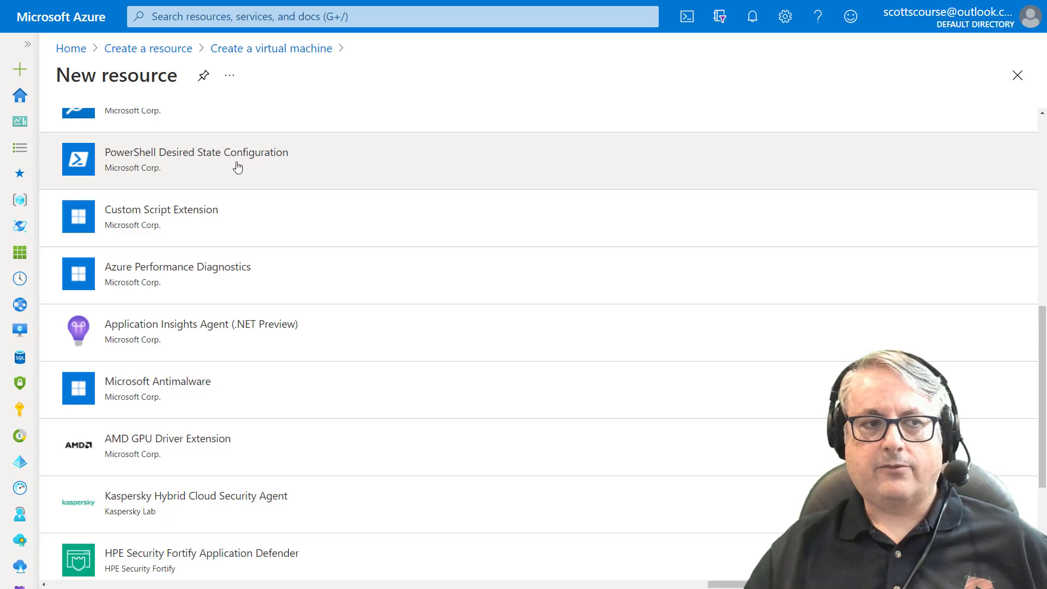
pyautogui.scroll(10, 237, 168)
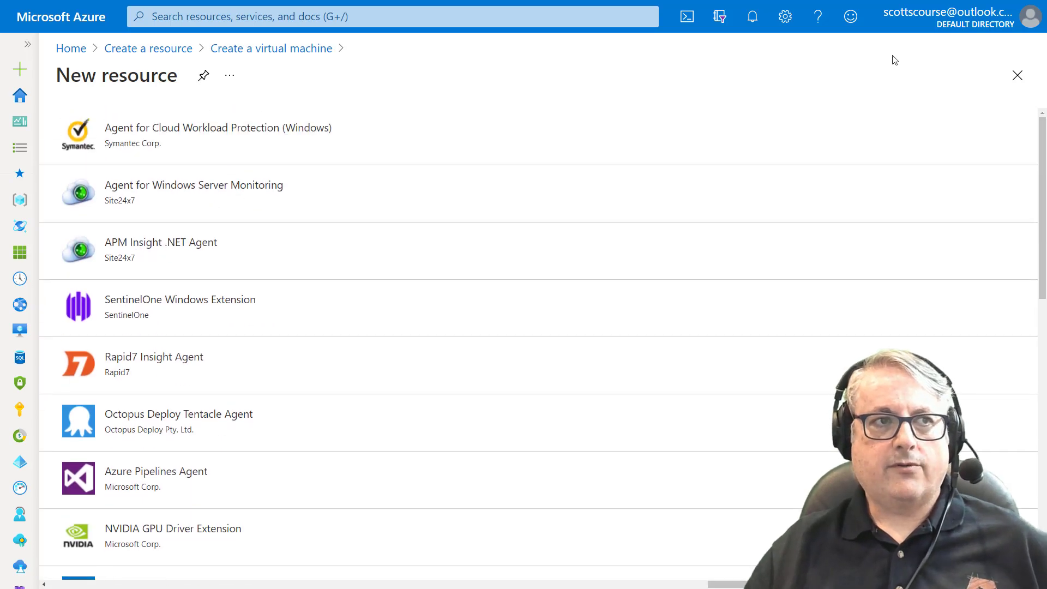
pyautogui.scroll(-10, 608, 294)
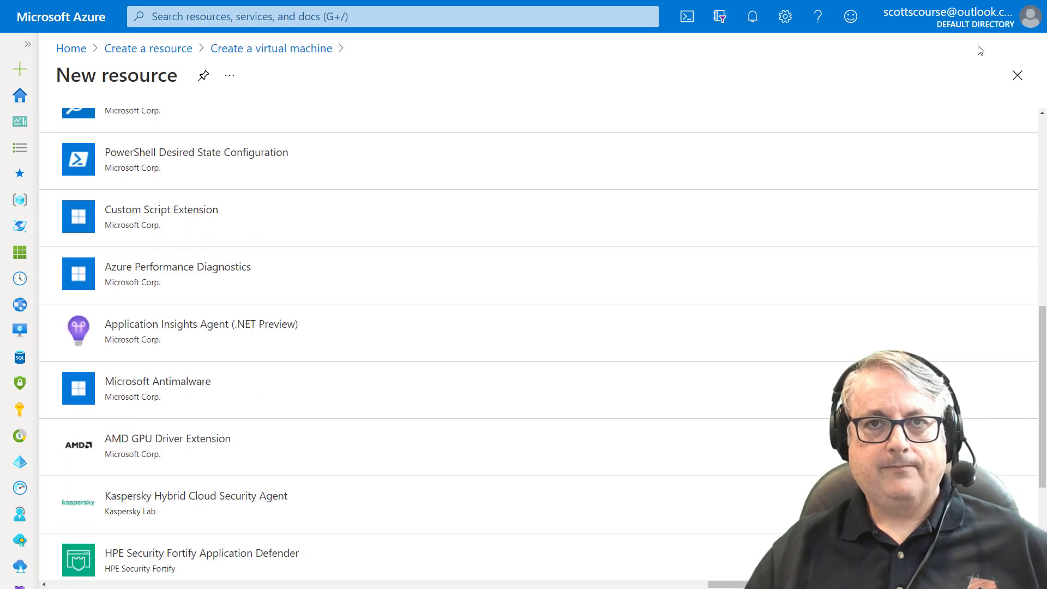
pyautogui.click(1015, 74)
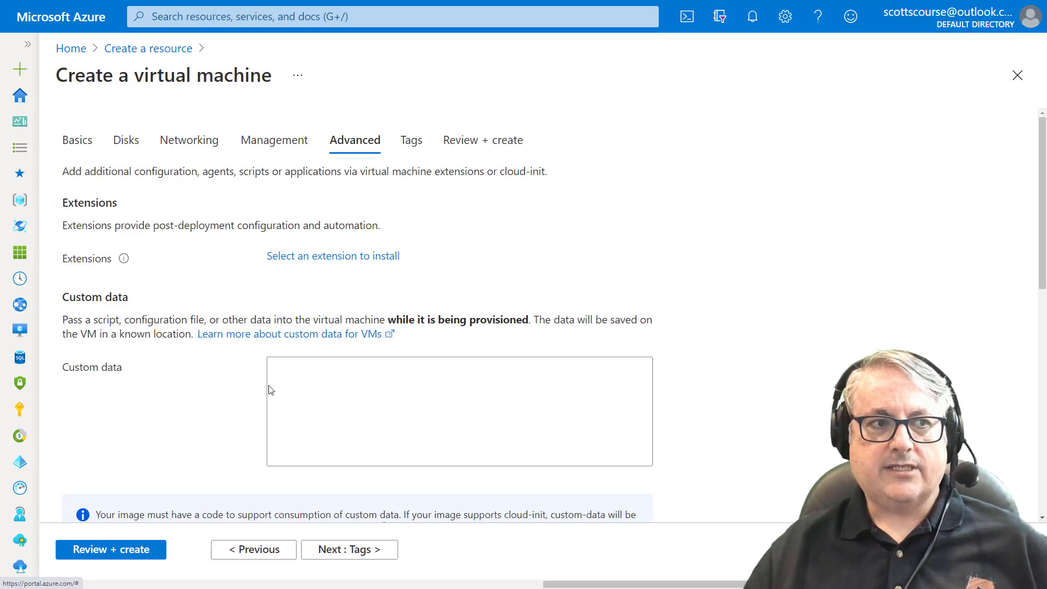
# Step: Review the custom data and user data options, leaving the custom data empty and user data disabled
pyautogui.click(340, 385)
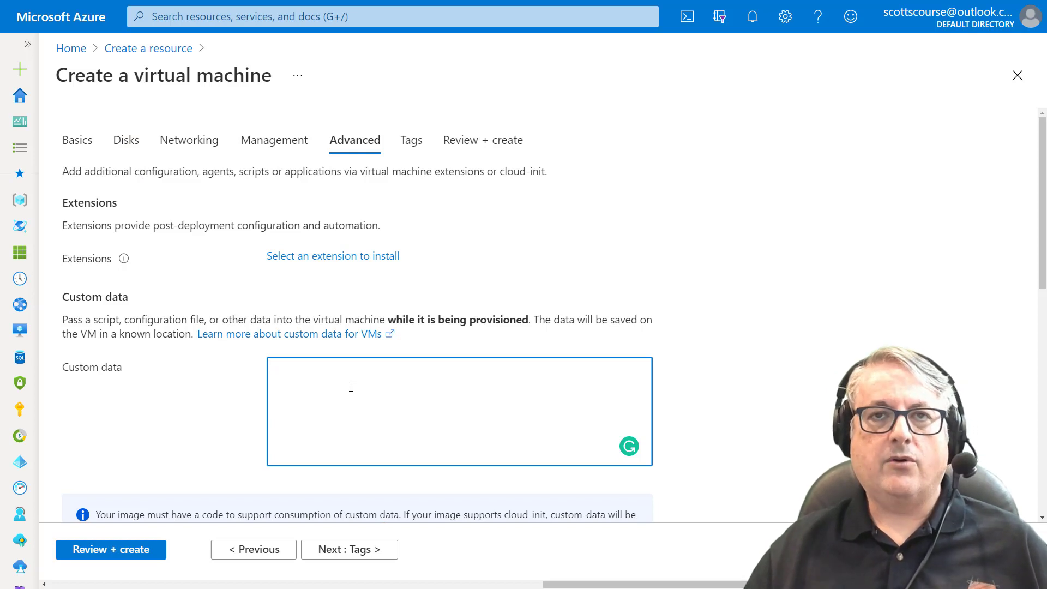
pyautogui.scroll(-3, 213, 386)
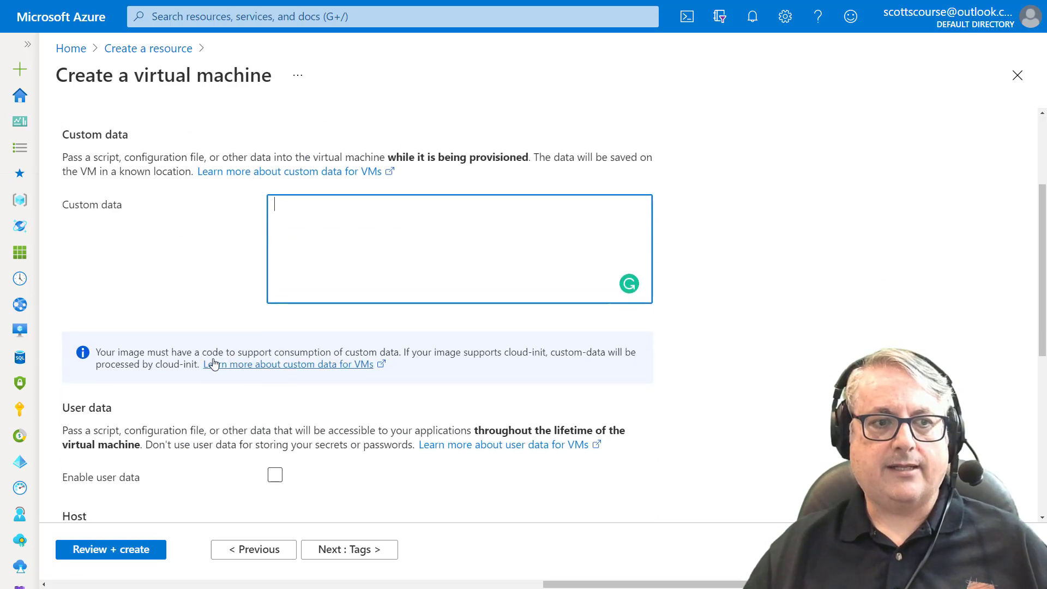
pyautogui.scroll(-2, 218, 386)
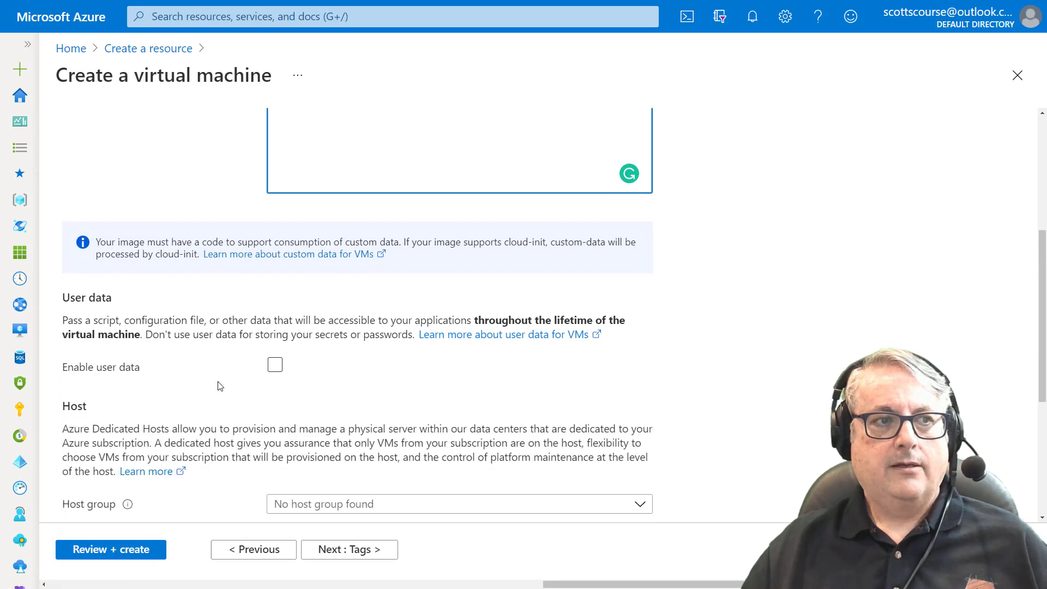
pyautogui.scroll(-1, 207, 375)
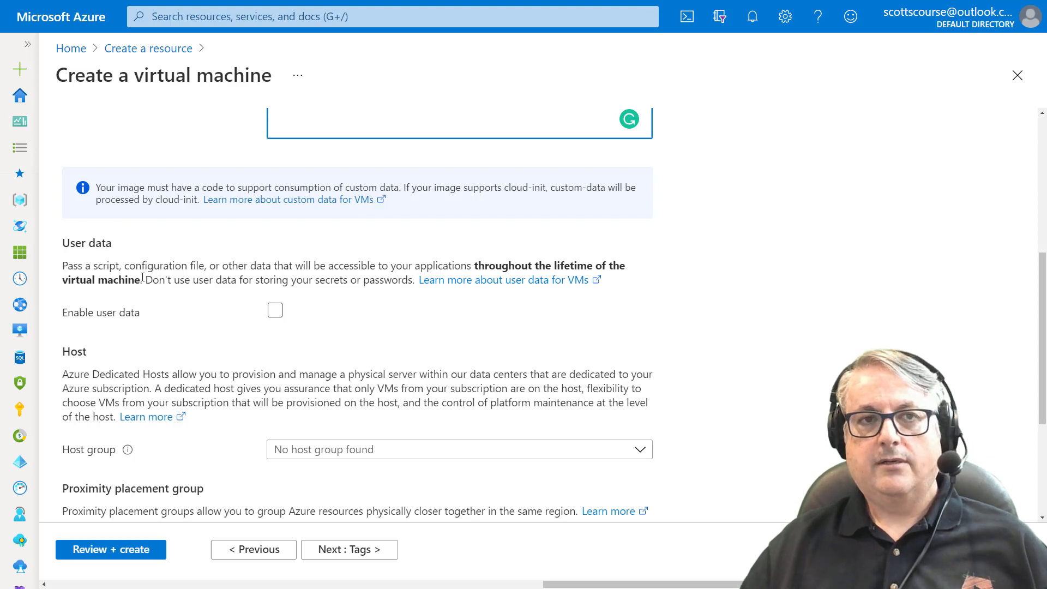
pyautogui.click(273, 311)
pyautogui.click(273, 311)
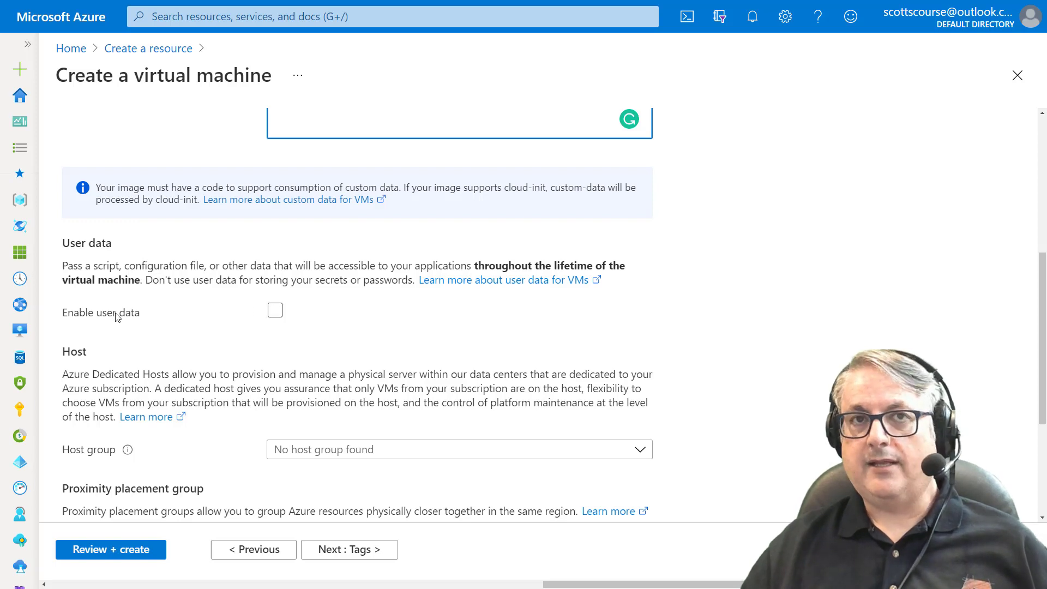
pyautogui.scroll(3, 275, 311)
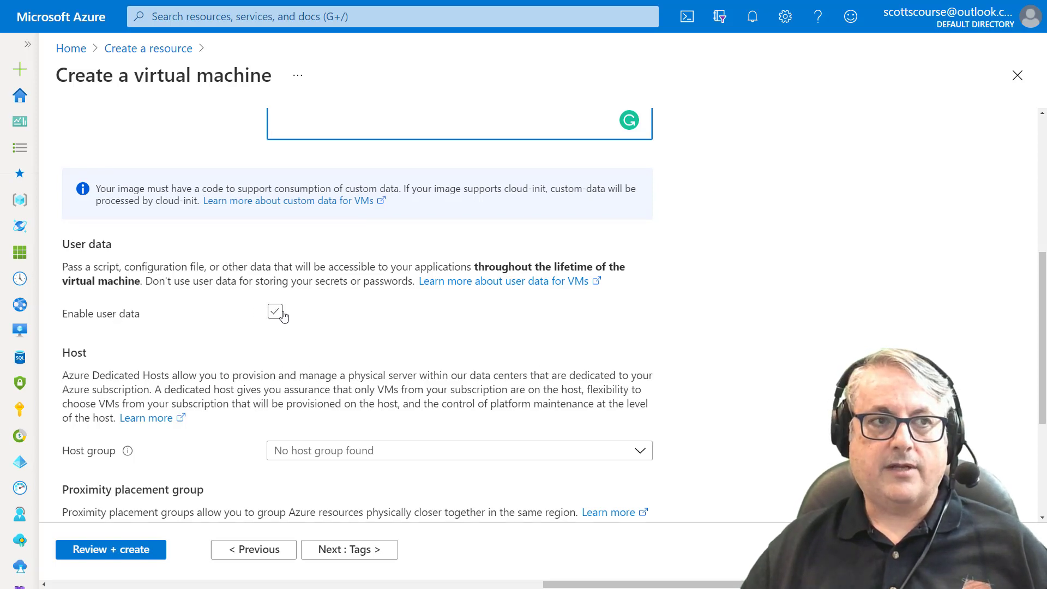
pyautogui.scroll(-3, 281, 246)
pyautogui.click(275, 309)
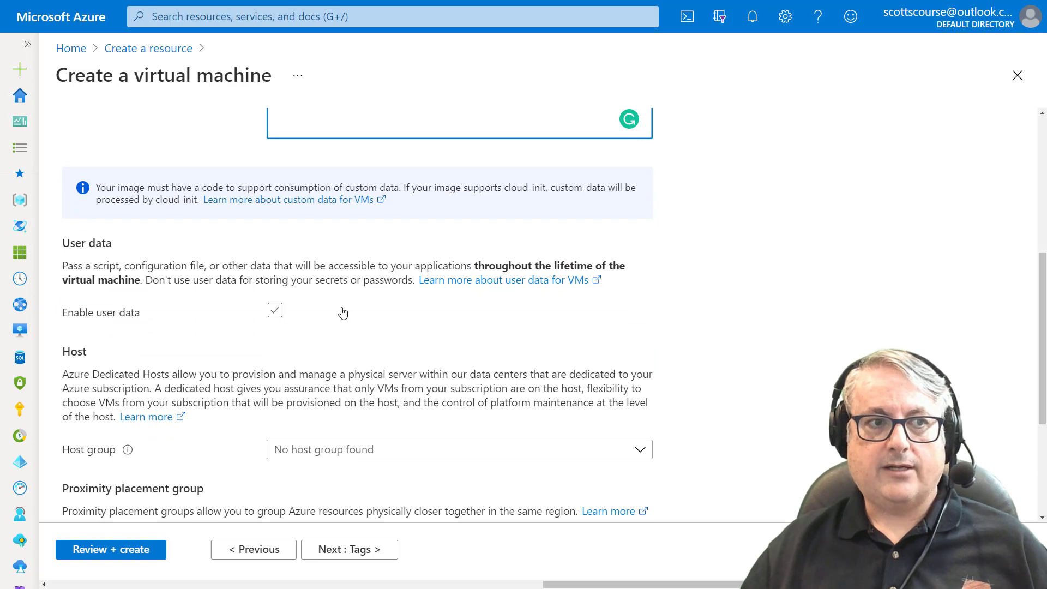
pyautogui.click(361, 310)
pyautogui.scroll(-2, 338, 314)
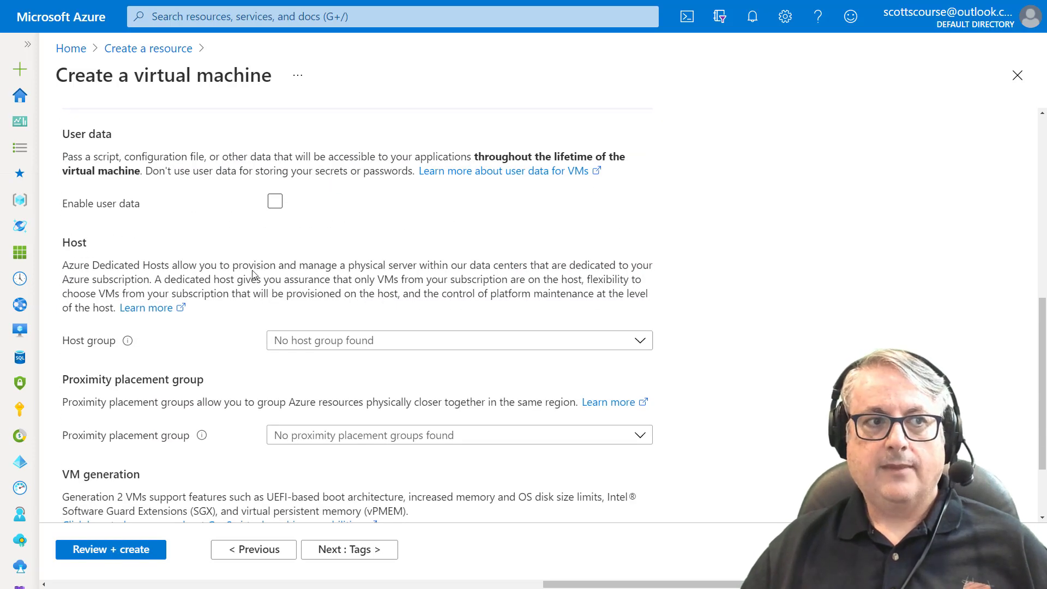
# Step: Review the dedicated host, proximity placement group and VM generation options, keep Gen 1, and proceed to the tags
pyautogui.moveTo(65, 265); pyautogui.dragTo(172, 268)
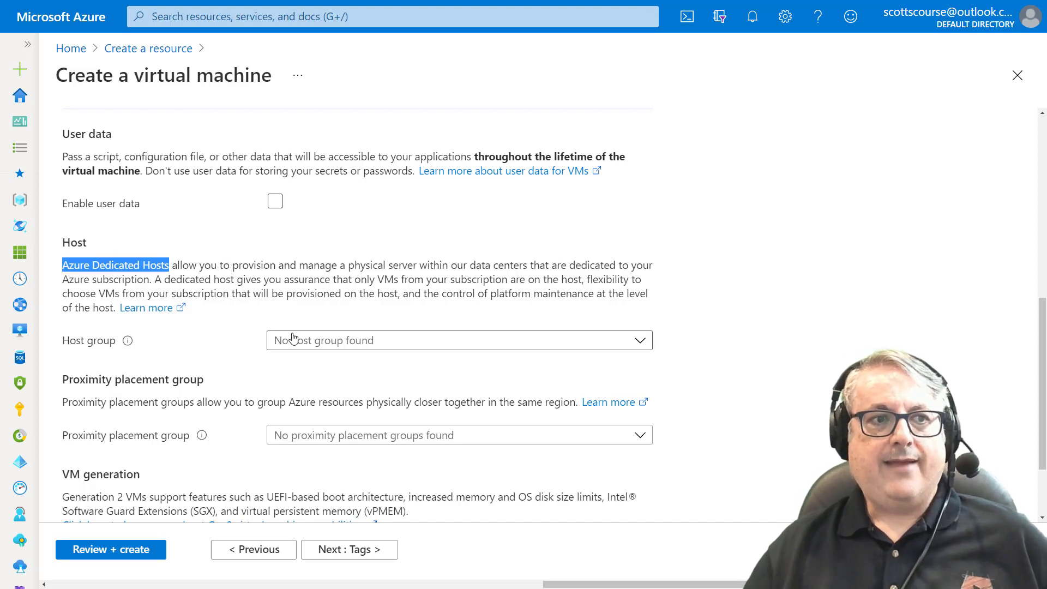
pyautogui.click(331, 342)
pyautogui.click(331, 342)
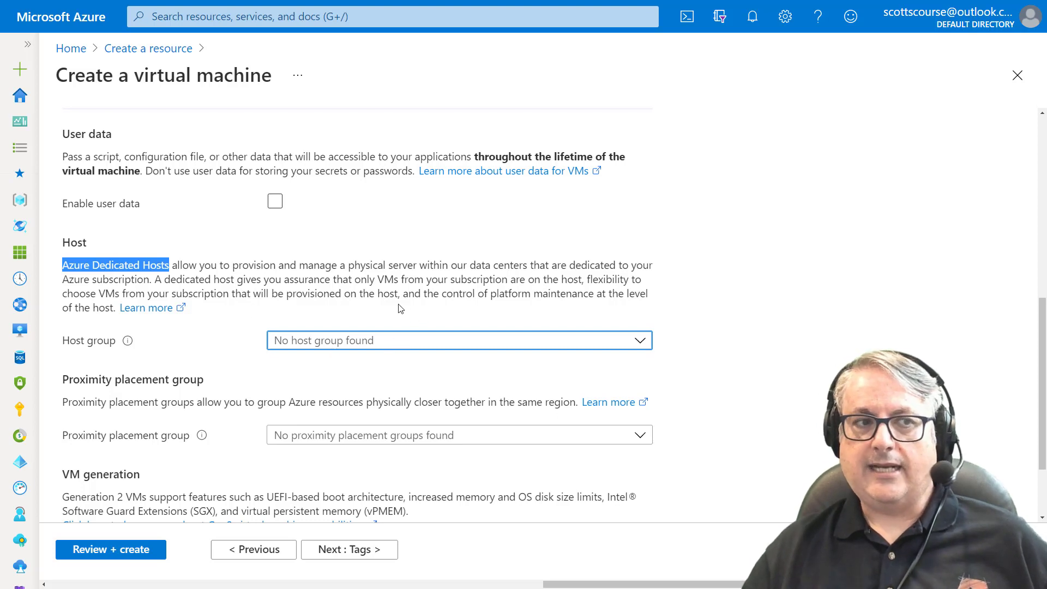
pyautogui.scroll(-2, 403, 311)
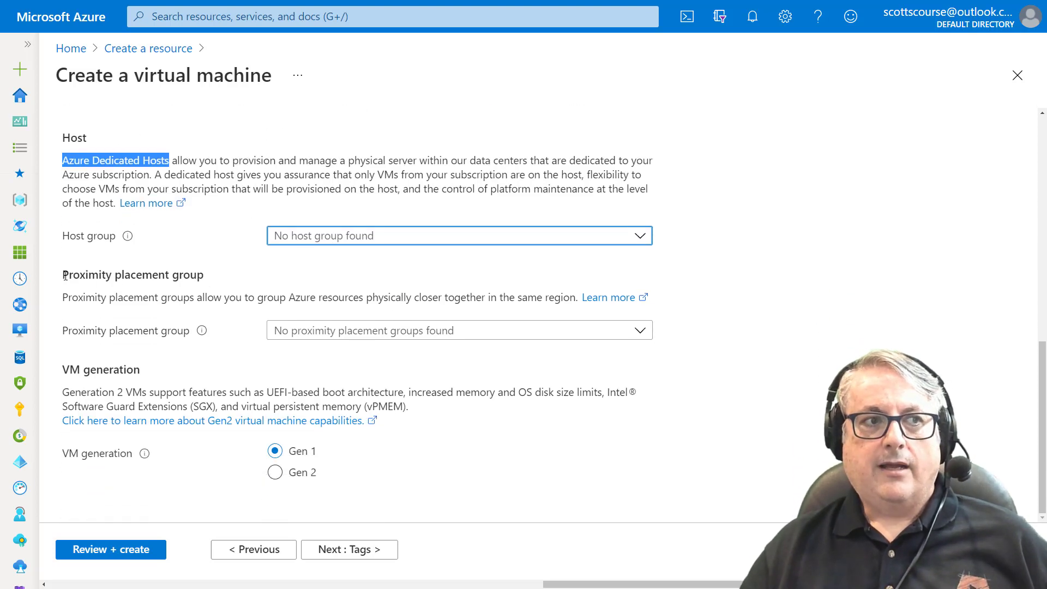
pyautogui.moveTo(62, 275); pyautogui.dragTo(203, 272)
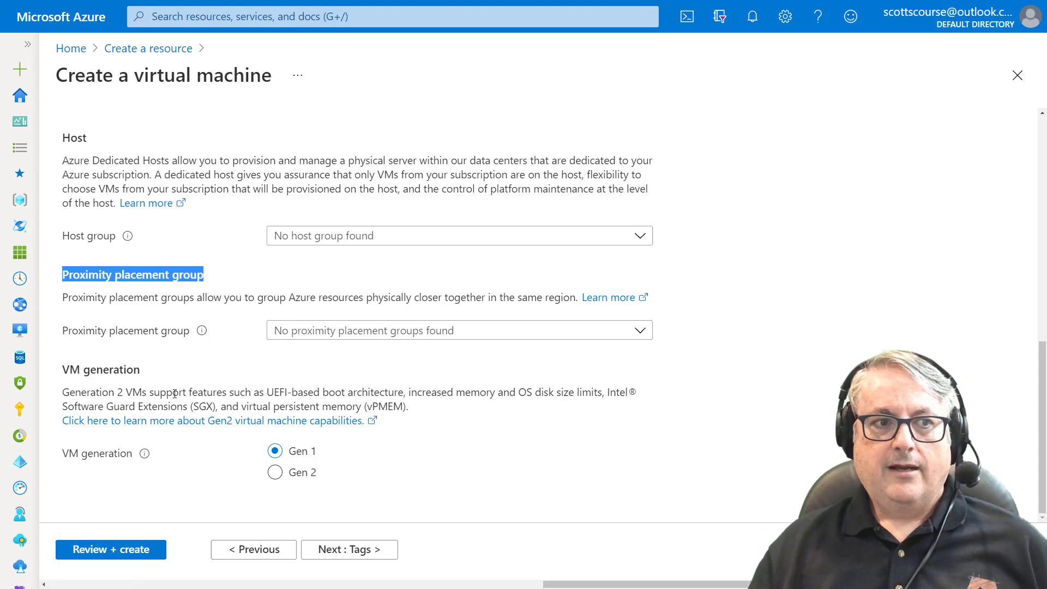
pyautogui.moveTo(61, 369); pyautogui.dragTo(140, 365)
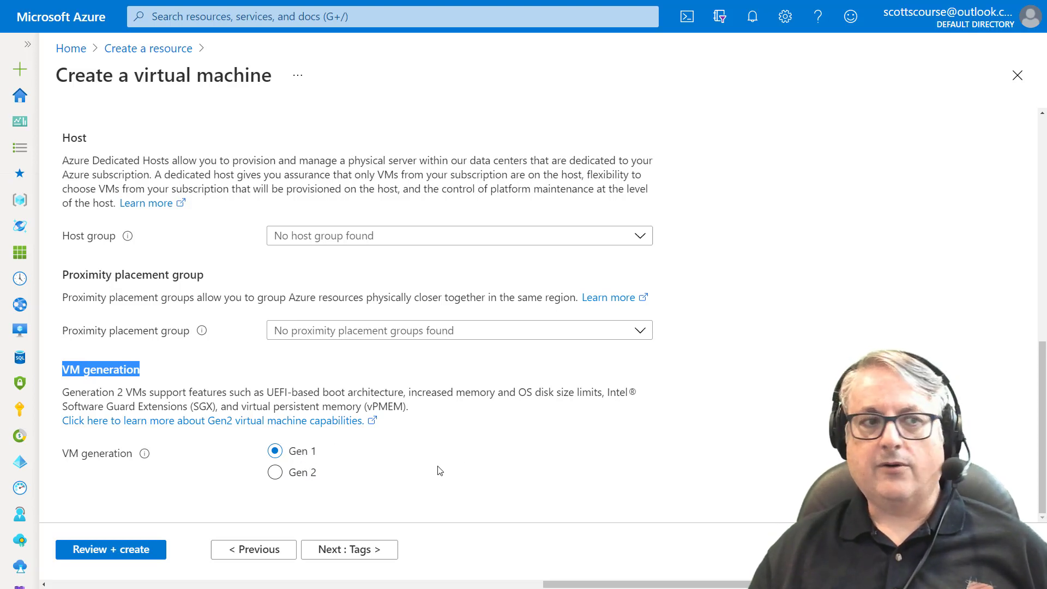
pyautogui.click(356, 552)
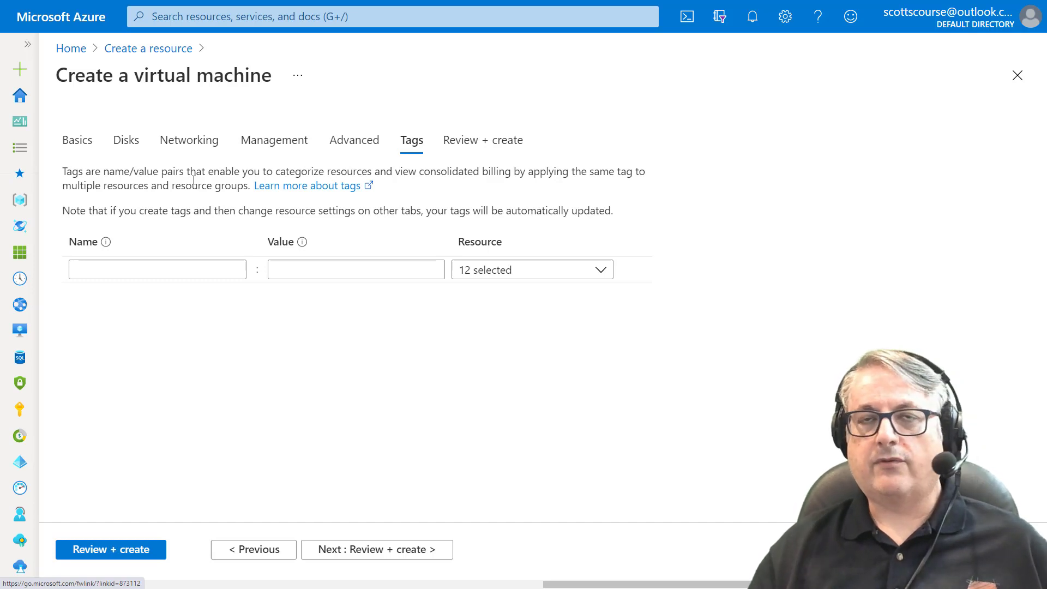
# Step: Add a billingcode tag with the existing value a101-9009 for all of the VM's resources
pyautogui.click(119, 272)
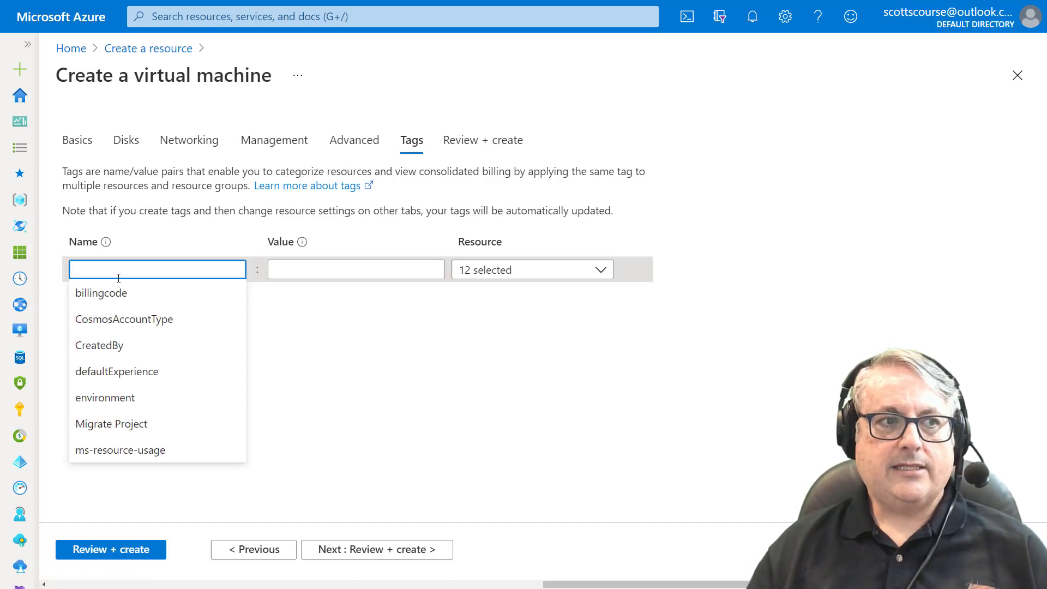
pyautogui.click(100, 293)
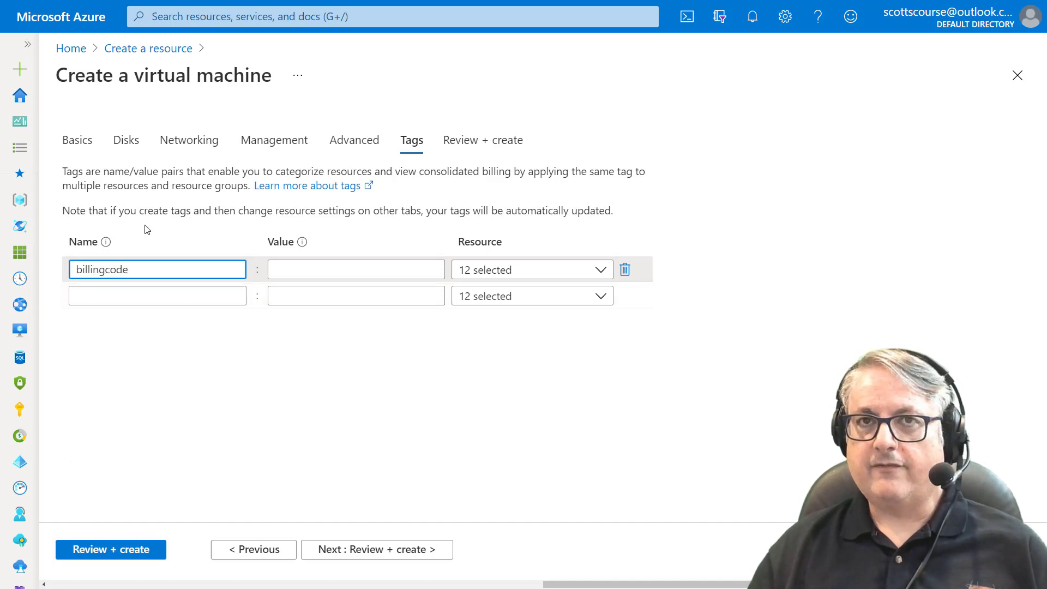
pyautogui.click(325, 264)
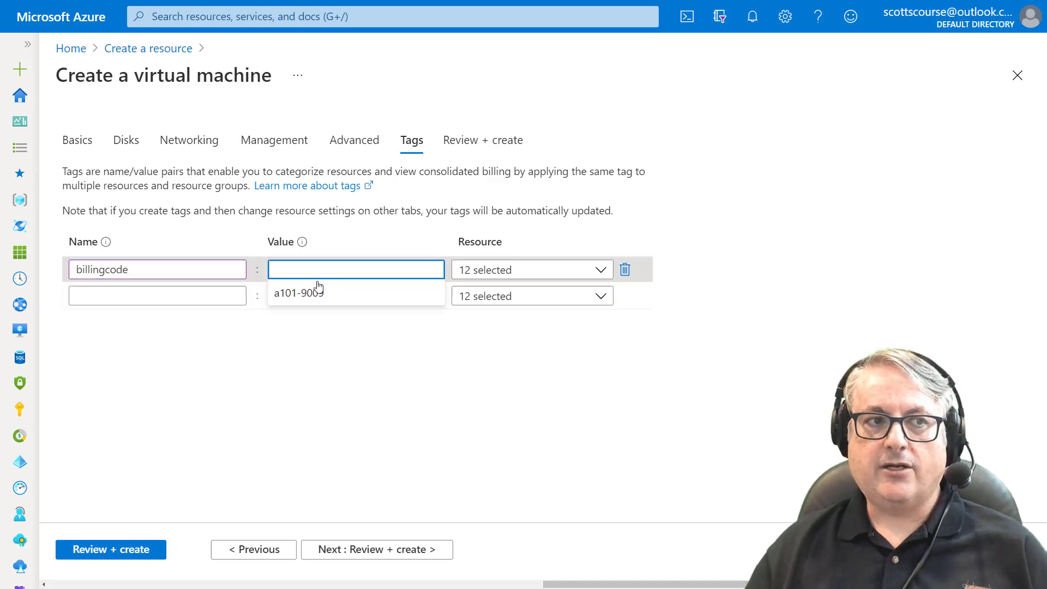
pyautogui.click(308, 293)
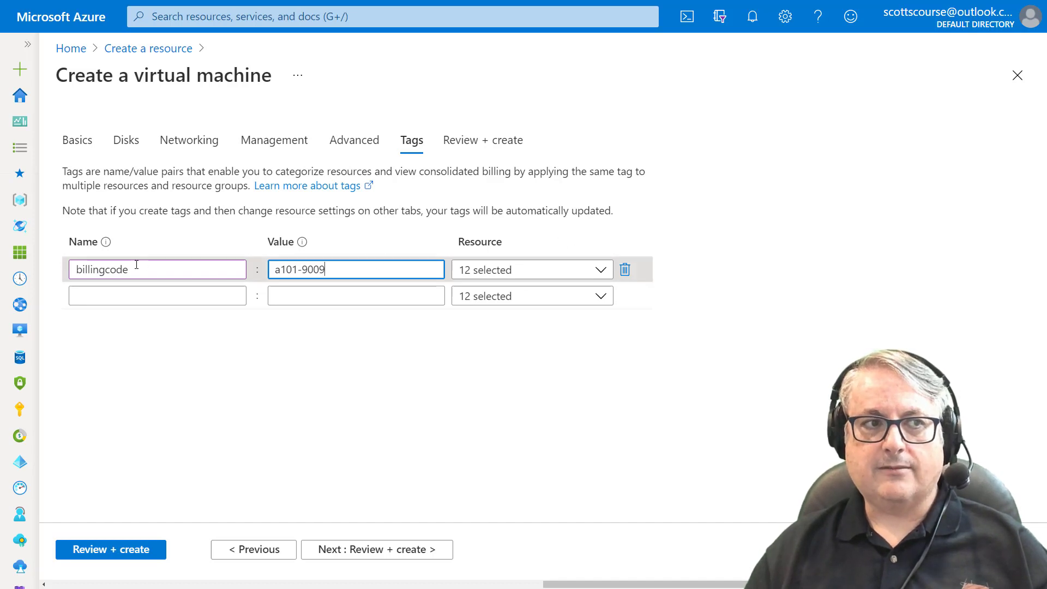
# Step: Add a CreatedBy tag for all resources, using the creator's full name from the suggested values
pyautogui.click(133, 295)
pyautogui.click(133, 371)
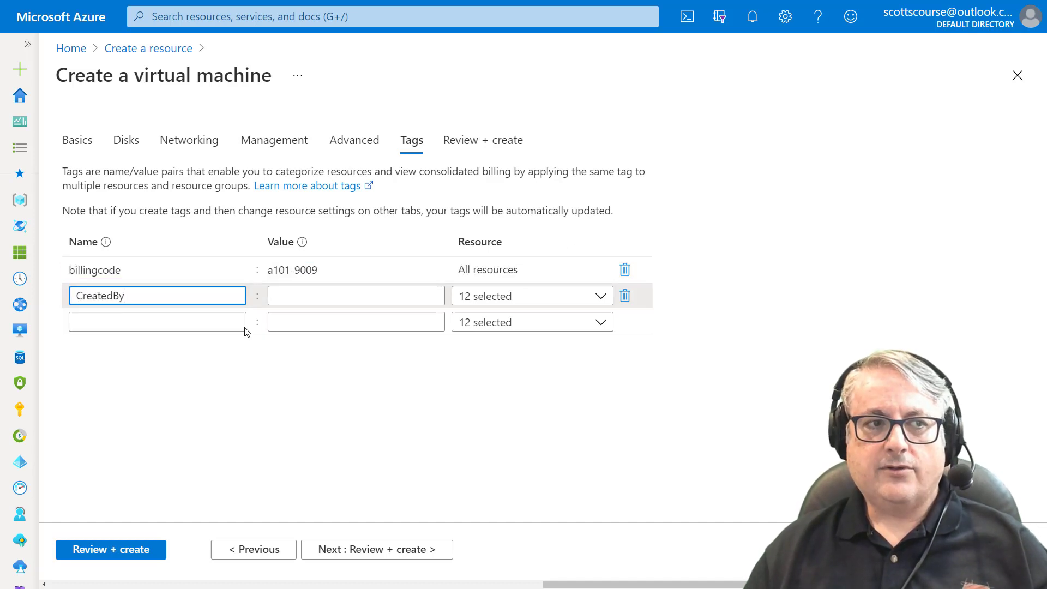
pyautogui.click(318, 298)
pyautogui.click(355, 345)
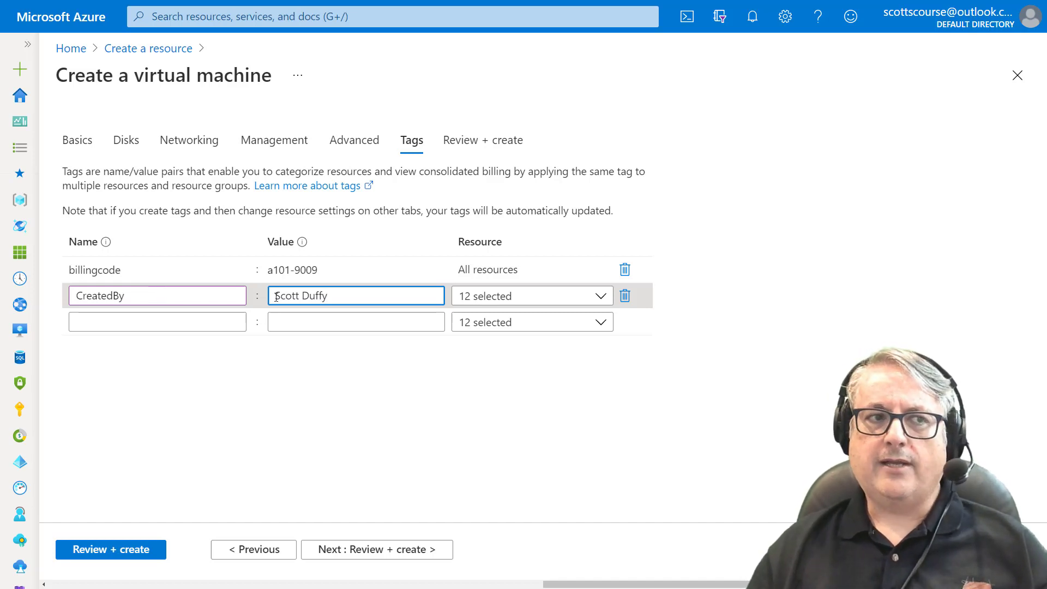
# Step: Add an environment tag with the value dev for all resources and proceed to the final review
pyautogui.click(184, 314)
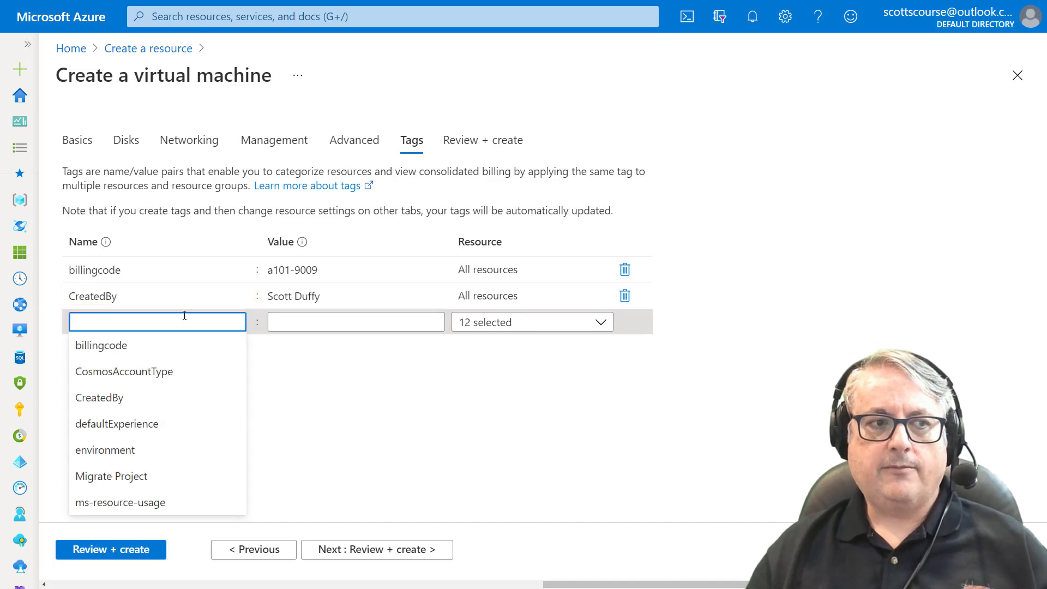
pyautogui.click(135, 450)
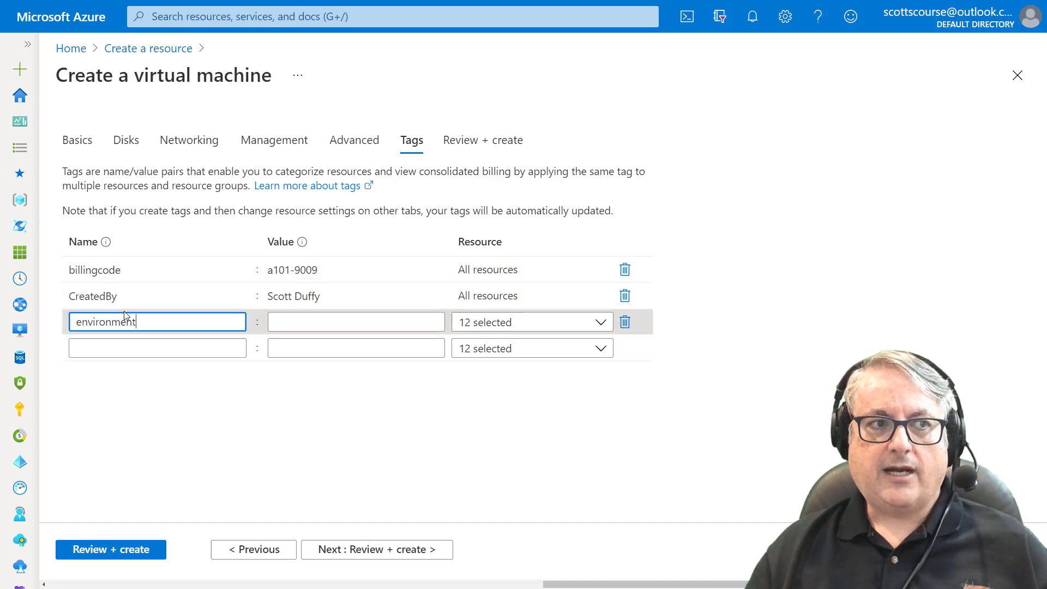
pyautogui.click(304, 322)
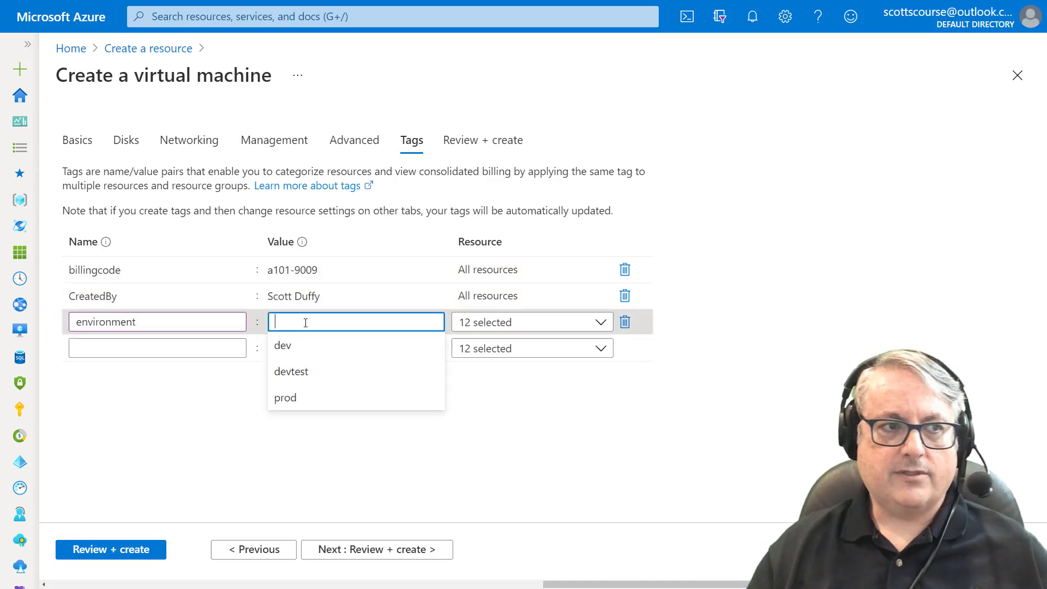
pyautogui.click(292, 345)
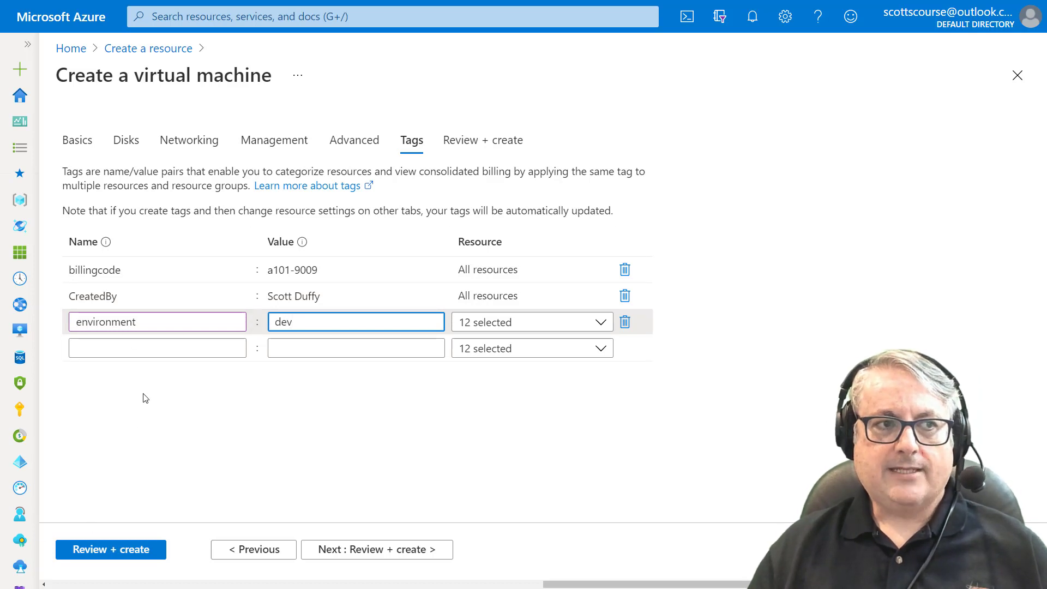
pyautogui.click(385, 549)
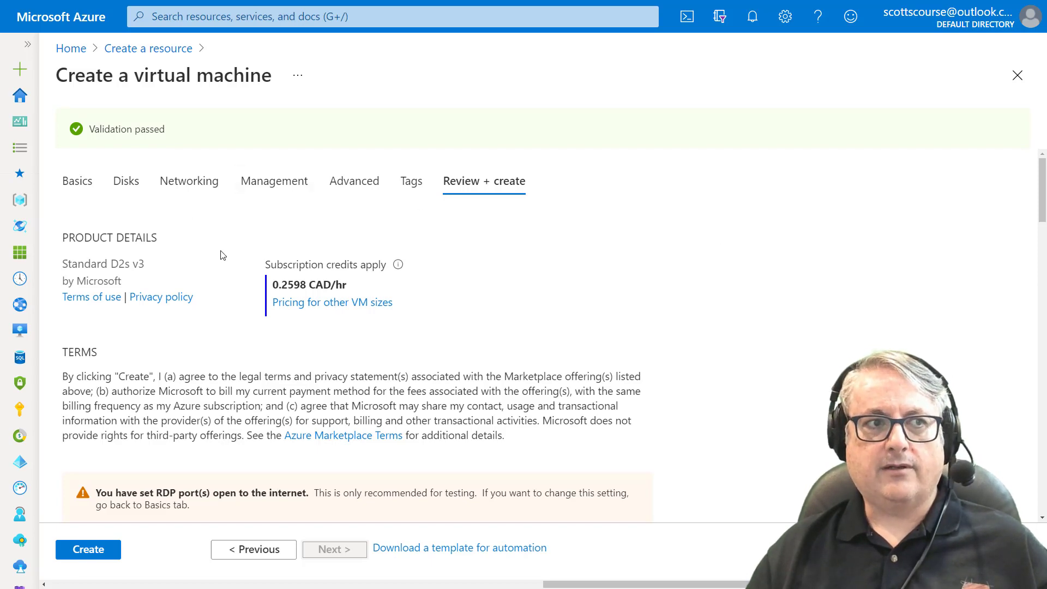
# Step: Check the basics, disks, networking, management and tags in the configuration summary, and create the virtual machine
pyautogui.scroll(-3, 235, 251)
pyautogui.scroll(2, 235, 251)
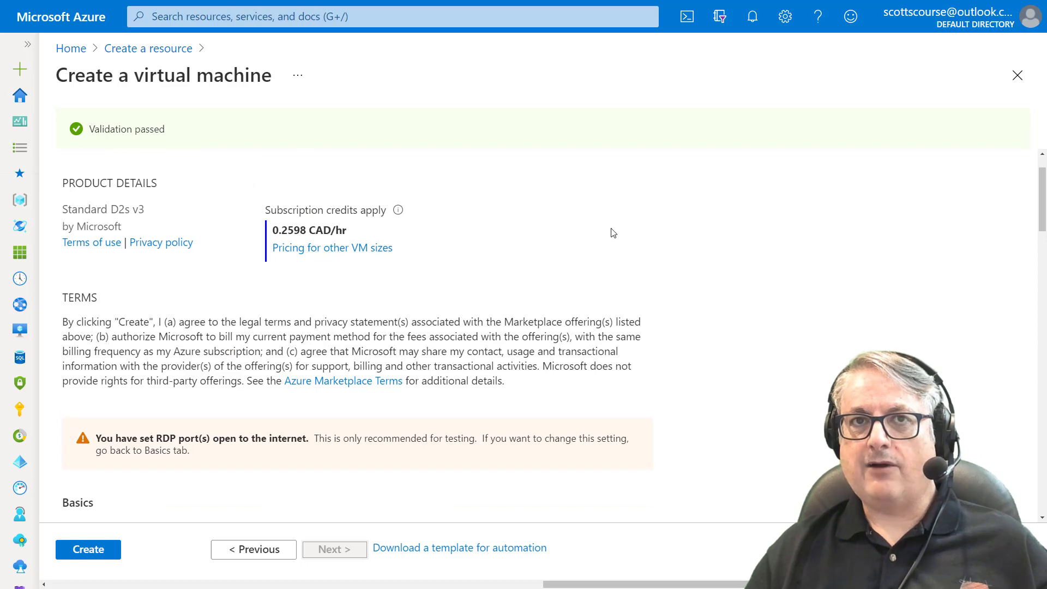
pyautogui.scroll(-2, 612, 229)
pyautogui.scroll(-5, 611, 229)
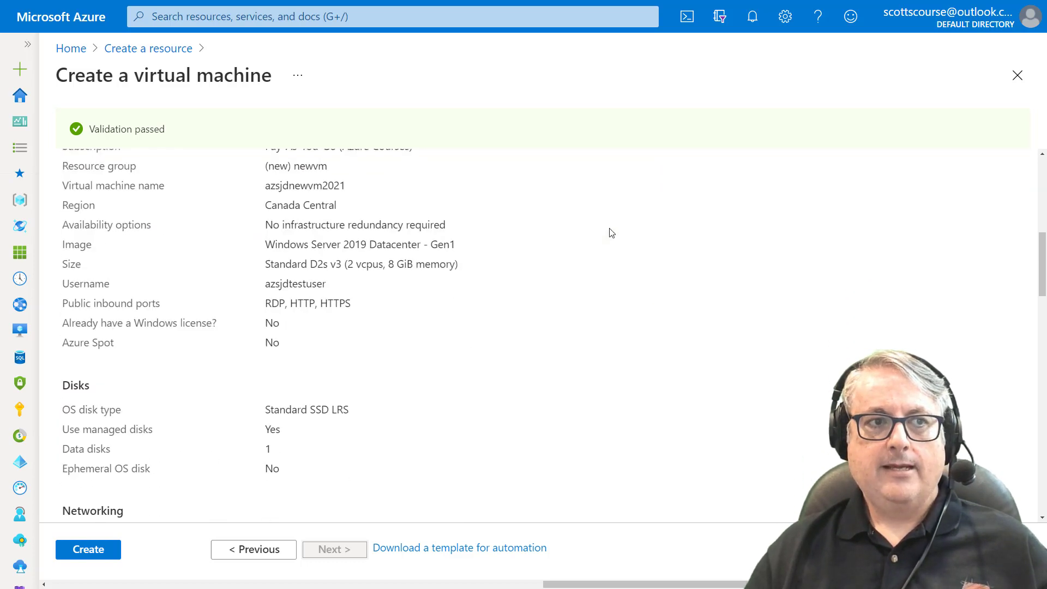
pyautogui.scroll(3, 392, 227)
pyautogui.scroll(-15, 327, 231)
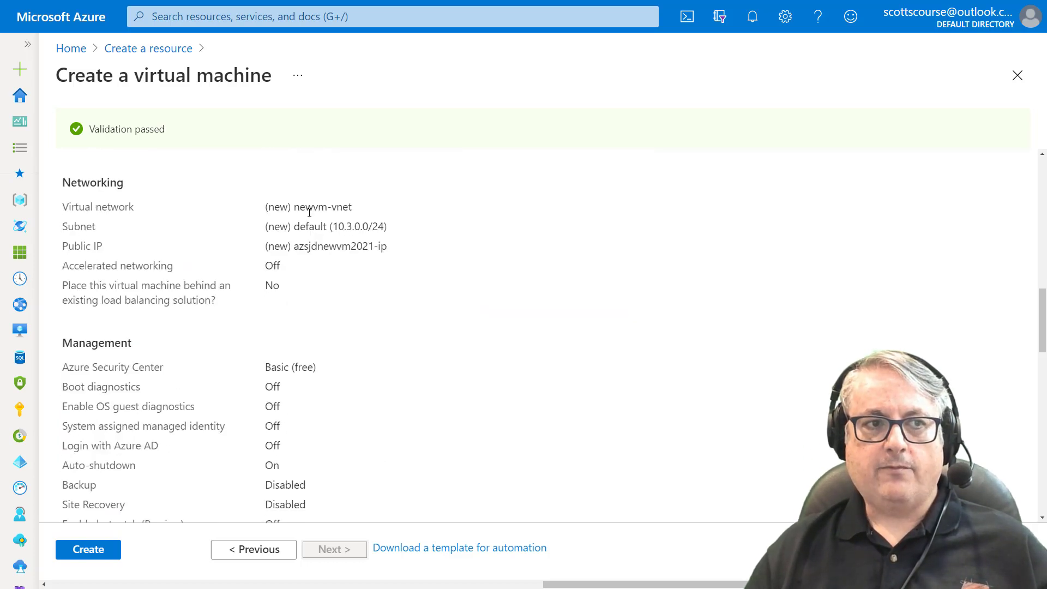
pyautogui.scroll(-4, 309, 218)
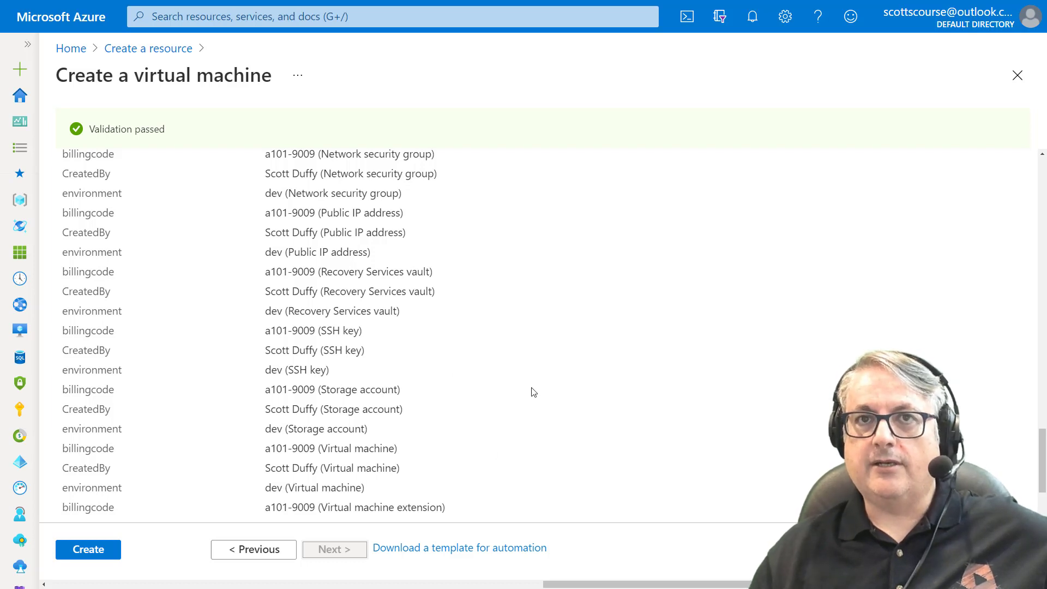
pyautogui.click(82, 549)
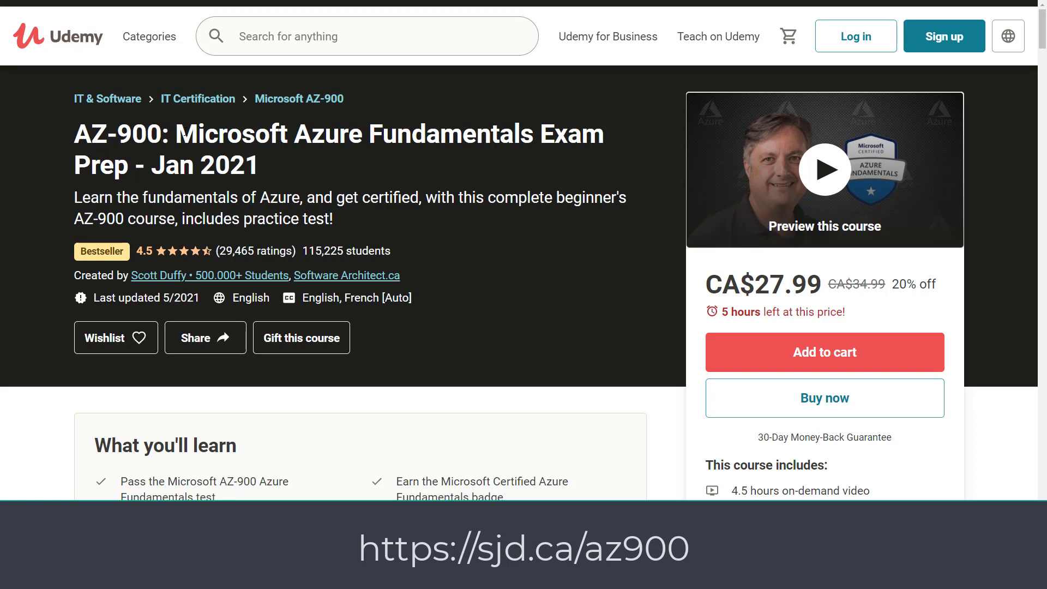
# Step: Examine the title and student count of the AZ-900 Microsoft Azure Fundamentals course page on Udemy
pyautogui.moveTo(177, 133); pyautogui.dragTo(605, 136)
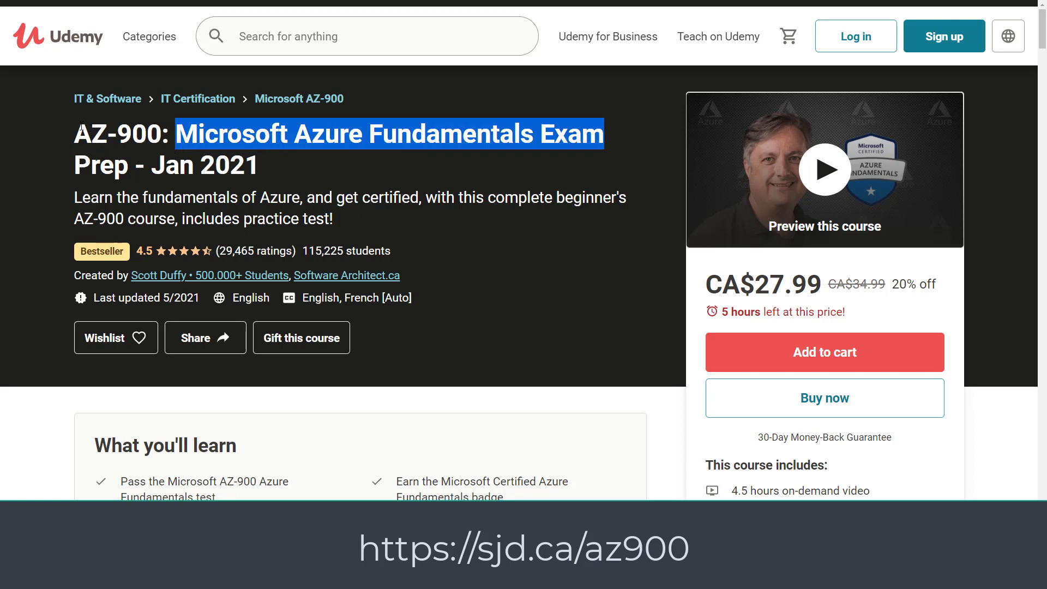
pyautogui.moveTo(76, 133); pyautogui.dragTo(161, 136)
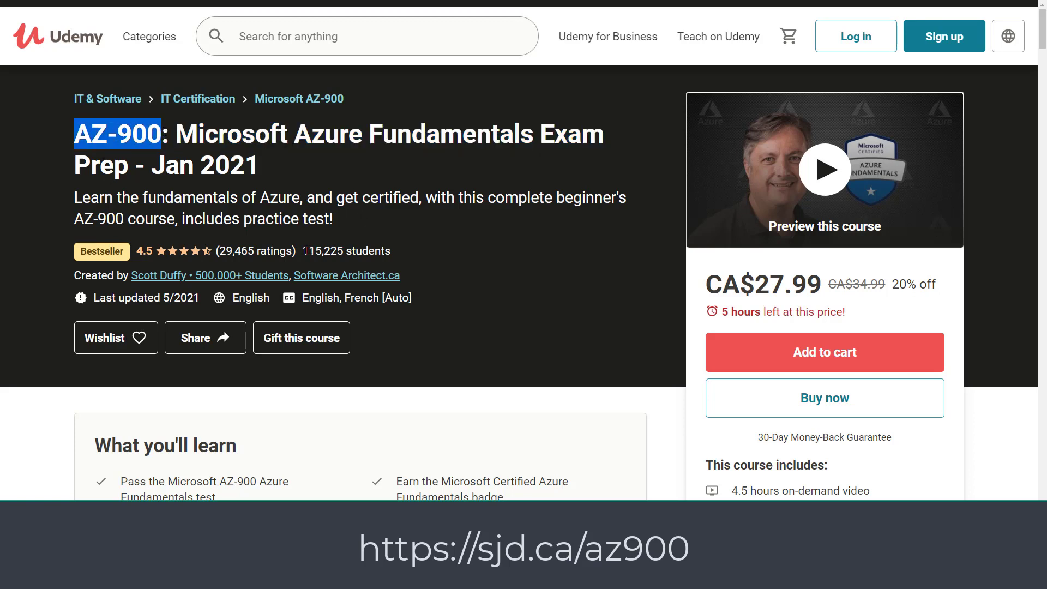
pyautogui.moveTo(304, 250); pyautogui.dragTo(343, 250)
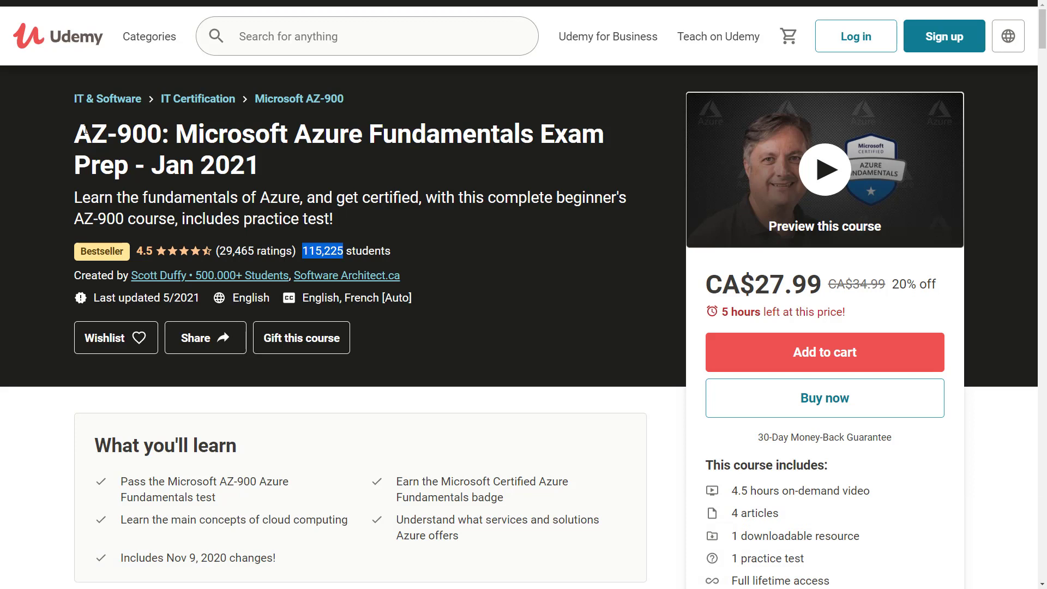
pyautogui.moveTo(78, 131); pyautogui.dragTo(255, 165)
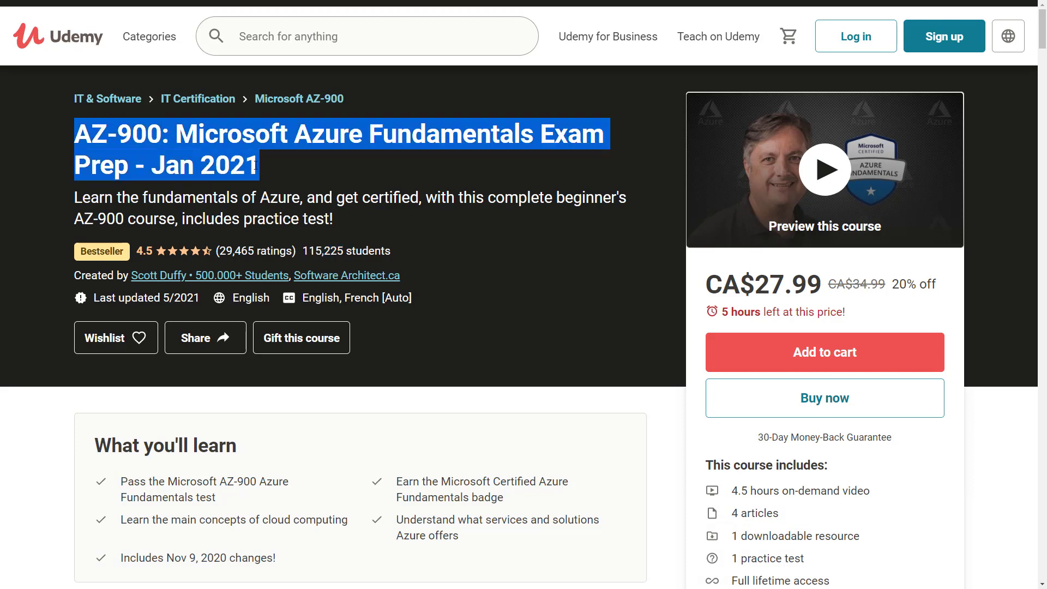
pyautogui.click(119, 141)
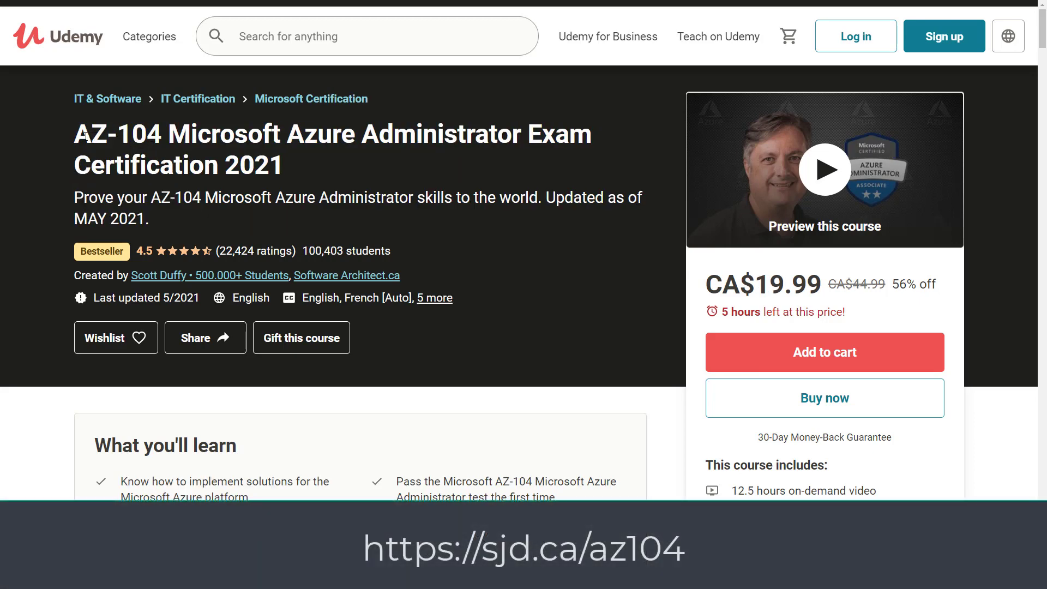
# Step: Examine the title and student count of the AZ-104 Microsoft Azure Administrator course page on Udemy
pyautogui.moveTo(76, 136); pyautogui.dragTo(160, 135)
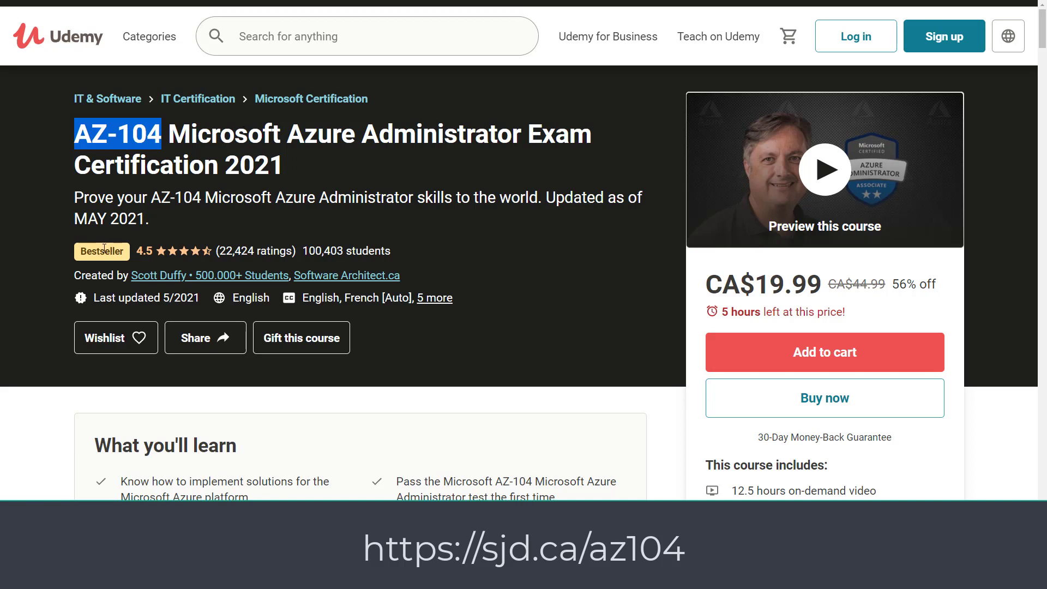
pyautogui.moveTo(303, 250); pyautogui.dragTo(342, 250)
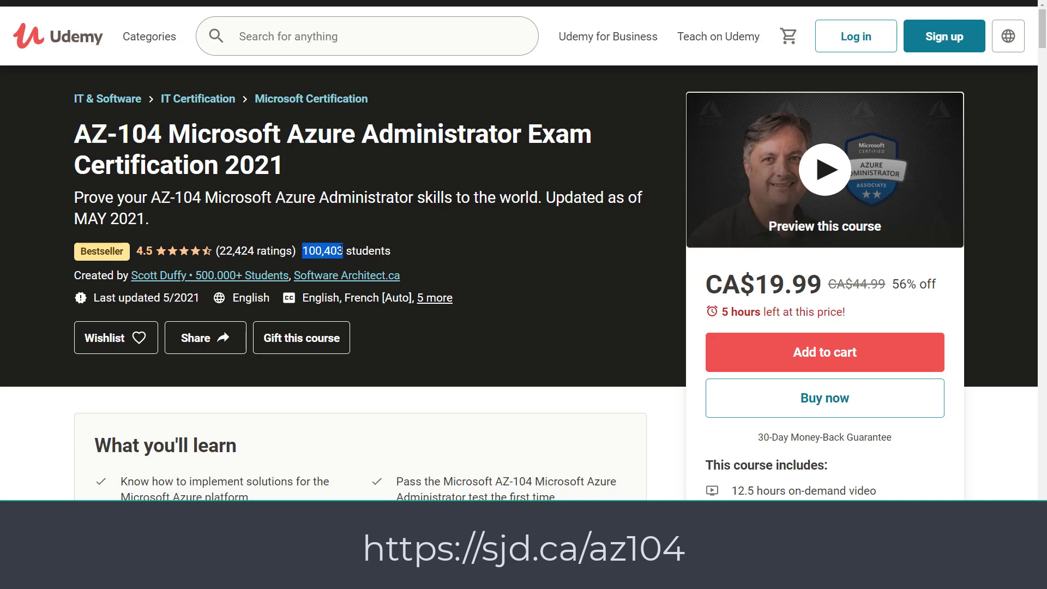
pyautogui.click(416, 189)
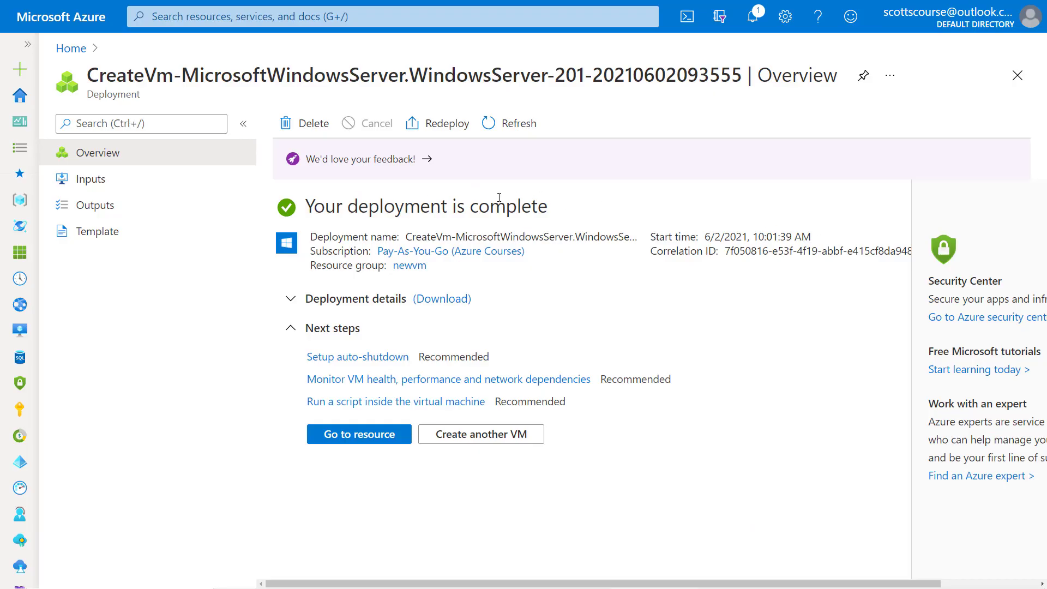
# Step: In the Azure portal, check how long the azsjdnewvm2021 virtual machine took to deploy using its operation details, and collapse the deployment details
pyautogui.click(294, 300)
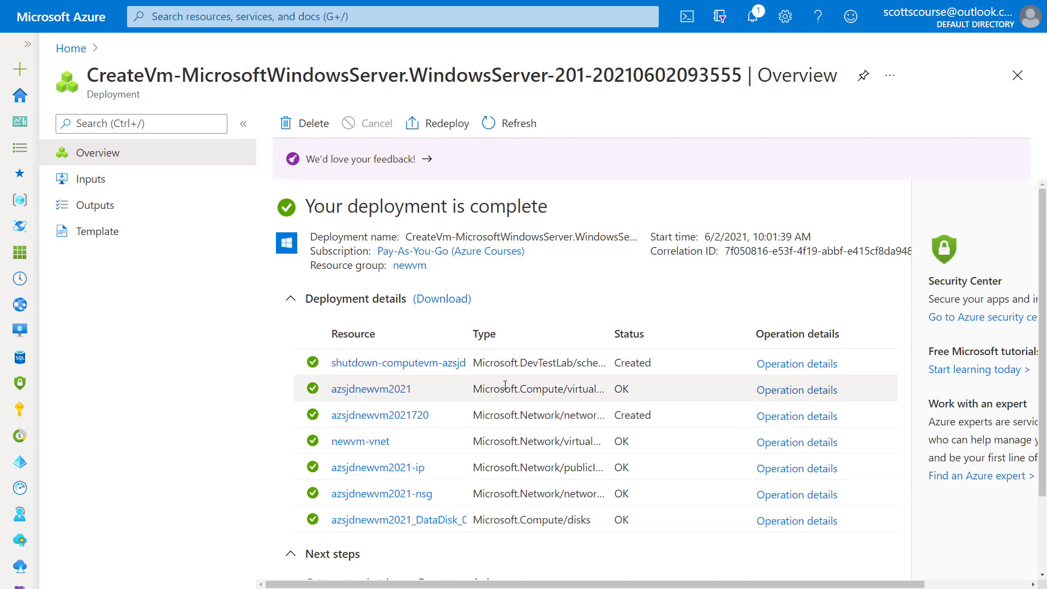
pyautogui.click(777, 390)
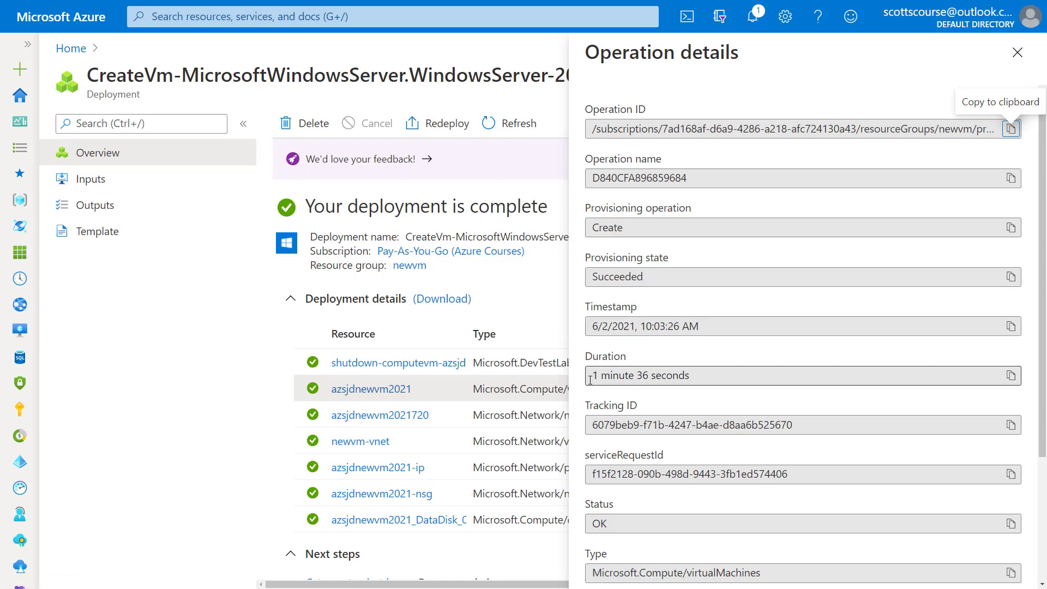
pyautogui.moveTo(593, 377); pyautogui.dragTo(709, 375)
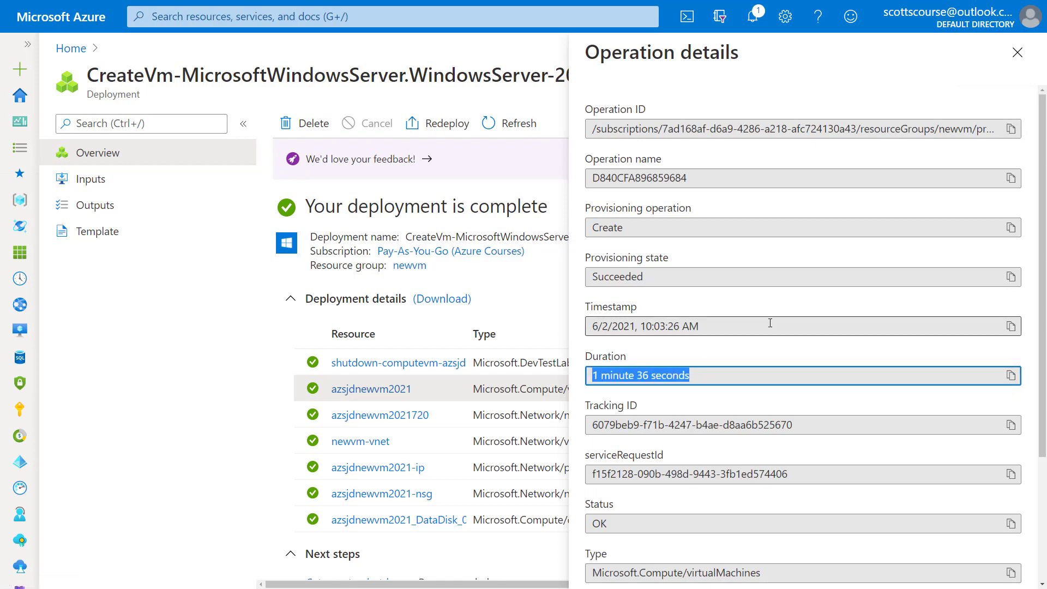
pyautogui.click(1017, 52)
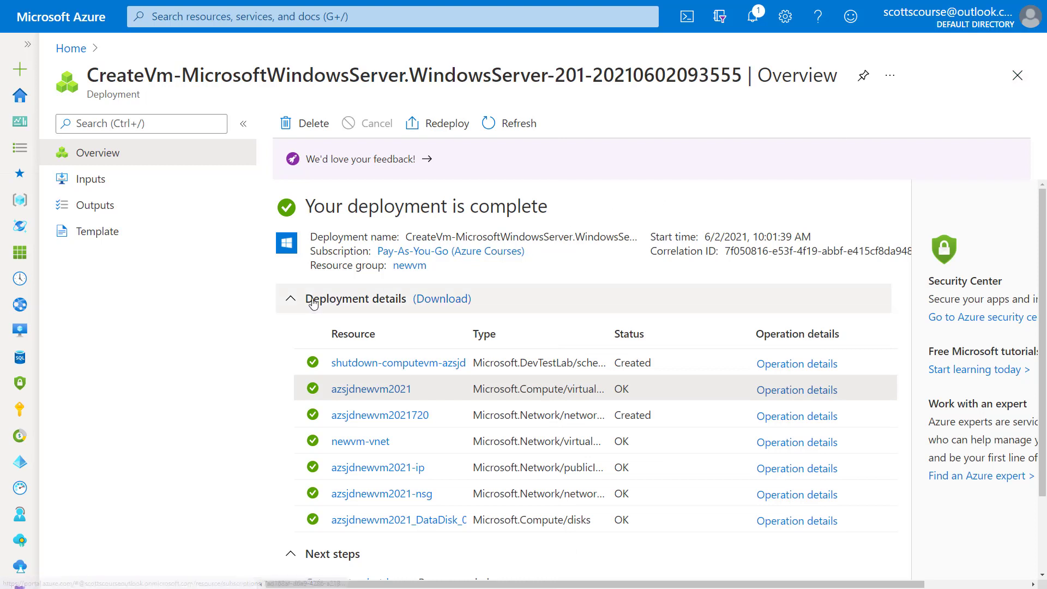
pyautogui.click(291, 301)
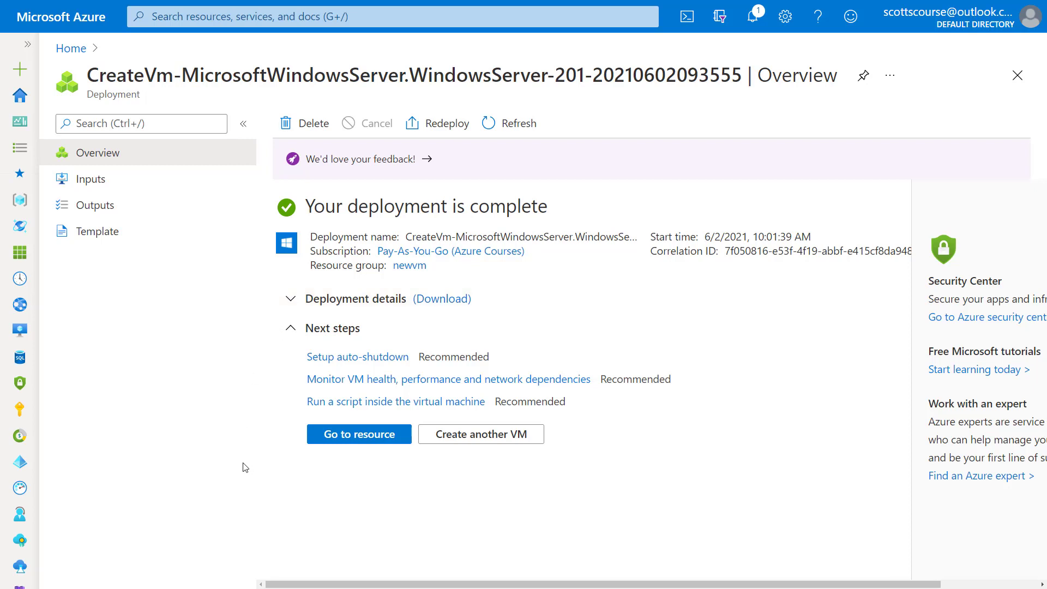
# Step: Open the deployed azsjdnewvm2021 resource, review its size, tags and properties, and copy its public IP address
pyautogui.click(360, 436)
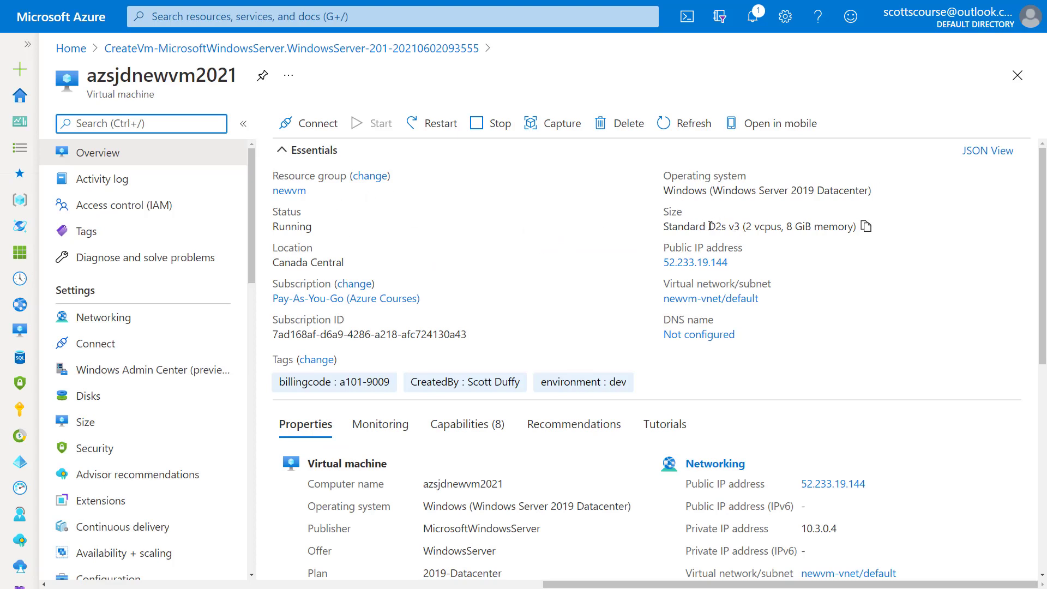
pyautogui.moveTo(708, 227); pyautogui.dragTo(725, 226)
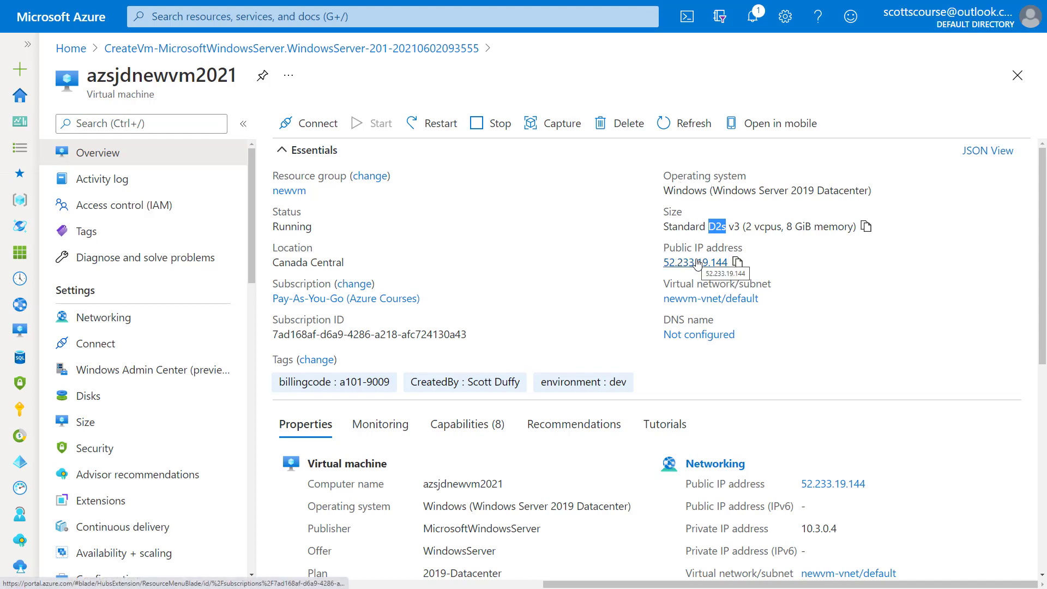
pyautogui.click(739, 263)
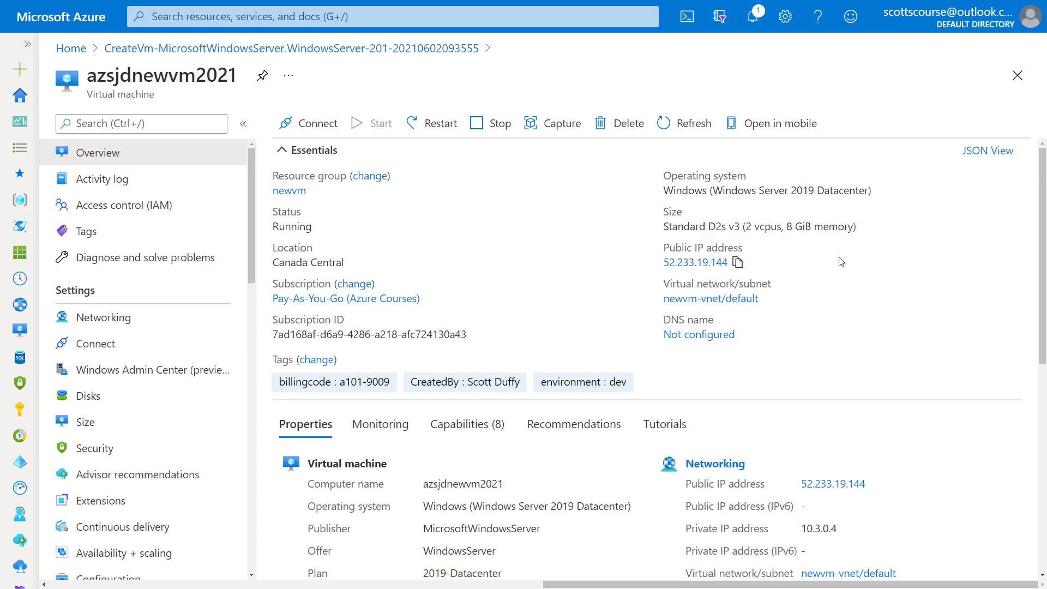
pyautogui.scroll(-1, 541, 332)
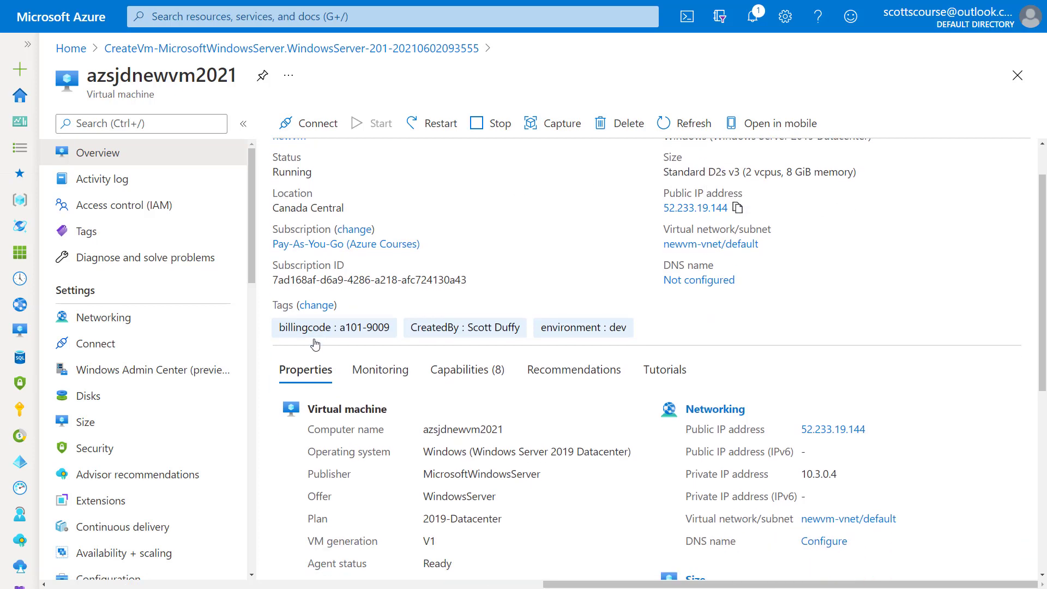
pyautogui.scroll(-4, 490, 334)
pyautogui.scroll(5, 474, 334)
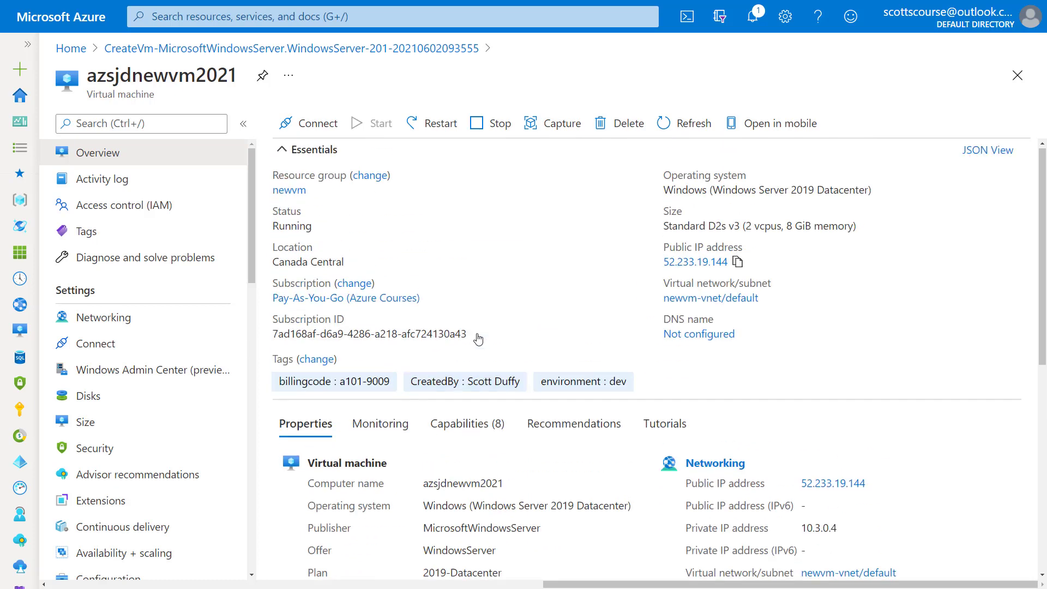
# Step: Look through the settings, operations and monitoring options available for the azsjdnewvm2021 virtual machine
pyautogui.scroll(-6, 128, 316)
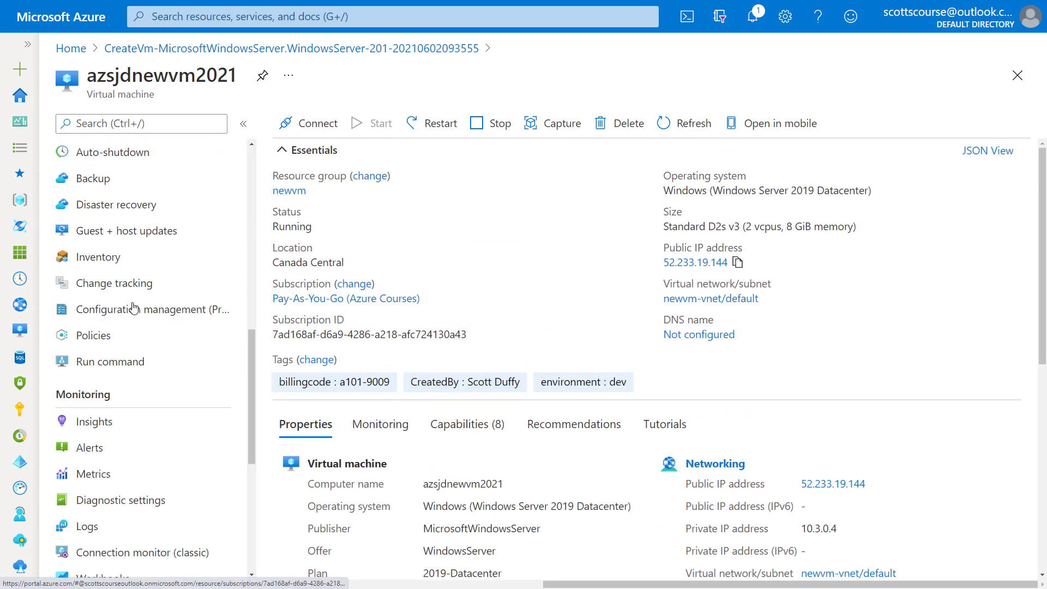
pyautogui.scroll(6, 128, 311)
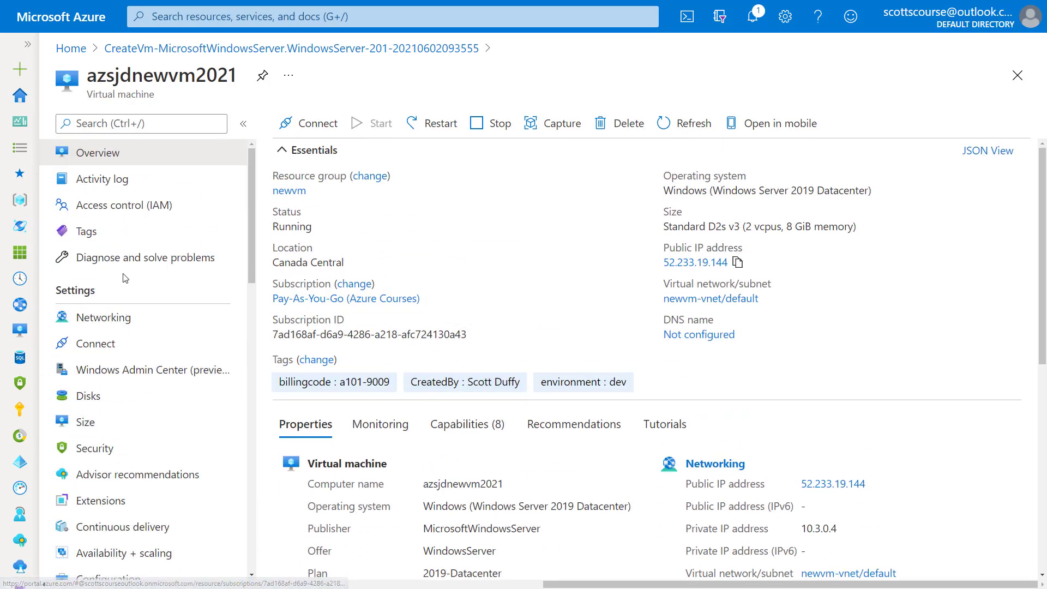
pyautogui.scroll(-4, 124, 277)
pyautogui.scroll(-5, 121, 298)
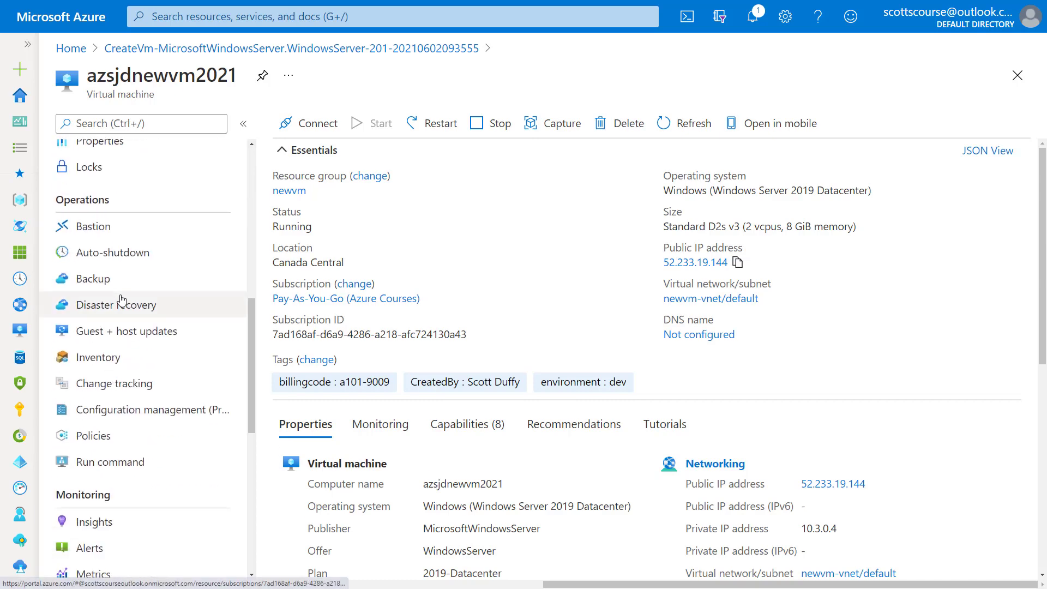
pyautogui.scroll(-4, 121, 301)
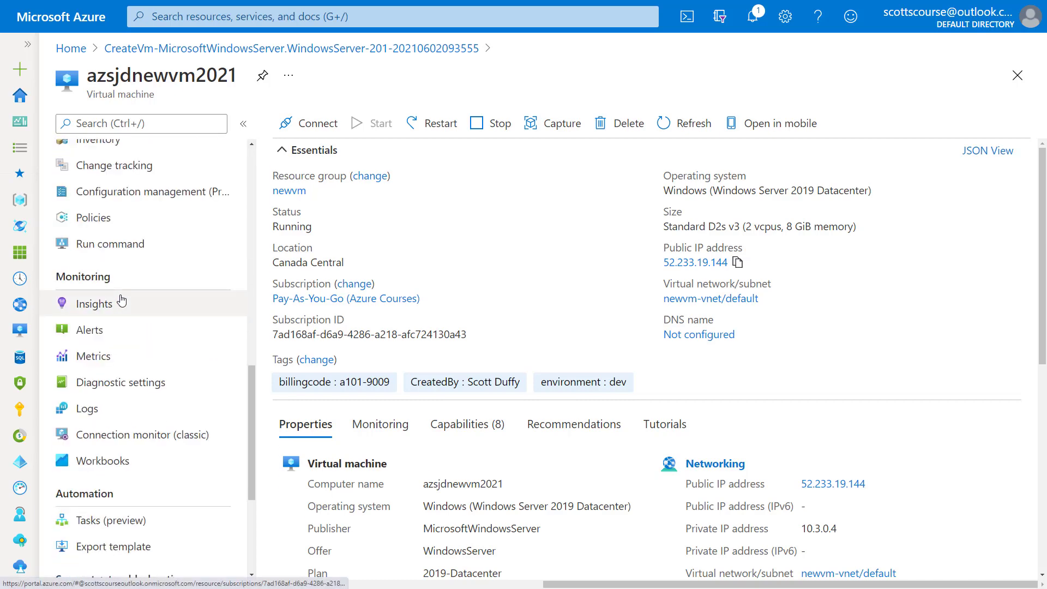
pyautogui.scroll(5, 121, 300)
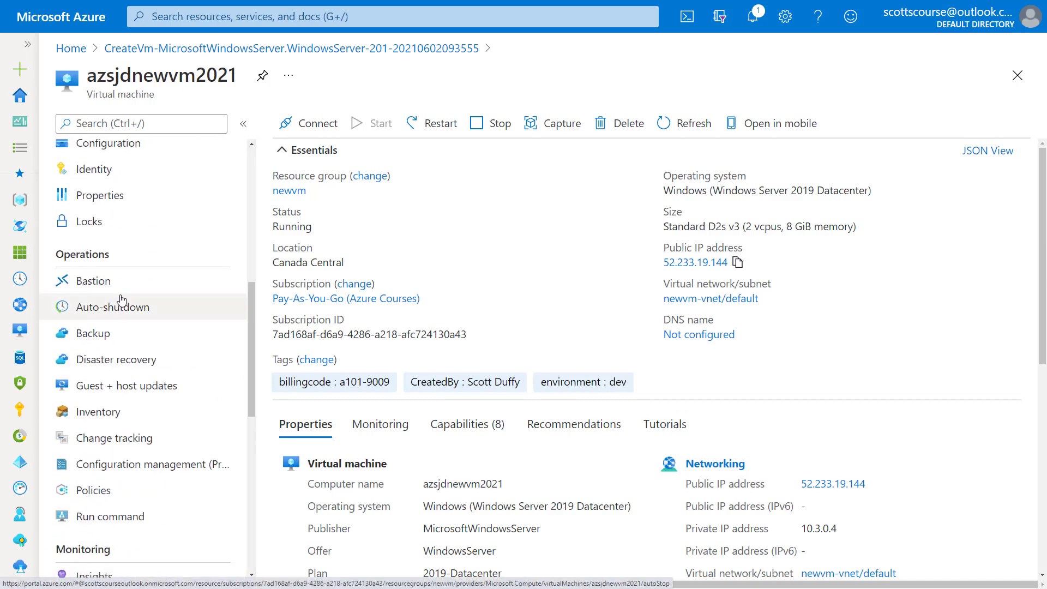
pyautogui.scroll(6, 121, 299)
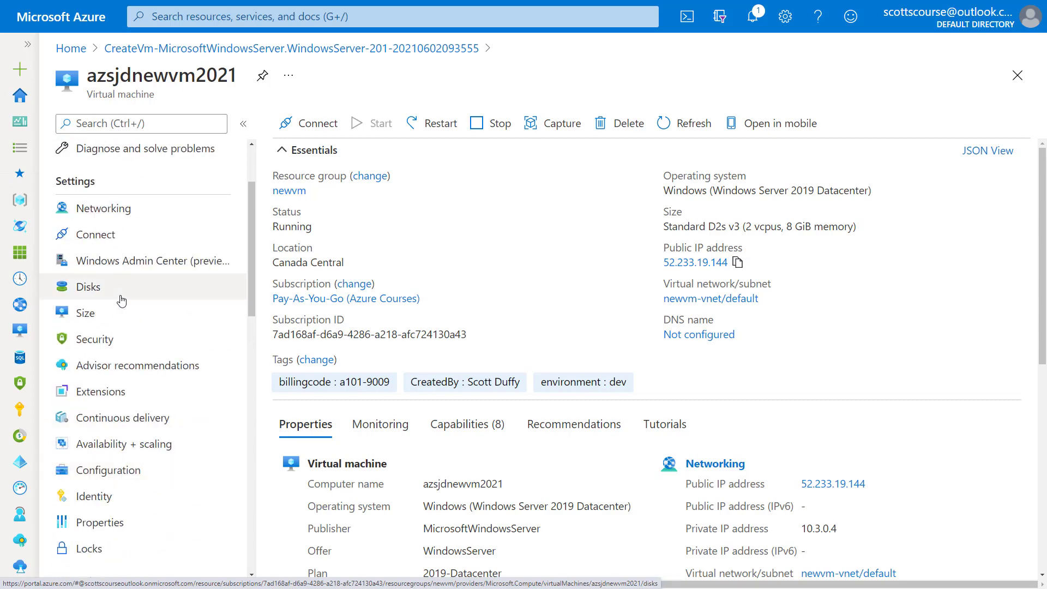
# Step: Check the sizes the virtual machine can be resized to and return to its overview
pyautogui.click(87, 315)
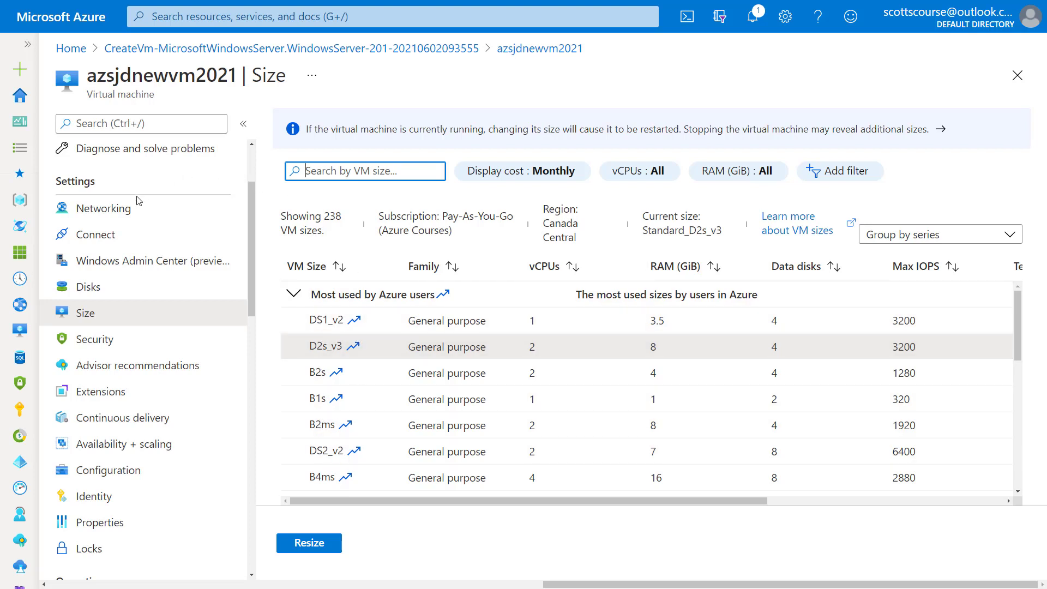
pyautogui.scroll(2, 117, 210)
pyautogui.click(95, 178)
pyautogui.click(111, 157)
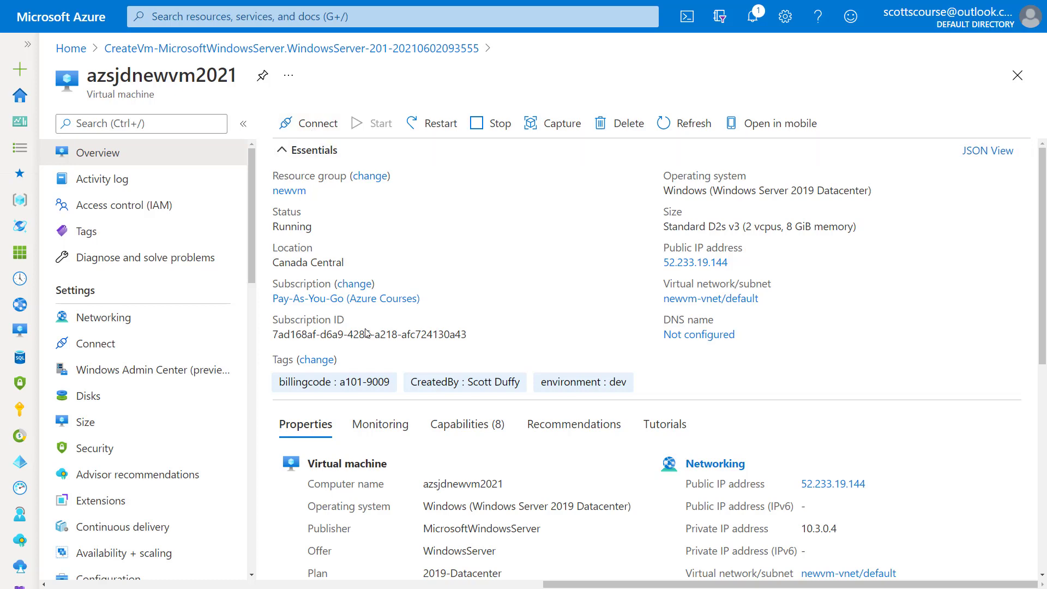
# Step: Examine the virtual machine's key metrics for the last hour, including CPU, network and disk charts
pyautogui.click(380, 424)
pyautogui.scroll(-4, 747, 221)
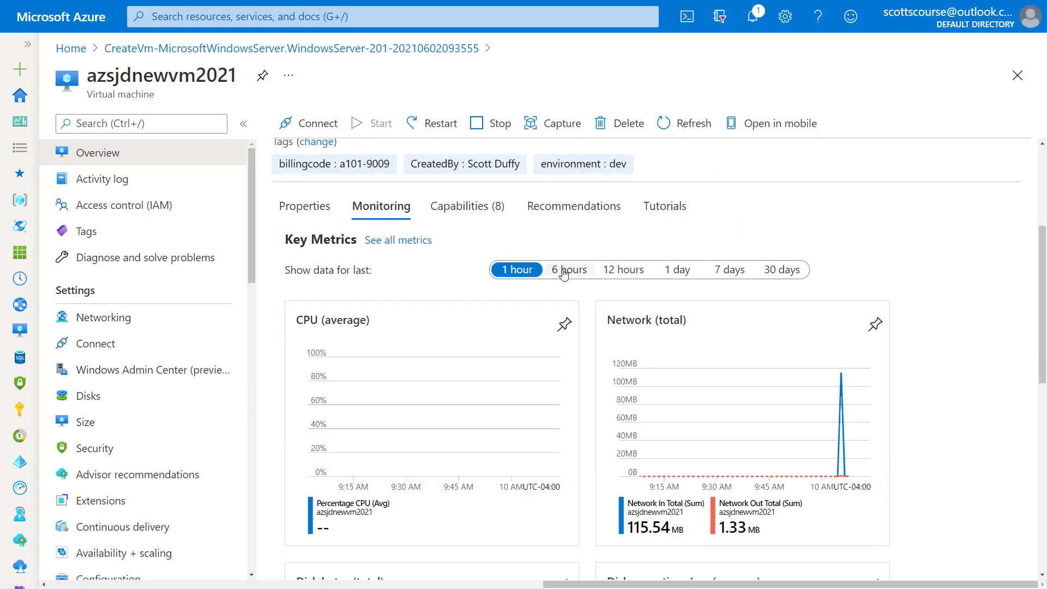
pyautogui.moveTo(839, 396)
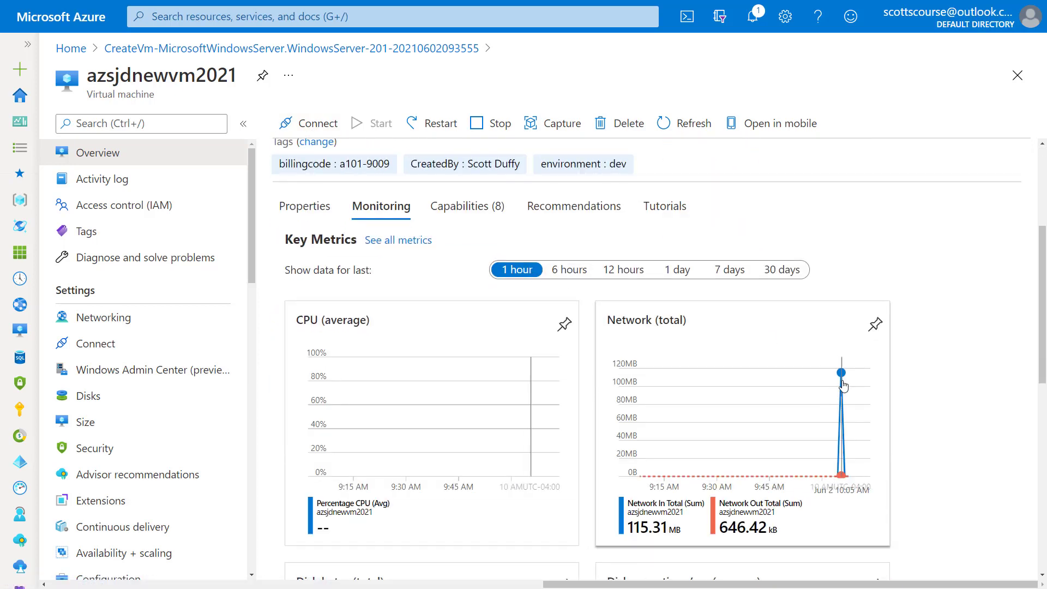
pyautogui.scroll(-3, 516, 374)
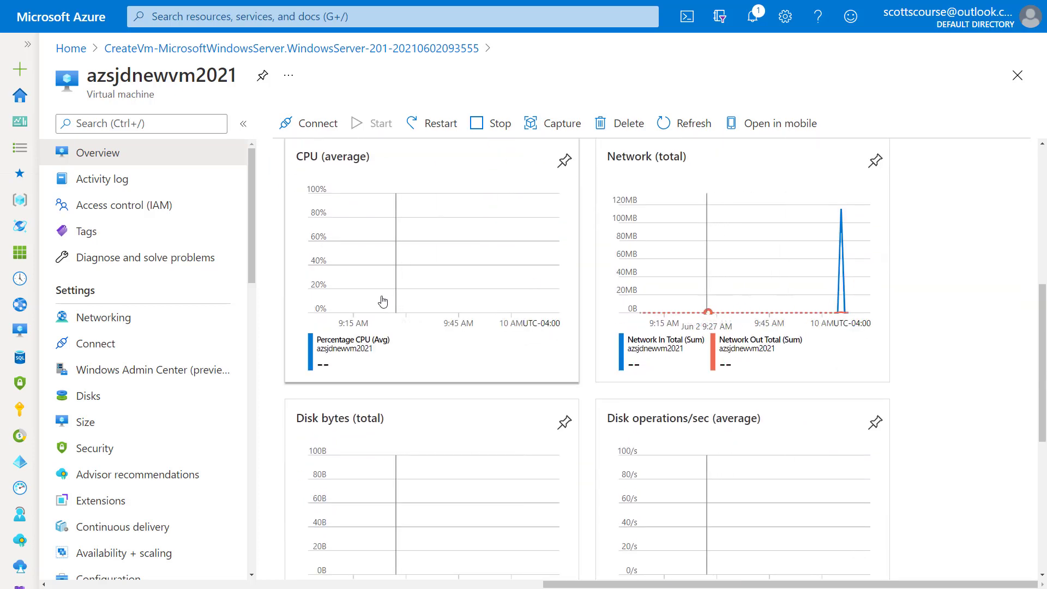
pyautogui.scroll(3, 598, 302)
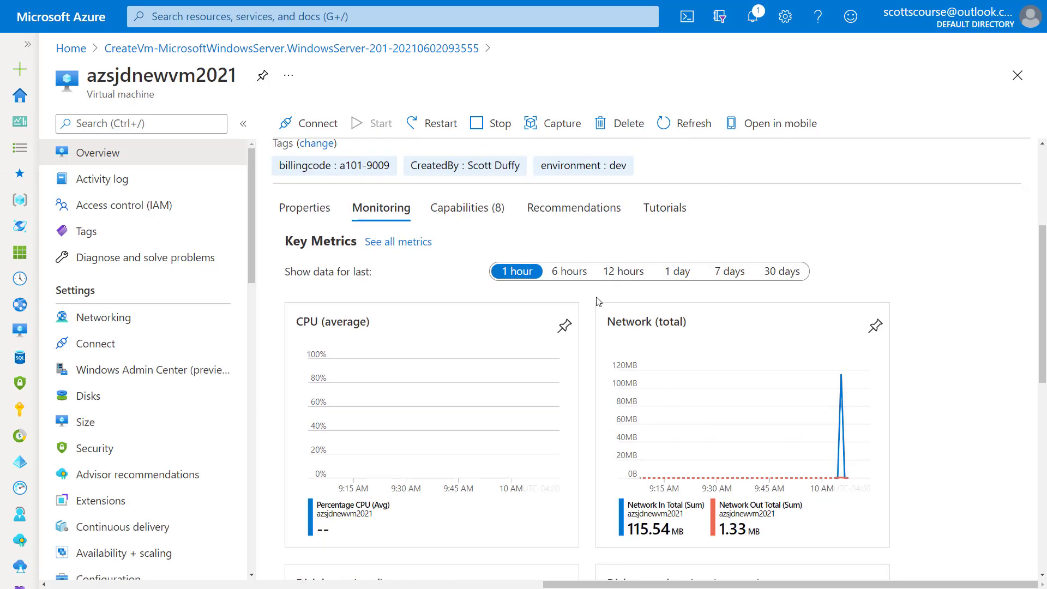
pyautogui.scroll(4, 598, 302)
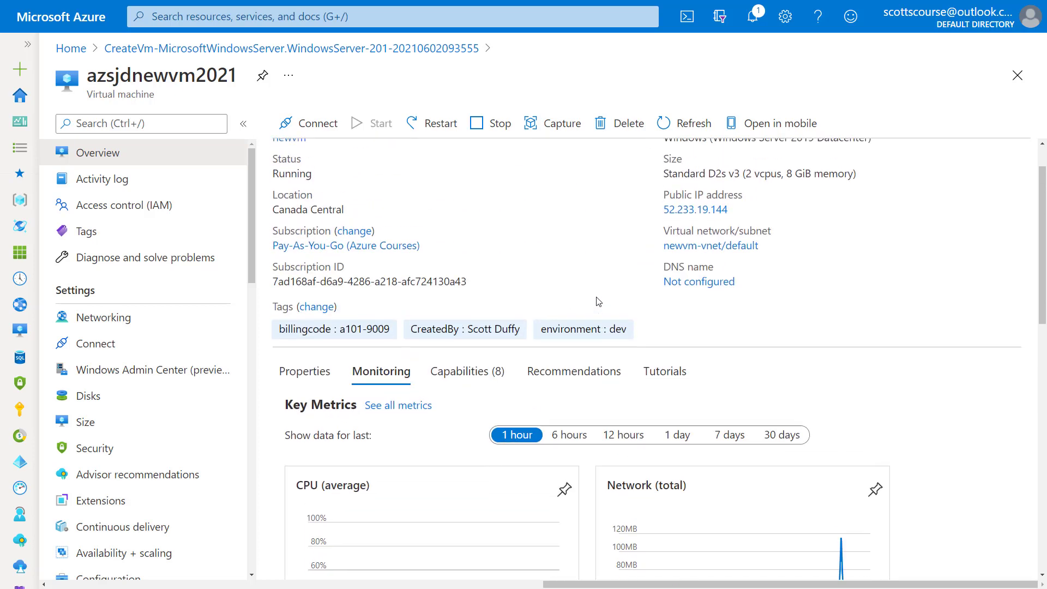
# Step: Download the RDP file for the public IP address on port 3389, open it and accept connecting to the unknown publisher
pyautogui.click(308, 125)
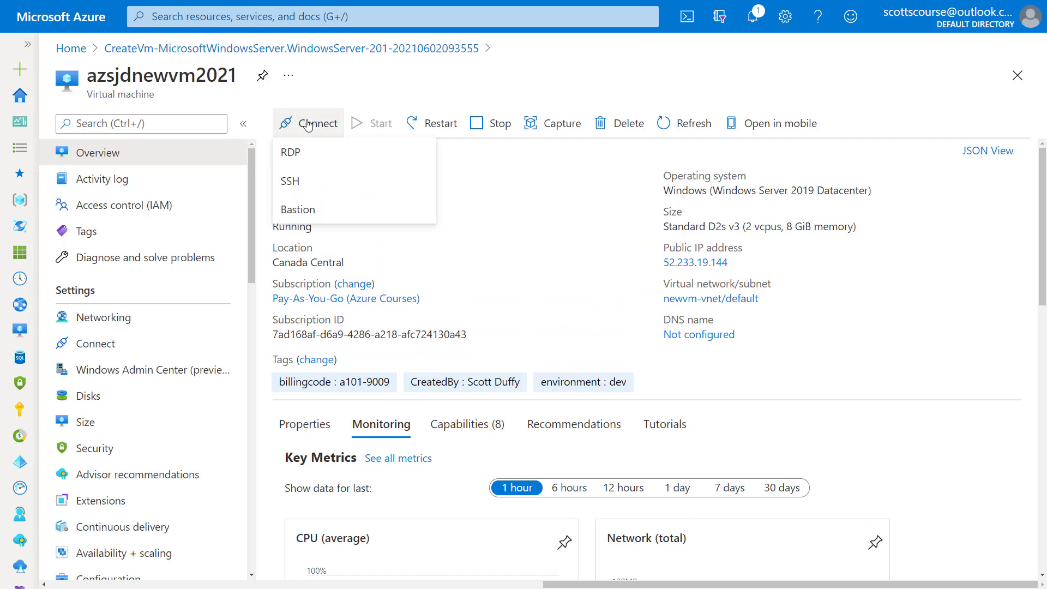
pyautogui.click(297, 155)
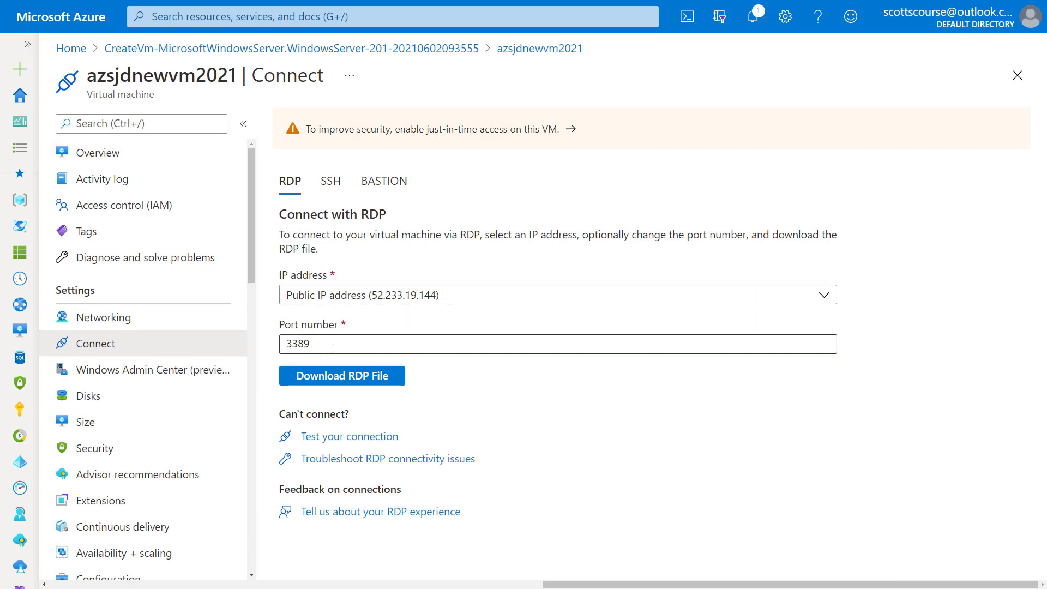
pyautogui.click(349, 380)
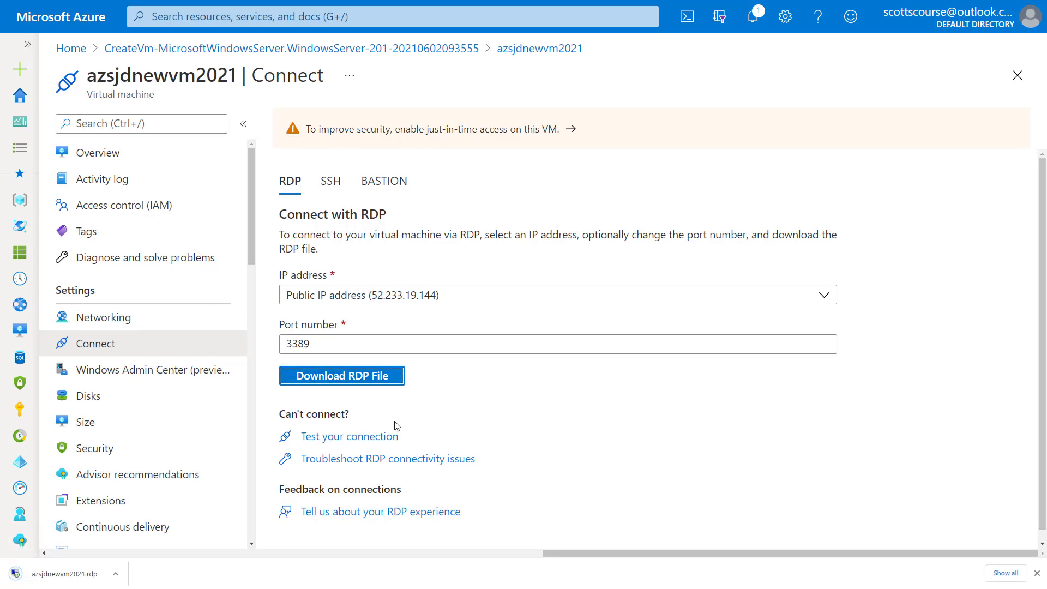
pyautogui.click(64, 572)
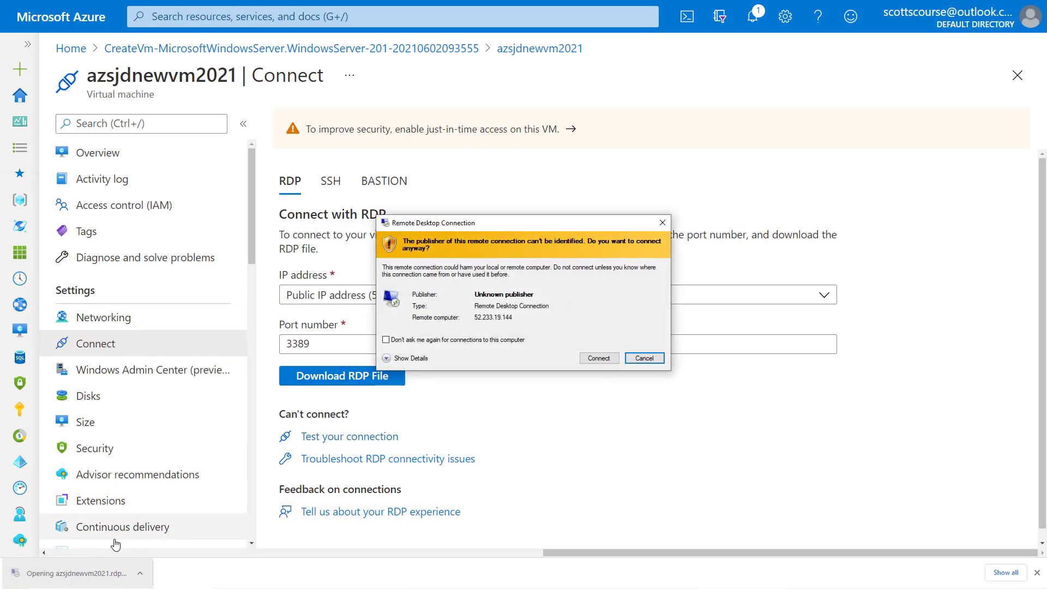
pyautogui.click(595, 360)
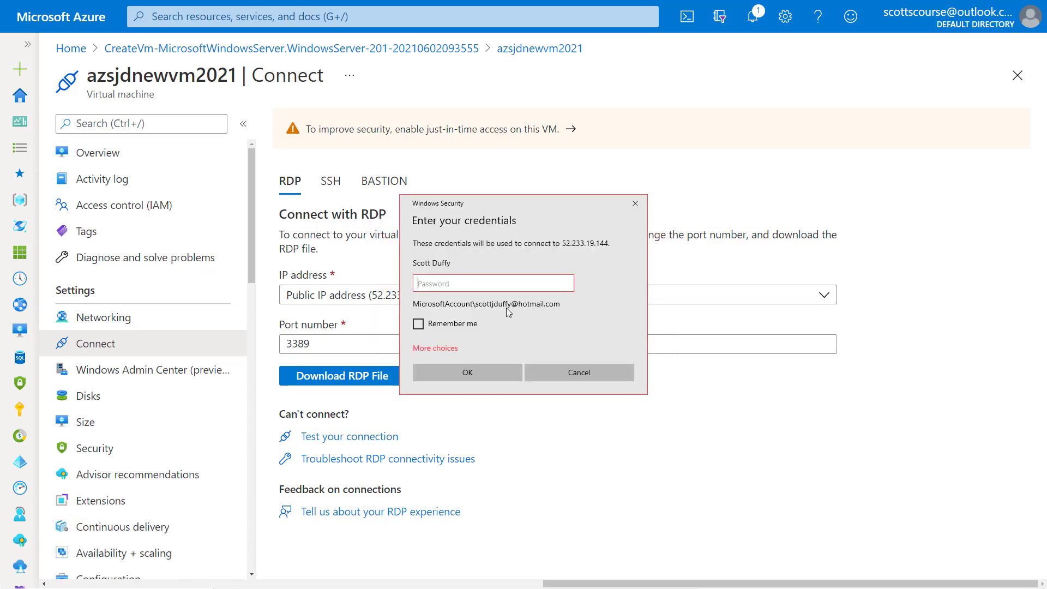
# Step: Sign in to the remote desktop with a different account, entering the user name azsjdtestuser and the account password
pyautogui.click(437, 349)
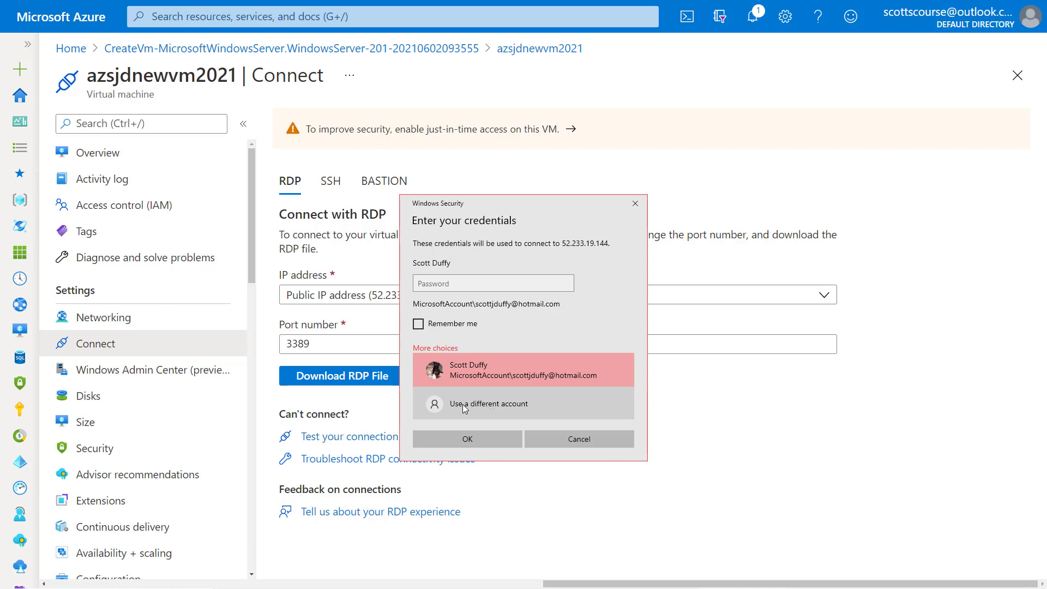
pyautogui.click(501, 402)
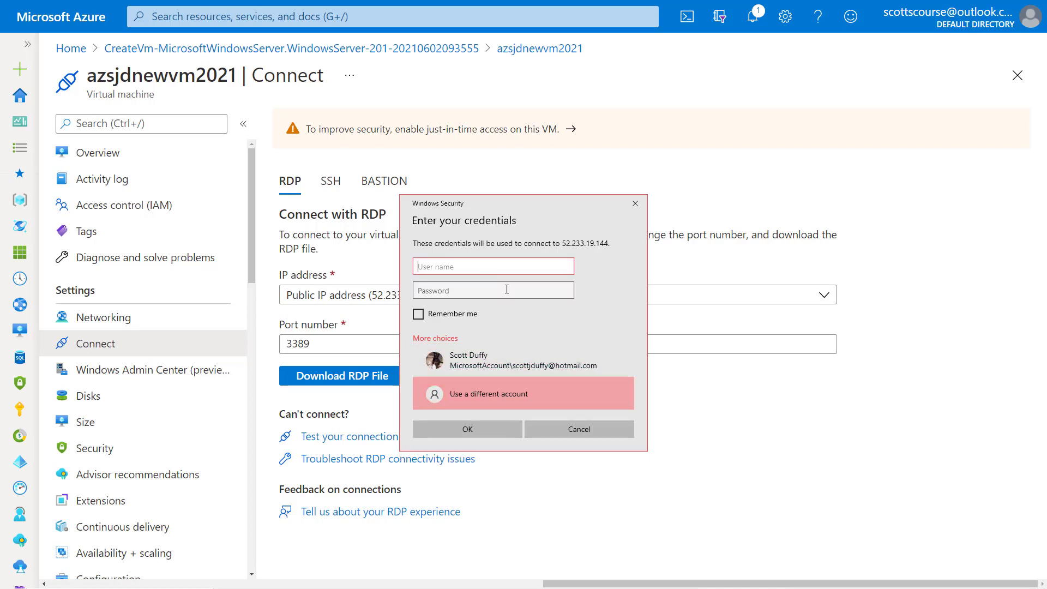
pyautogui.write('azsjdtestuser')
pyautogui.click(506, 289)
pyautogui.write('•••••••')
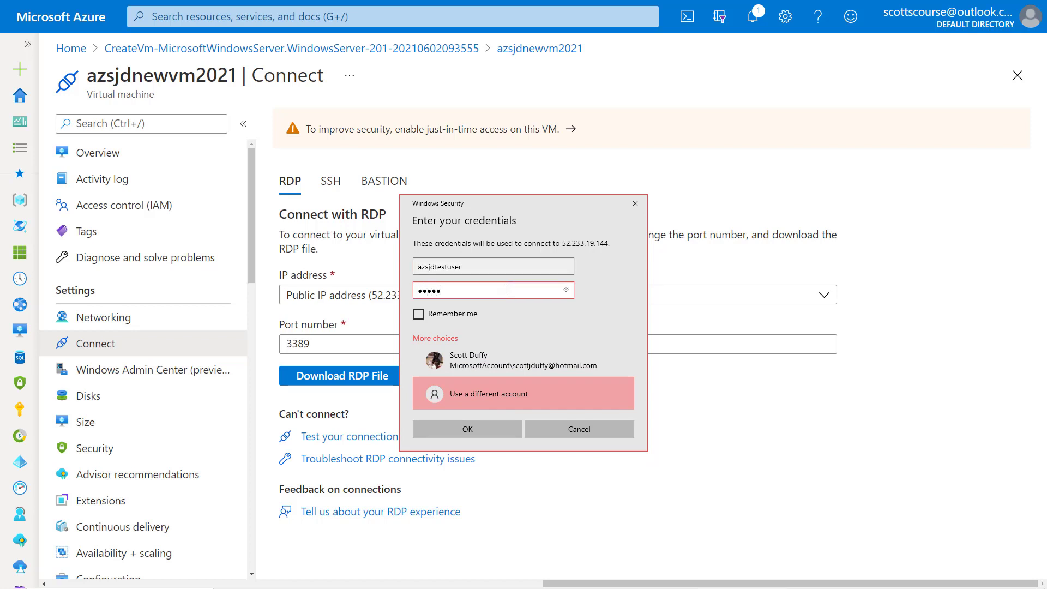
pyautogui.write('•••••')
pyautogui.click(467, 429)
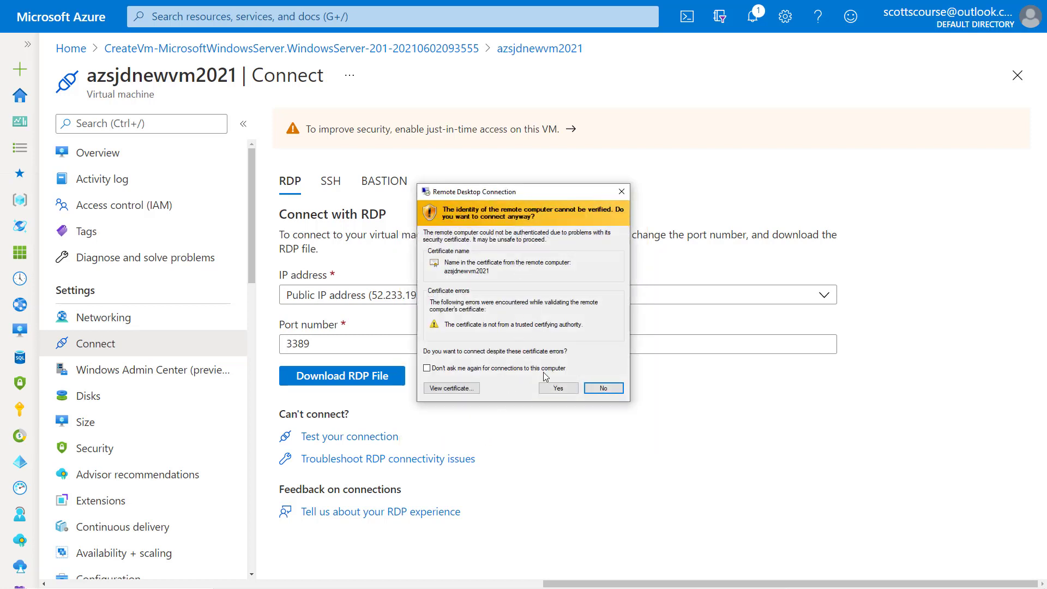
# Step: Connect despite the certificate error and clear the server's startup prompts, declining network discovery
pyautogui.click(552, 392)
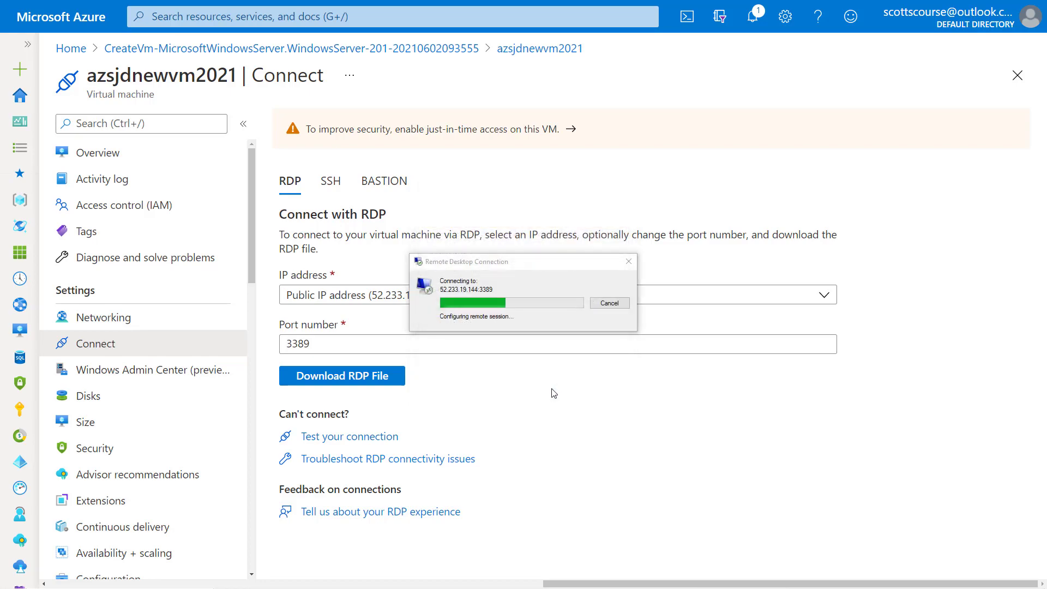
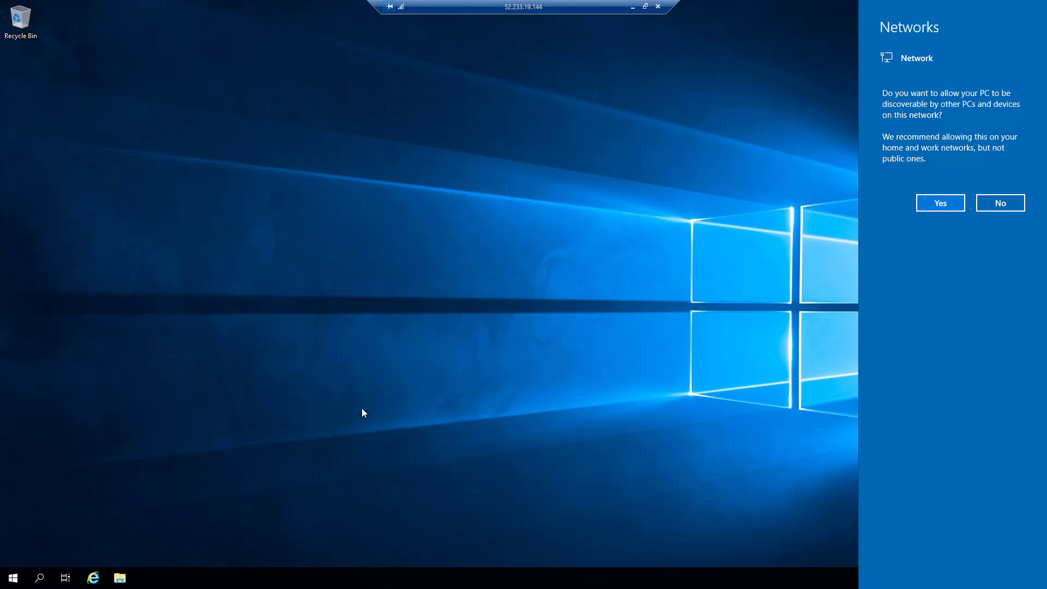
pyautogui.click(1000, 202)
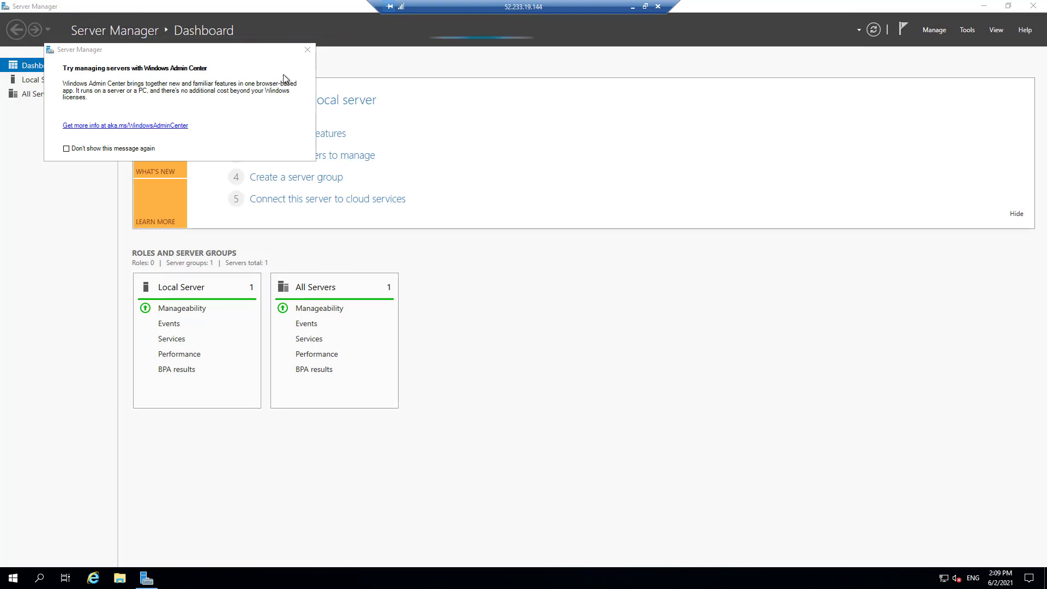
pyautogui.click(308, 50)
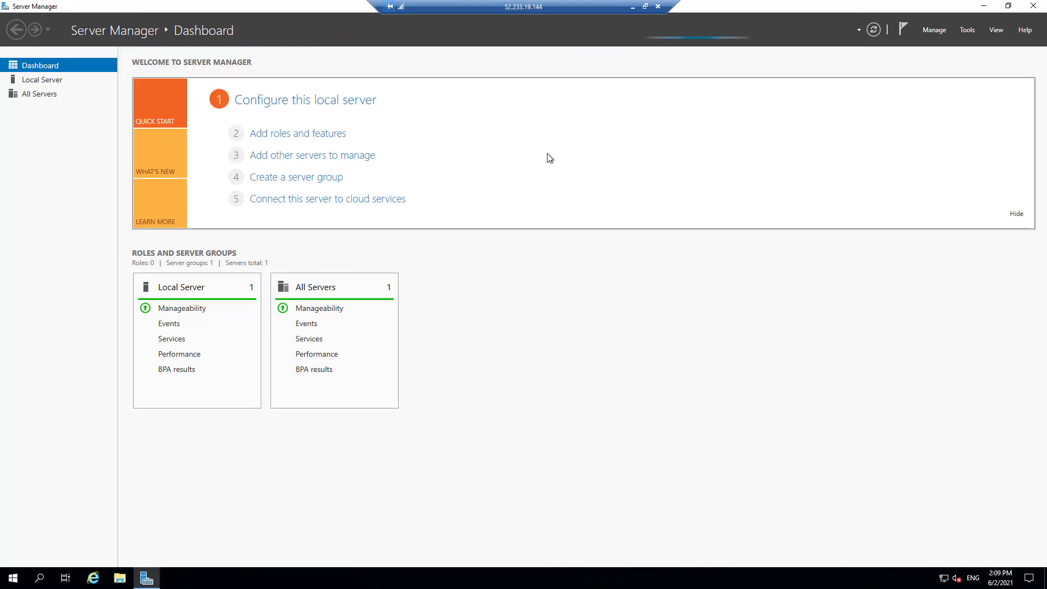
pyautogui.click(275, 139)
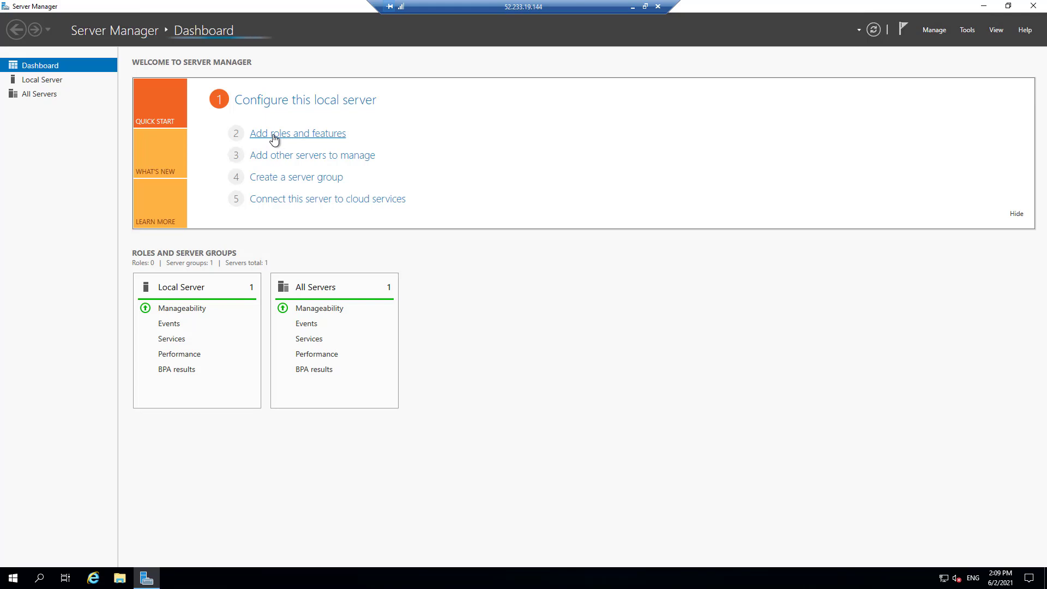
pyautogui.click(274, 138)
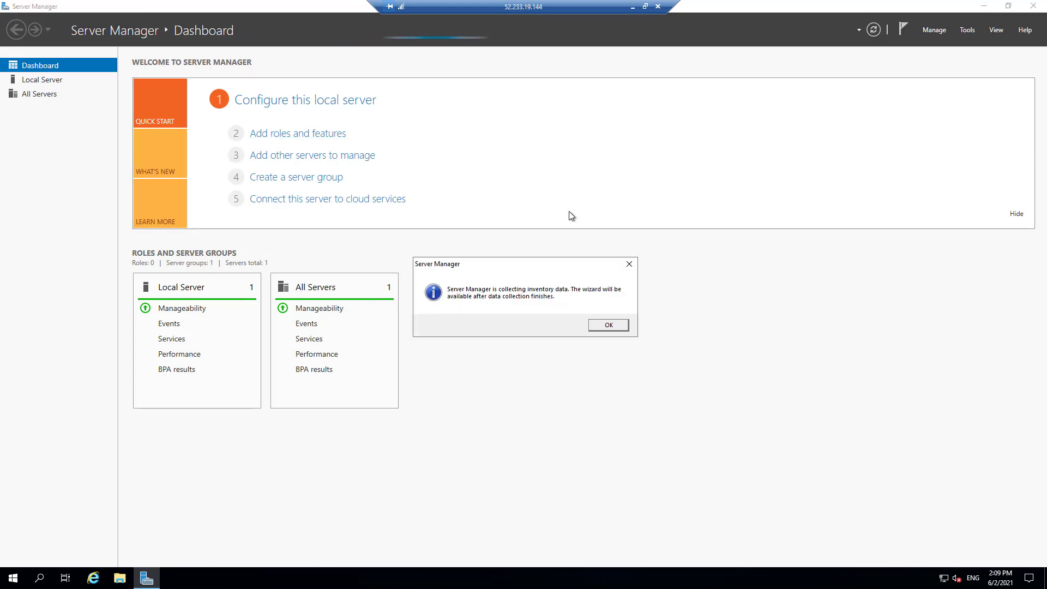
pyautogui.click(604, 326)
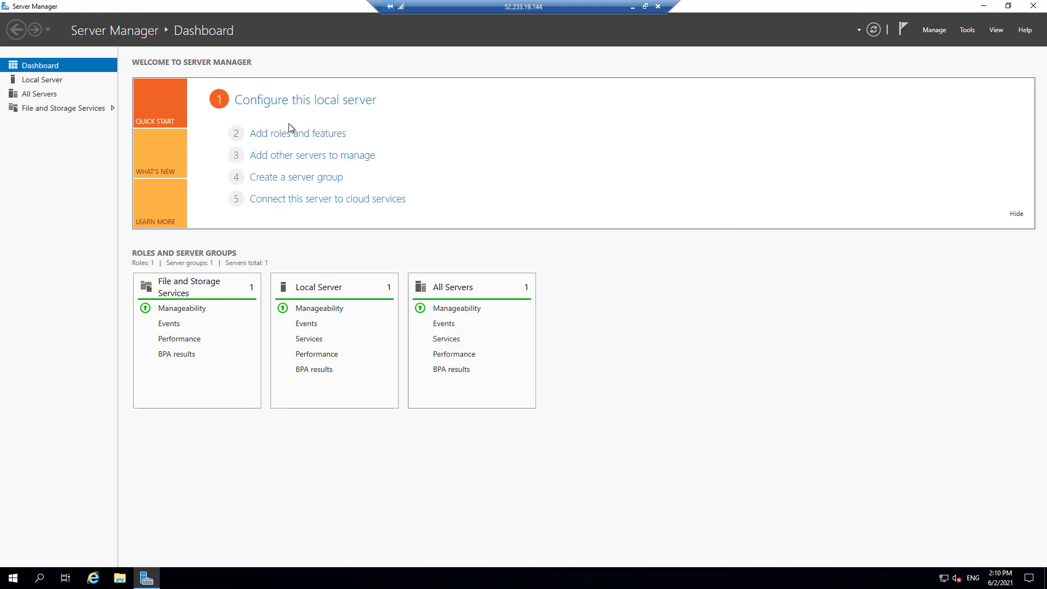
# Step: Start adding roles and features with a role-based installation on the server azsjdnewvm2021 from the server pool
pyautogui.click(303, 136)
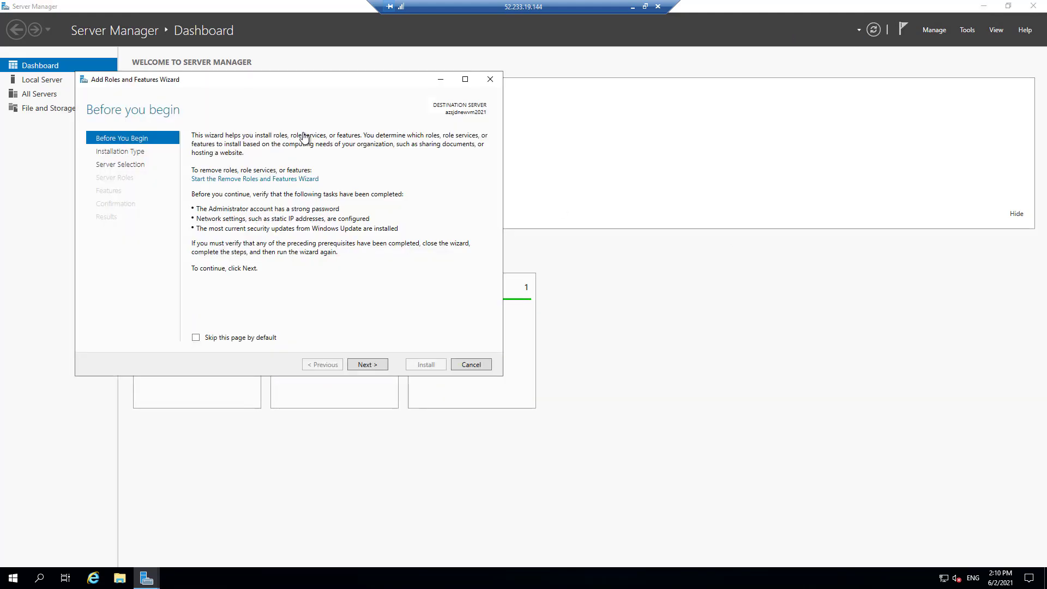
pyautogui.click(366, 363)
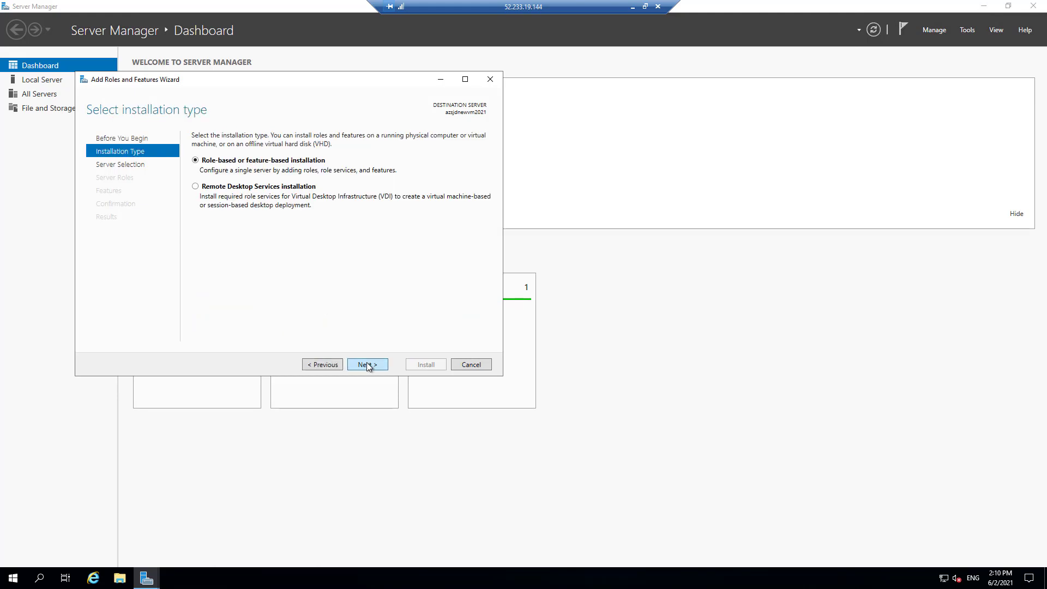
pyautogui.click(367, 364)
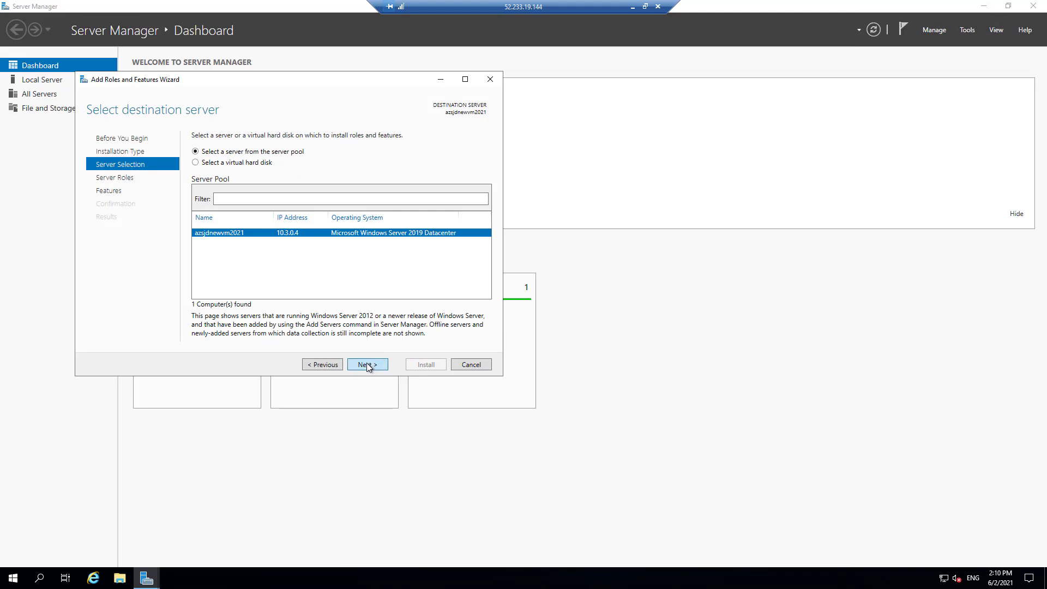
pyautogui.click(366, 362)
# Step: Select the Web Server (IIS) role with its management tools and continue to the feature selection
pyautogui.scroll(-1, 267, 239)
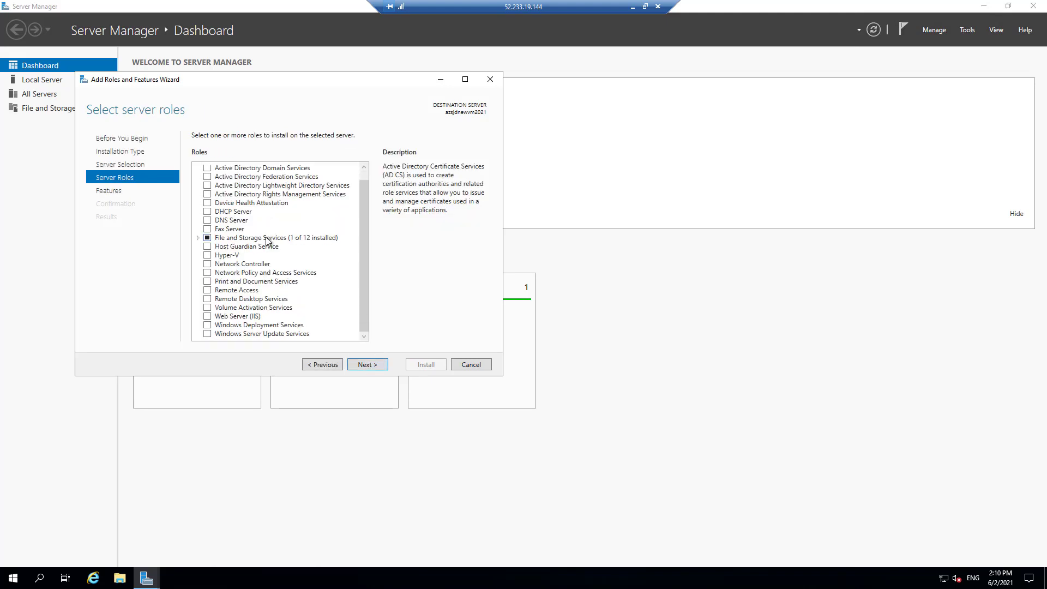
pyautogui.click(218, 317)
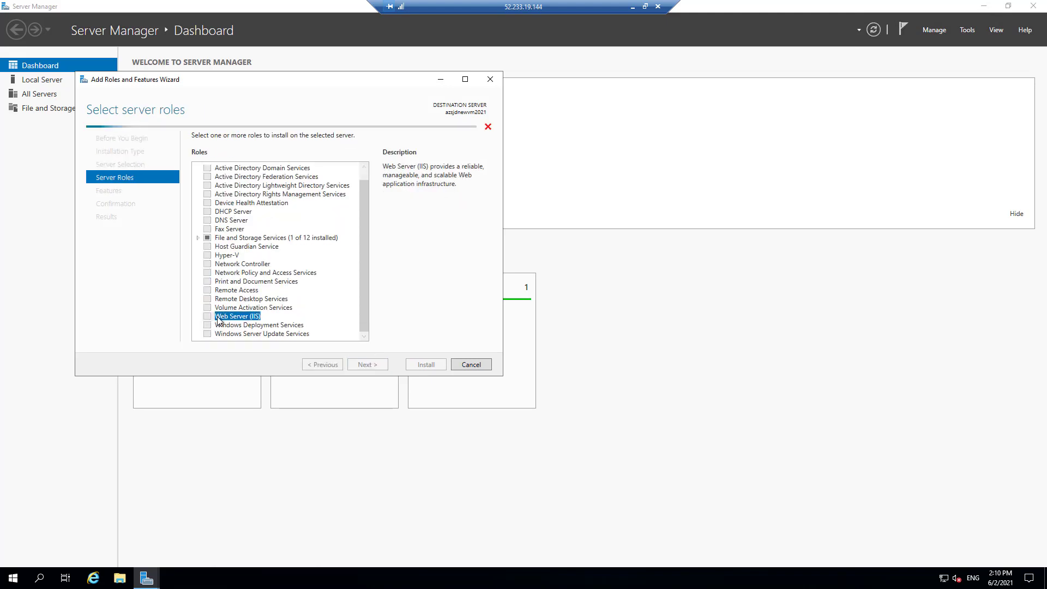
pyautogui.click(207, 316)
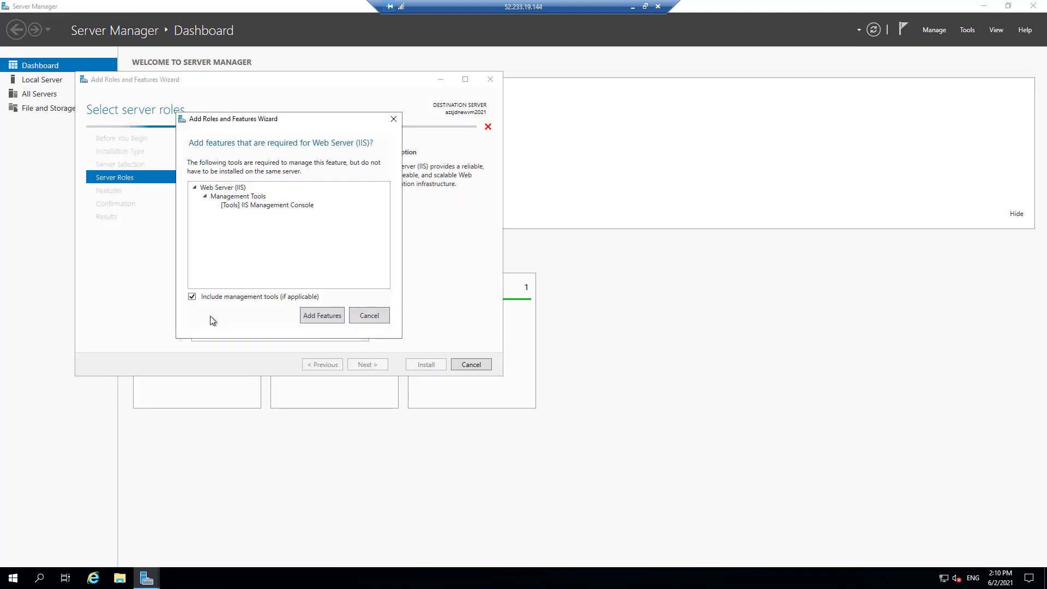
pyautogui.click(318, 316)
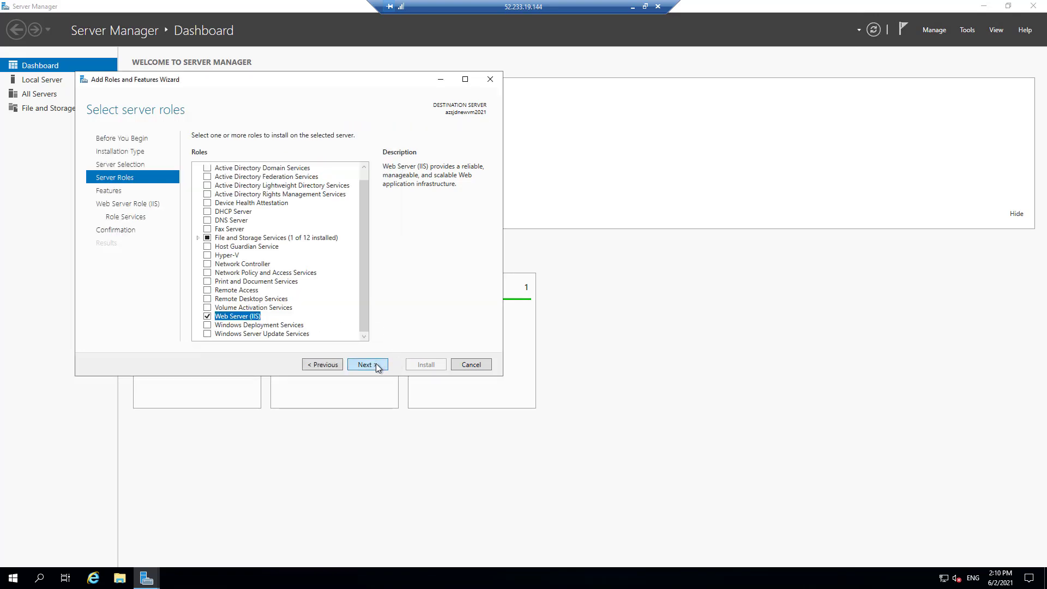
pyautogui.click(366, 365)
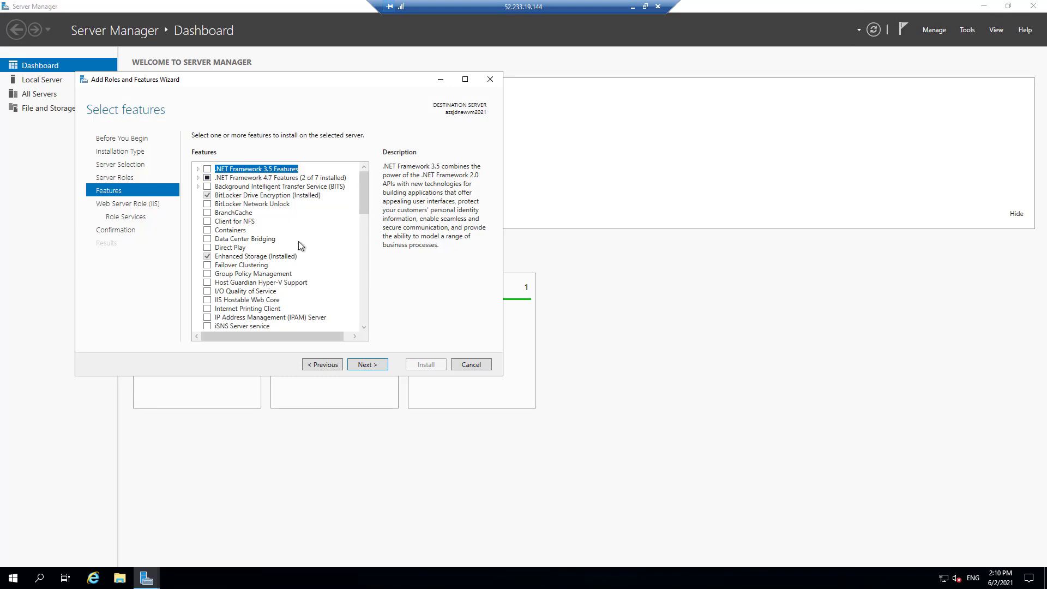
# Step: Examine the list of additional features that can be installed on the server
pyautogui.scroll(-4, 299, 241)
pyautogui.scroll(-7, 238, 258)
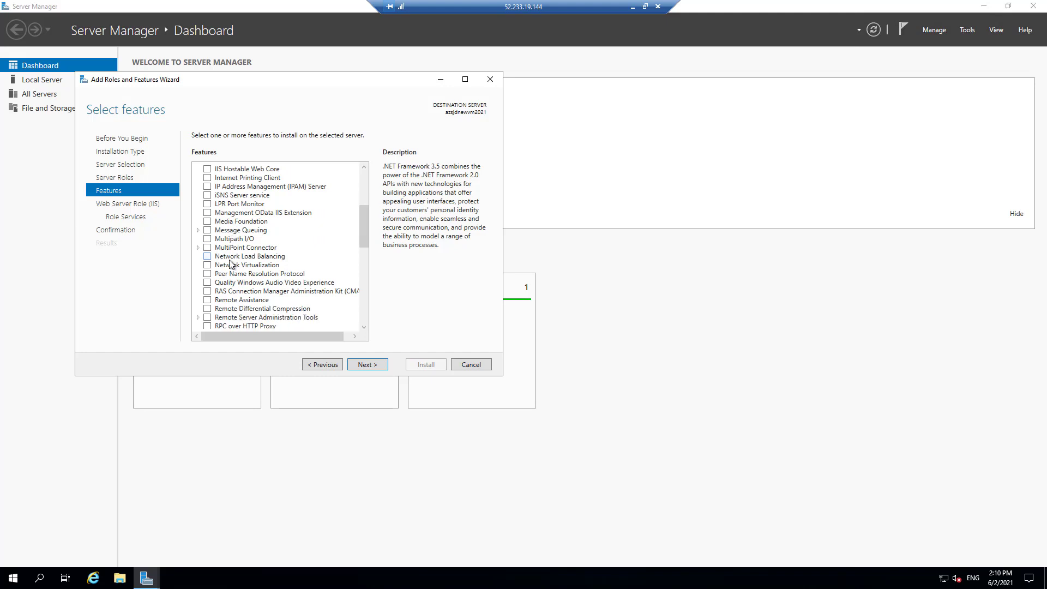
pyautogui.scroll(3, 254, 241)
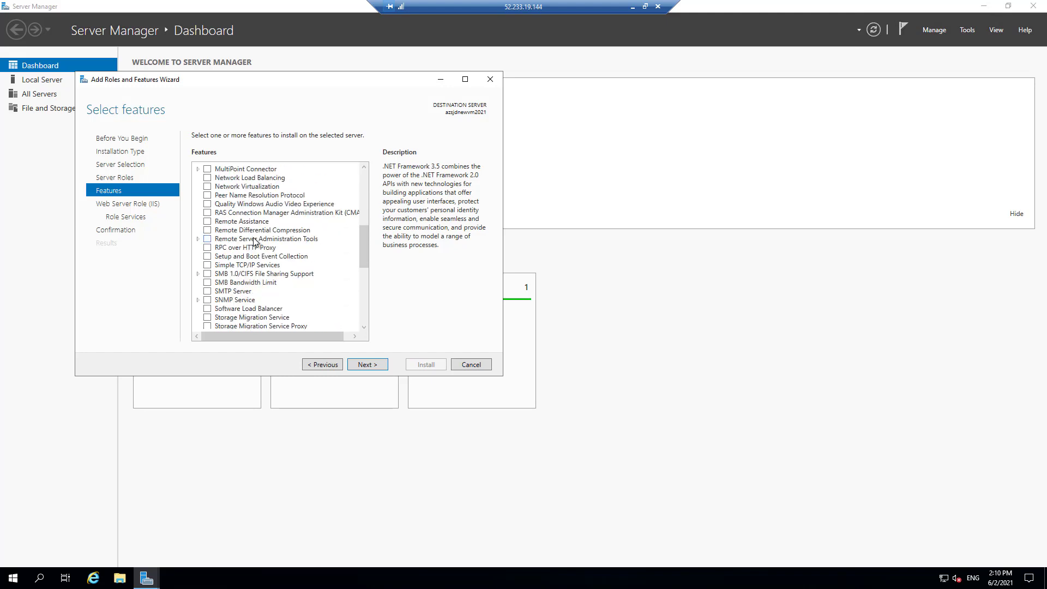
pyautogui.scroll(-3, 245, 232)
pyautogui.scroll(-2, 238, 220)
pyautogui.scroll(-2, 238, 219)
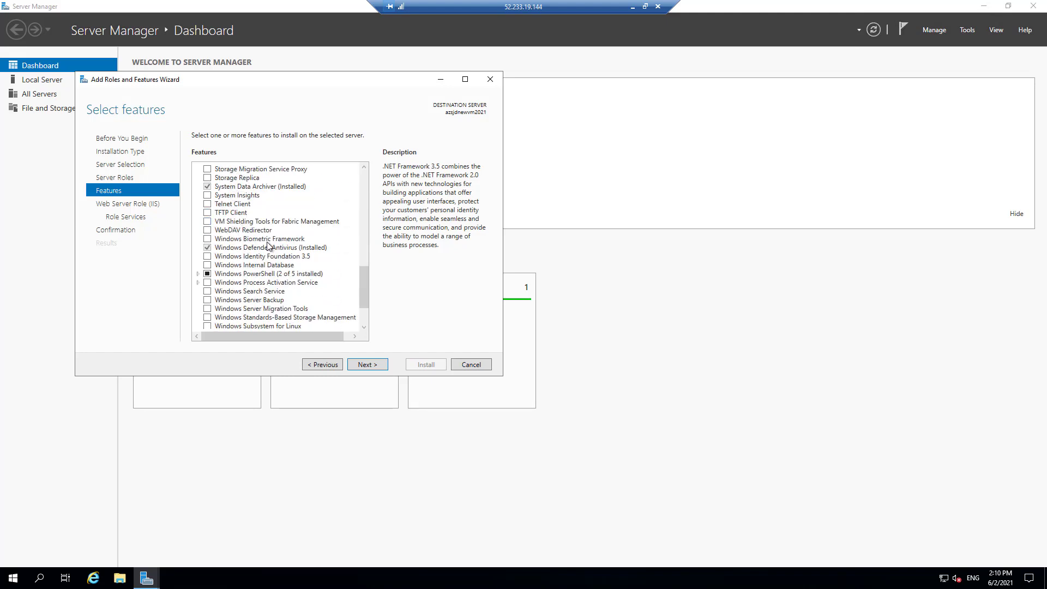
pyautogui.scroll(9, 262, 276)
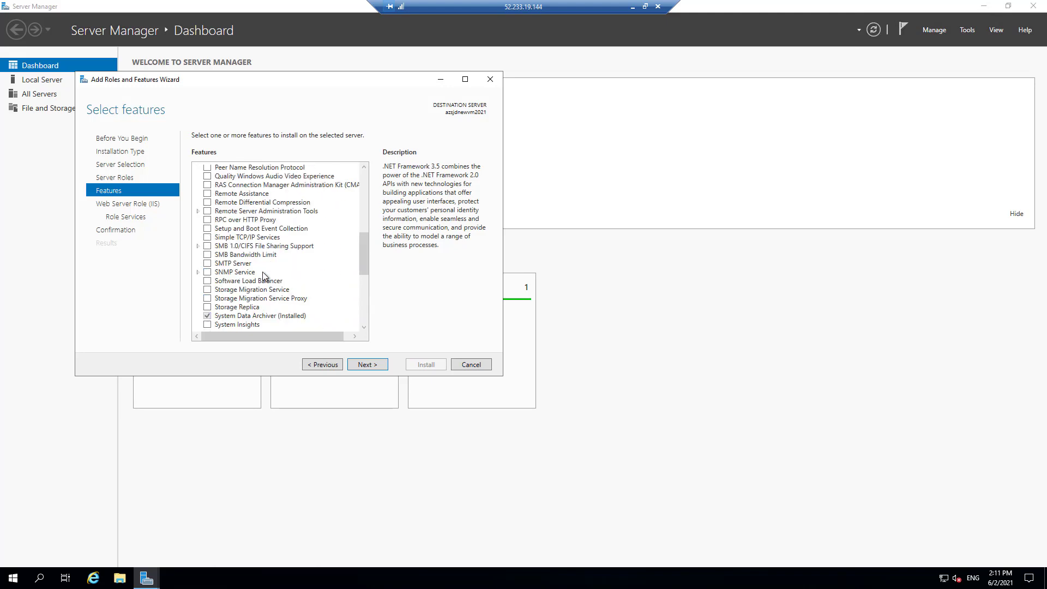
pyautogui.scroll(2, 264, 275)
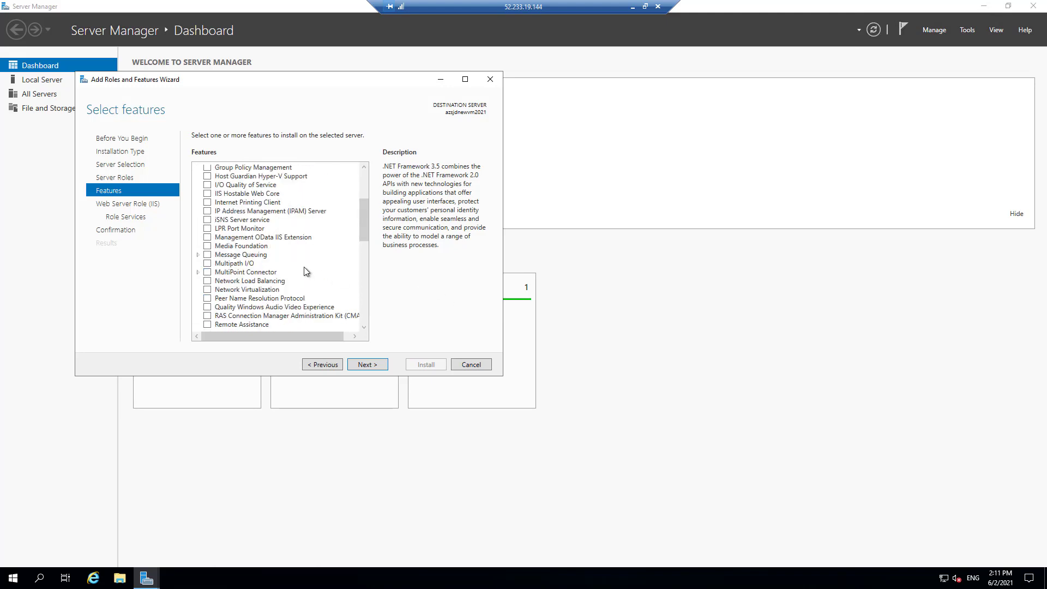
pyautogui.scroll(1, 304, 269)
# Step: Keep the default features and Web Server (IIS) role services and install the role
pyautogui.click(366, 364)
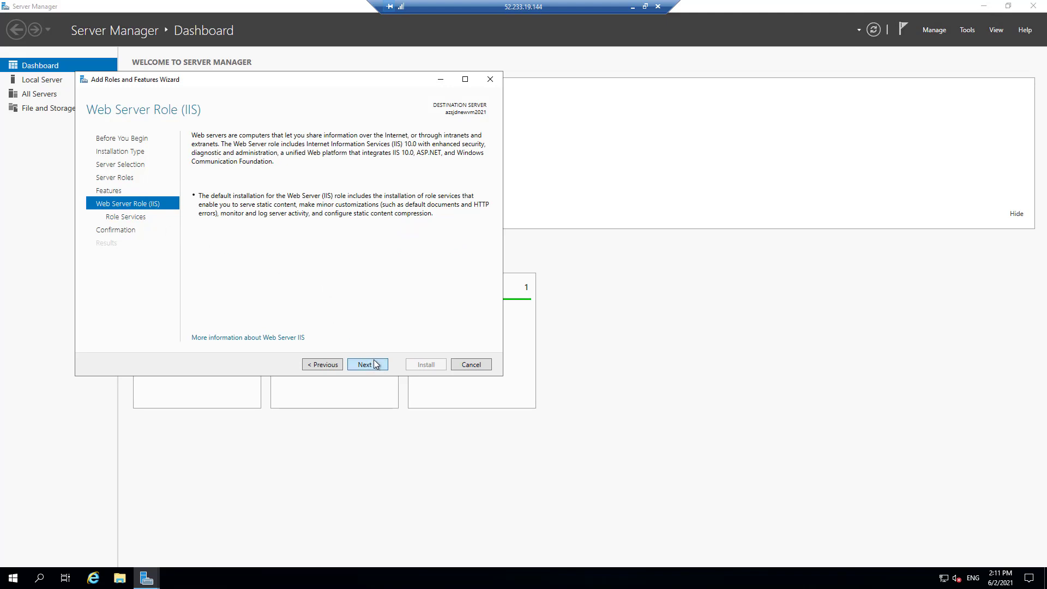
pyautogui.click(375, 364)
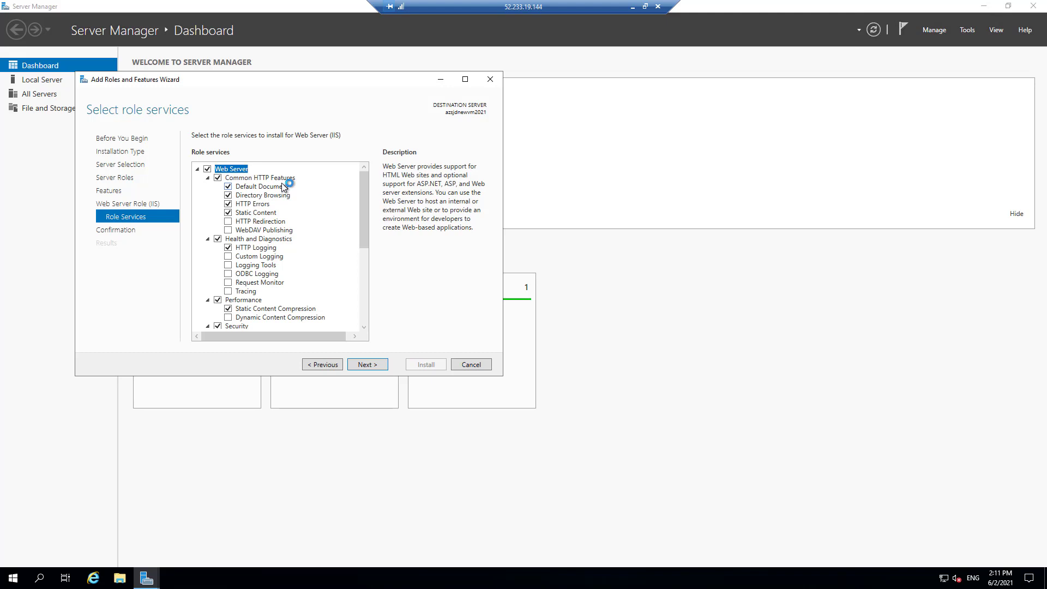
pyautogui.scroll(-5, 284, 187)
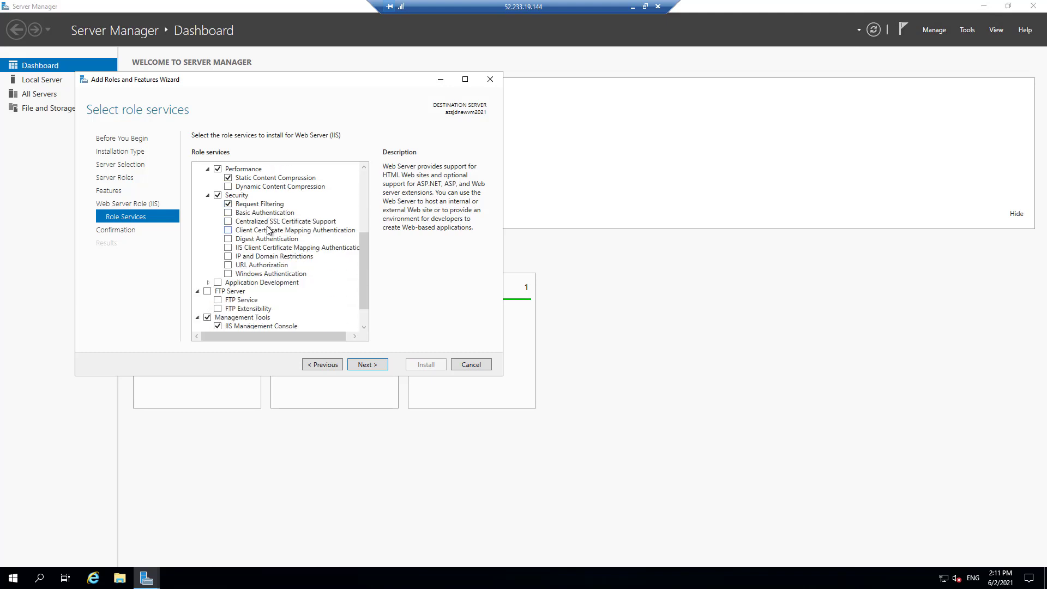
pyautogui.scroll(-1, 268, 229)
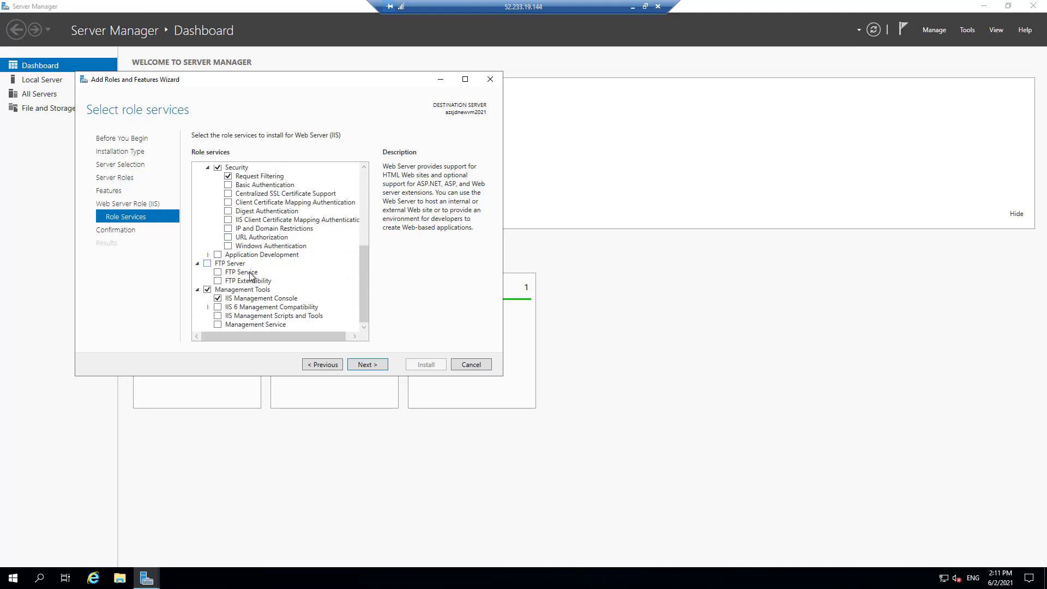
pyautogui.scroll(4, 282, 316)
pyautogui.scroll(6, 281, 316)
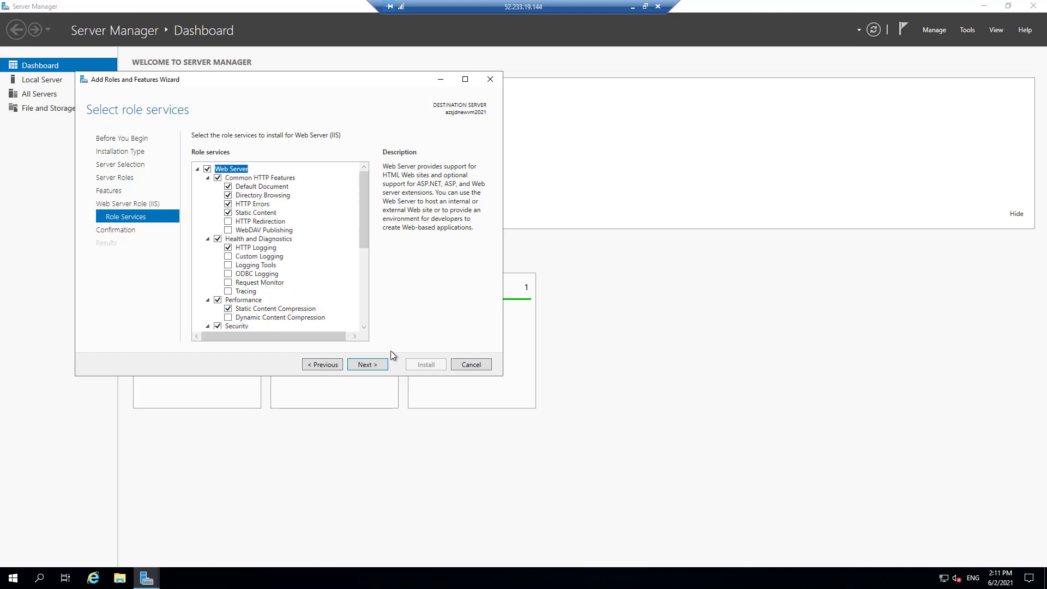
pyautogui.click(382, 364)
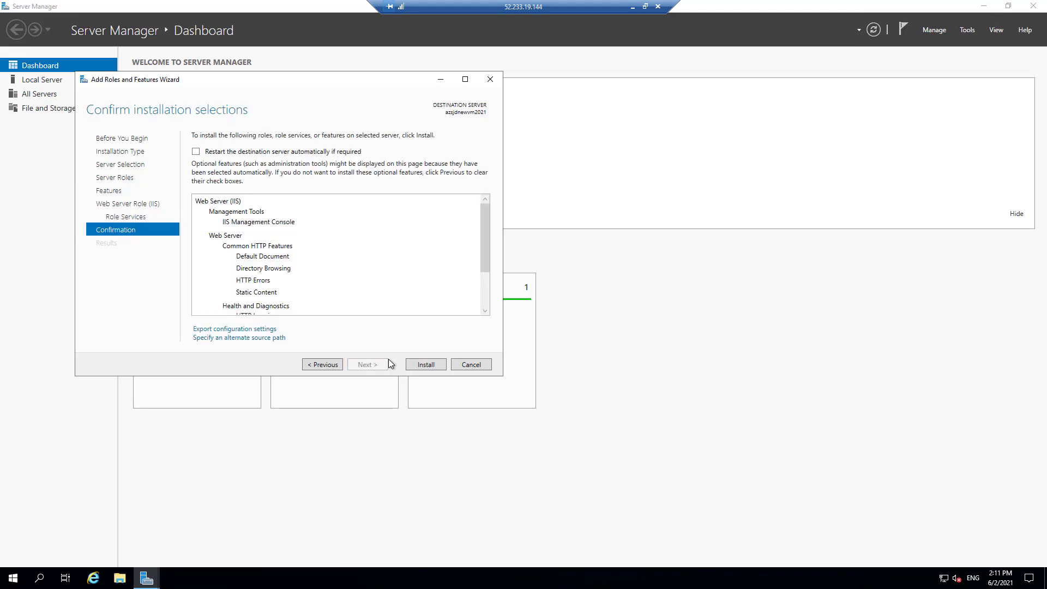
pyautogui.click(420, 365)
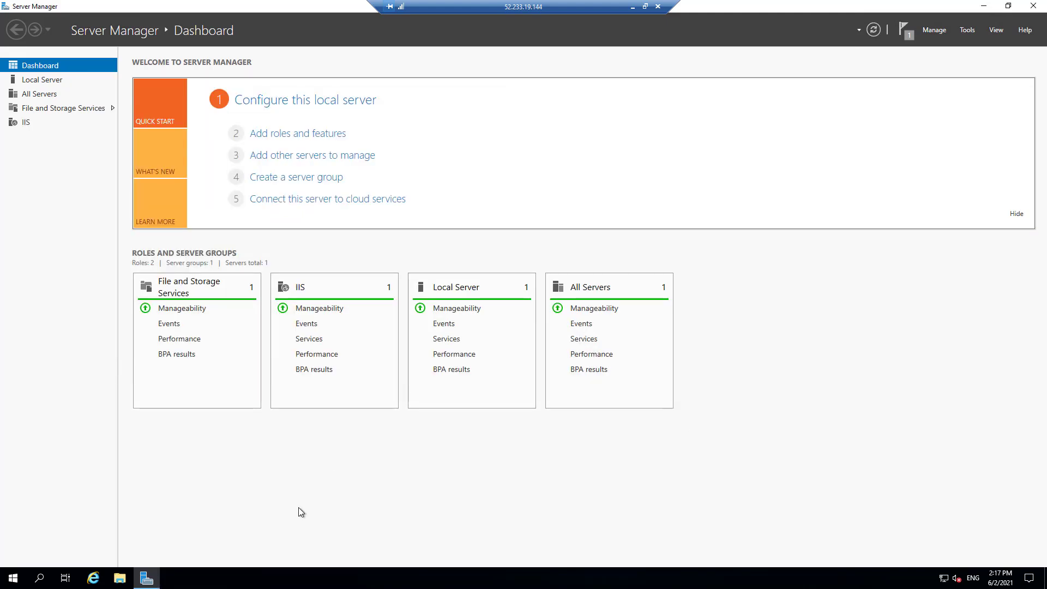
# Step: Open Internet Explorer on the server and accept its recommended security, privacy and compatibility settings
pyautogui.click(93, 577)
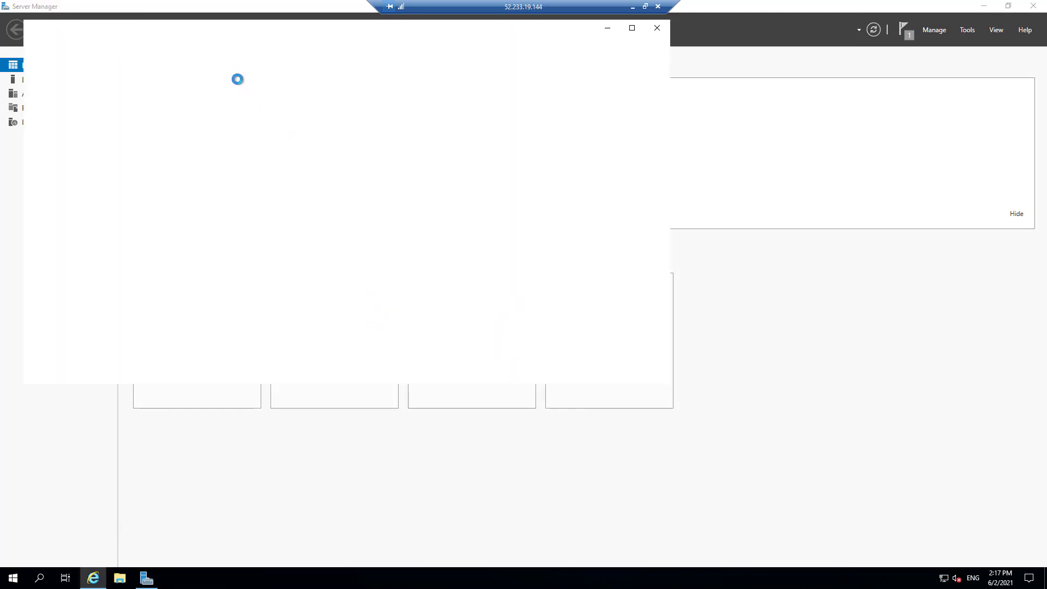
pyautogui.moveTo(164, 28); pyautogui.dragTo(298, 103)
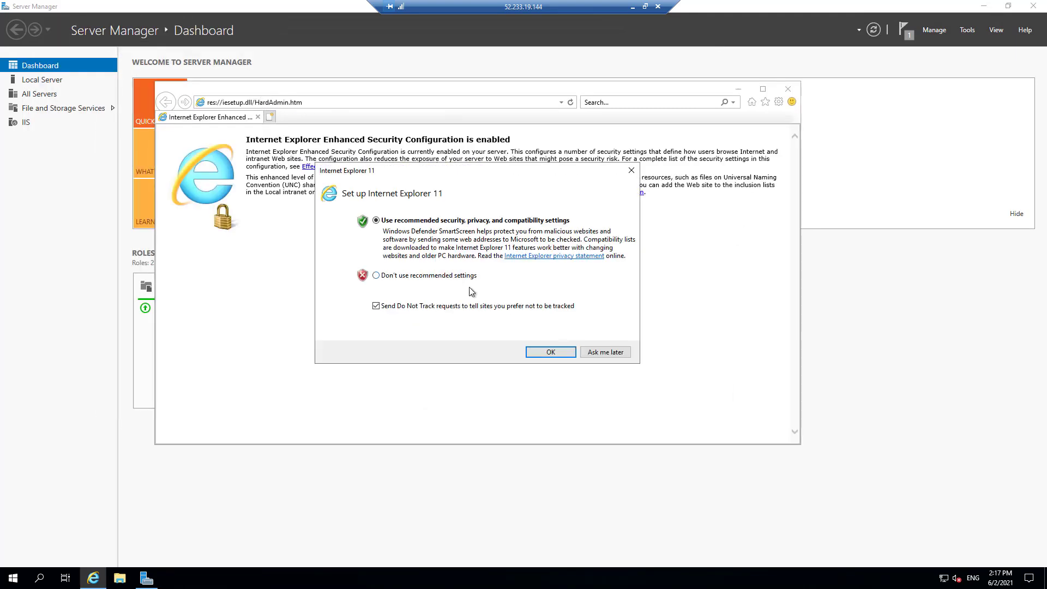
pyautogui.click(551, 352)
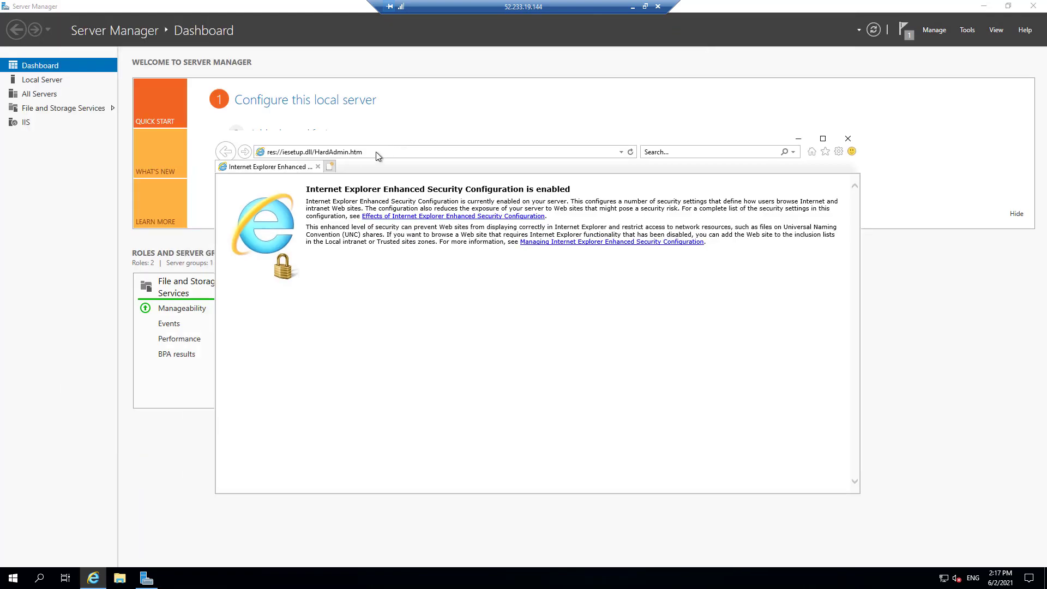
# Step: Browse to localhost to check the IIS default page and close the browser
pyautogui.click(375, 152)
pyautogui.write('lol')
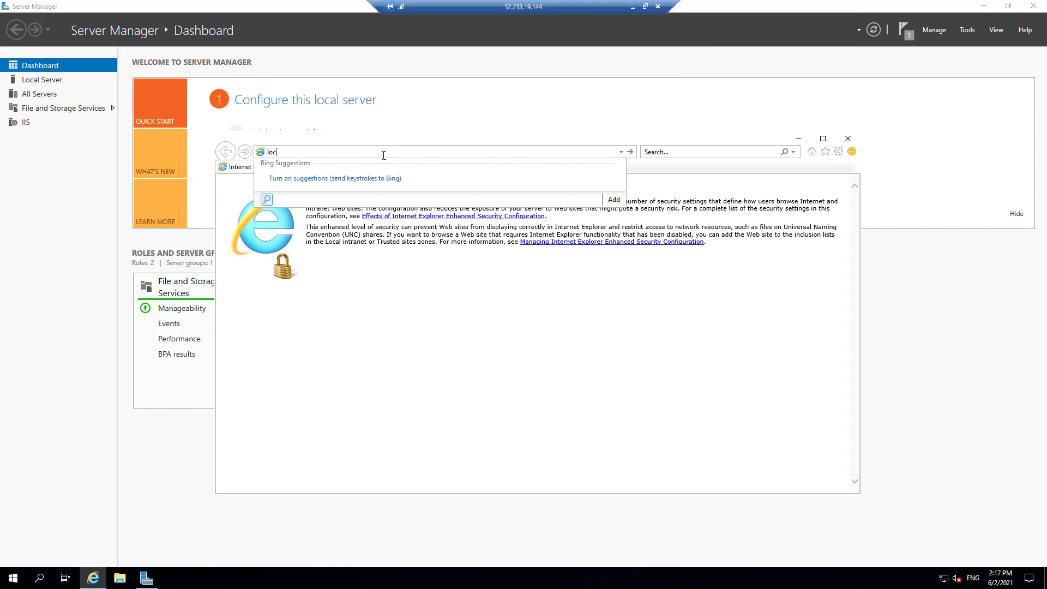
pyautogui.write('alhost')
pyautogui.press('Return')
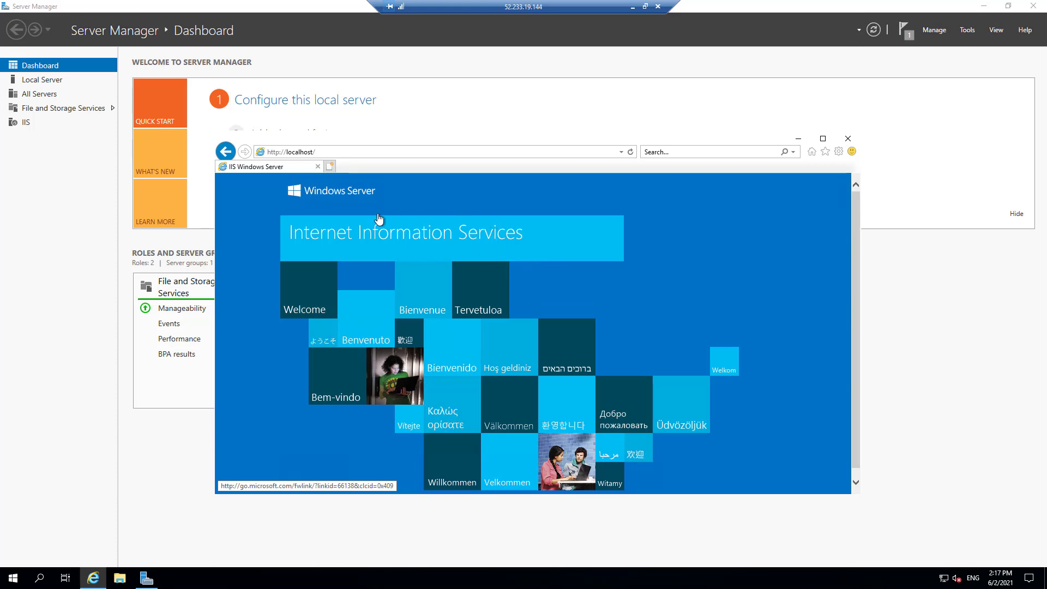
pyautogui.click(842, 138)
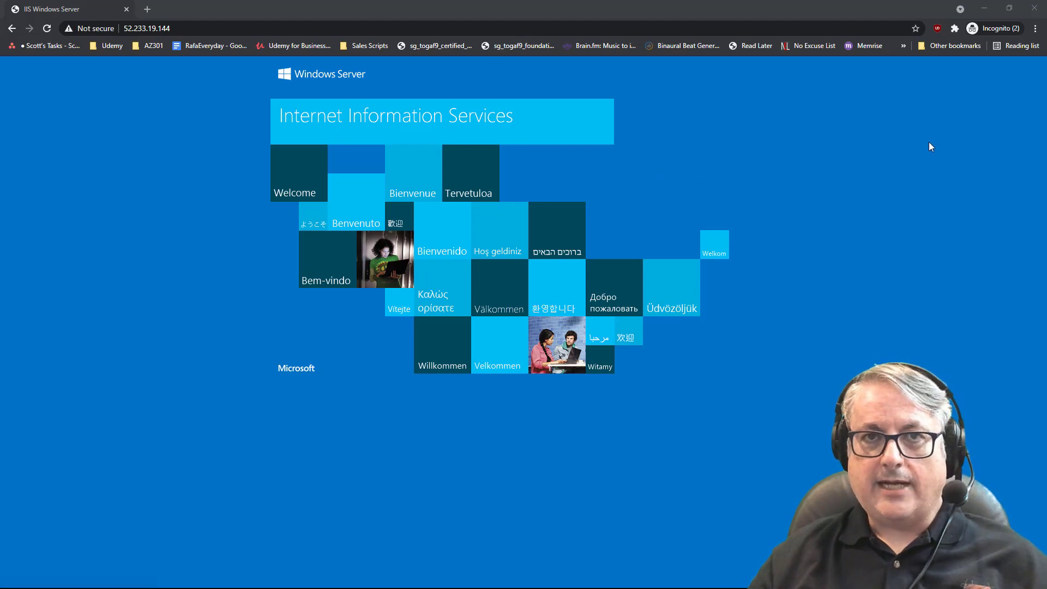
# Step: Minimize the two local browser windows and open the newvm resource group from the virtual machine's overview in the Azure portal
pyautogui.click(986, 7)
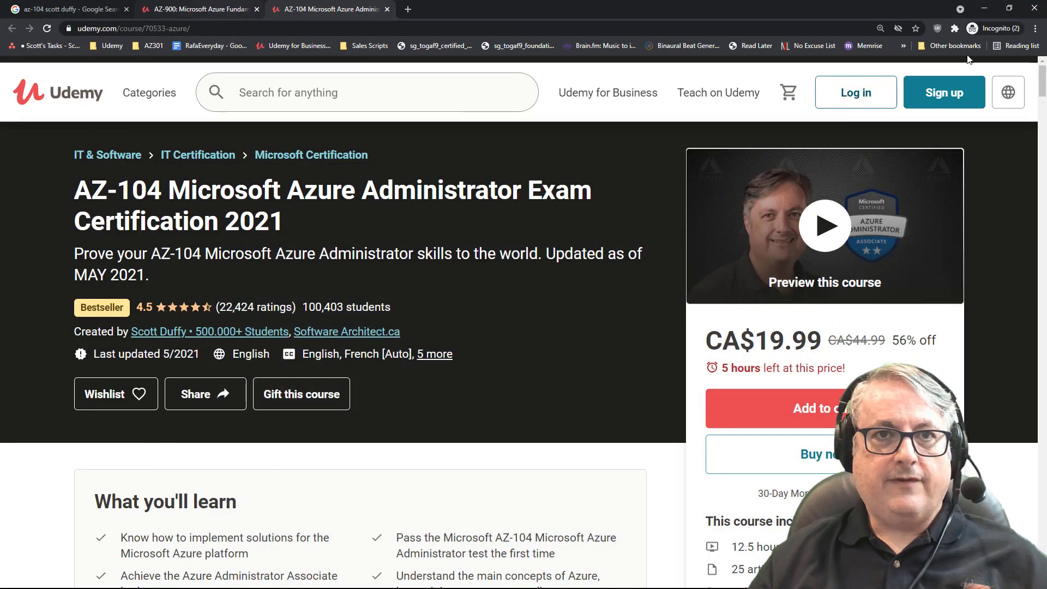
pyautogui.click(985, 8)
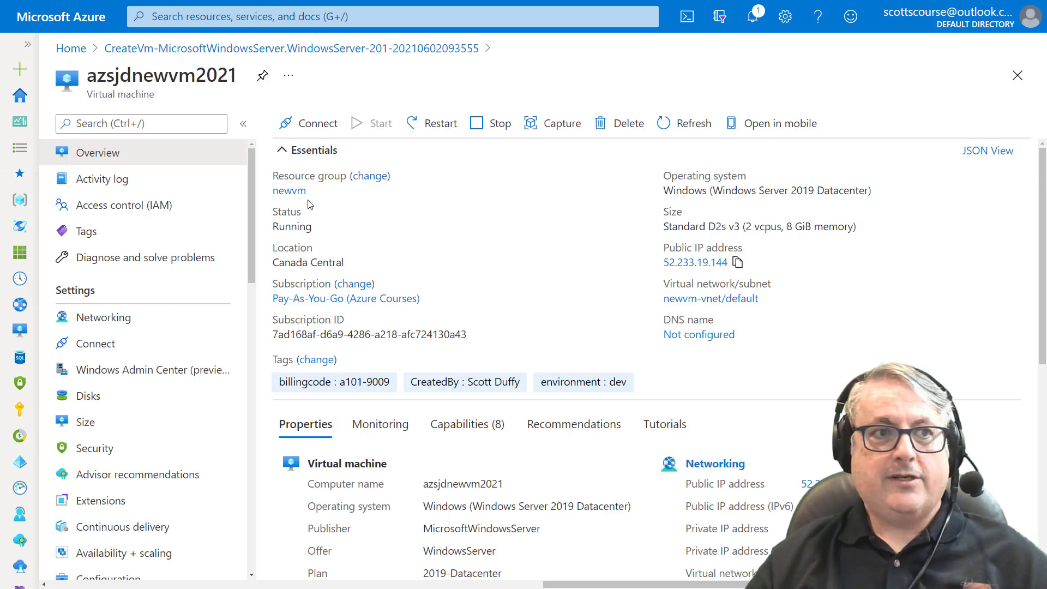
pyautogui.click(289, 190)
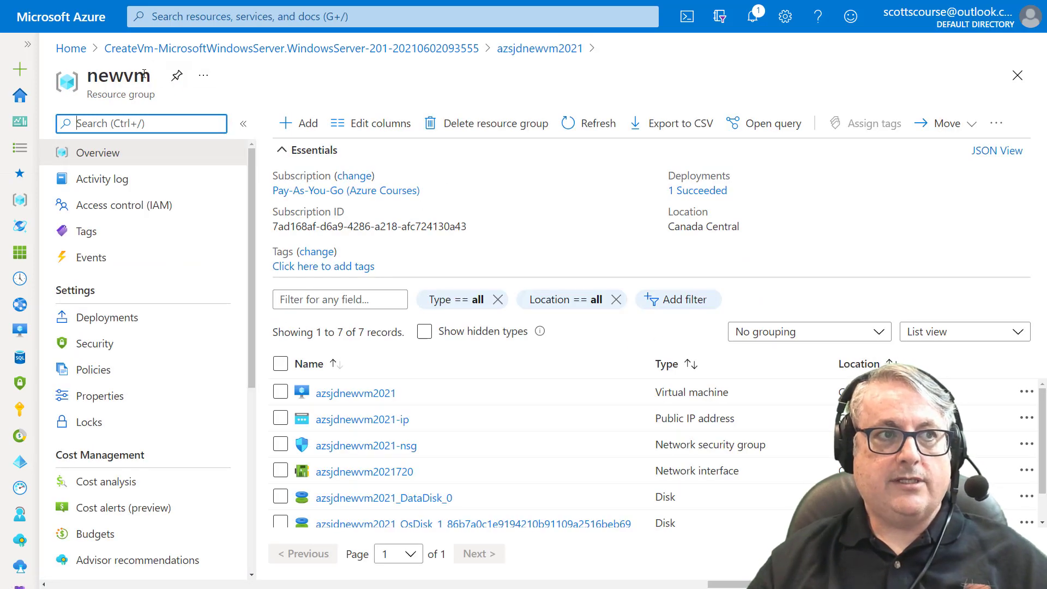
# Step: Request deletion of the newvm resource group and enter newvm as the confirmation name
pyautogui.doubleClick(127, 75)
pyautogui.hotkey('ctrl', 'c')
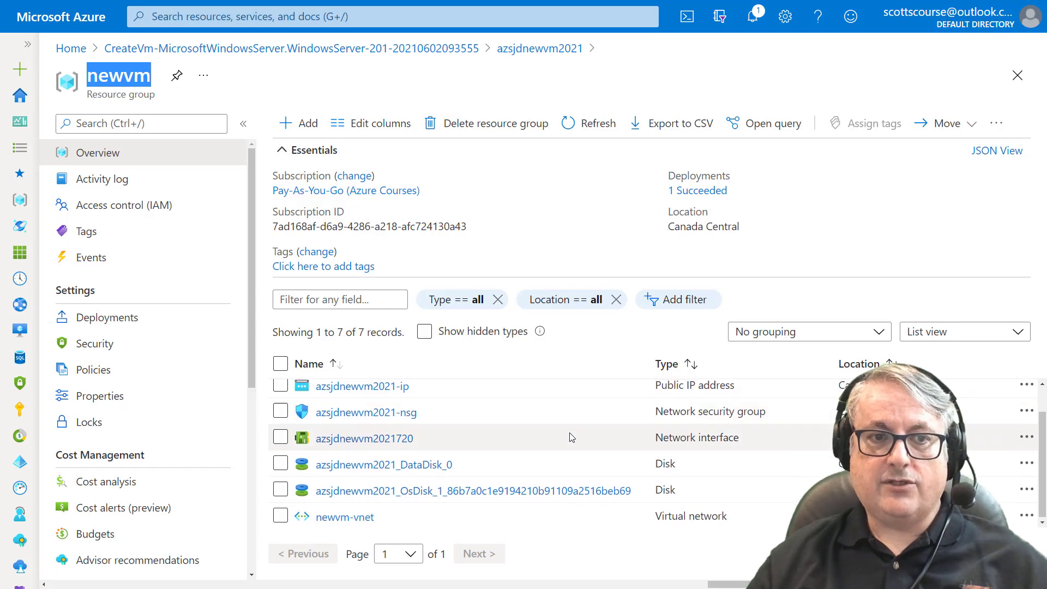
pyautogui.click(548, 137)
pyautogui.click(660, 183)
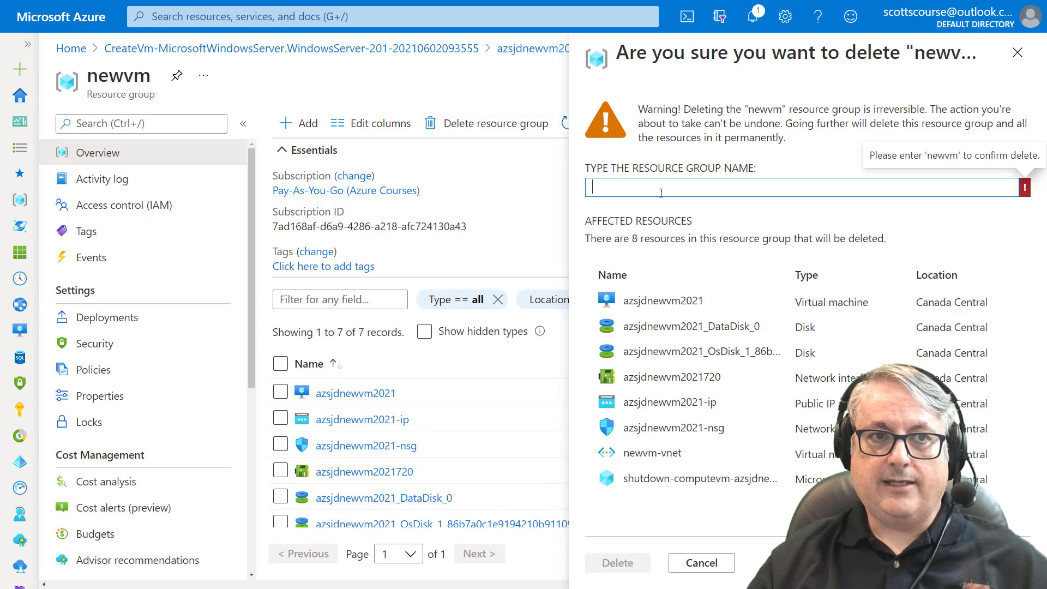
pyautogui.hotkey('ctrl', 'v')
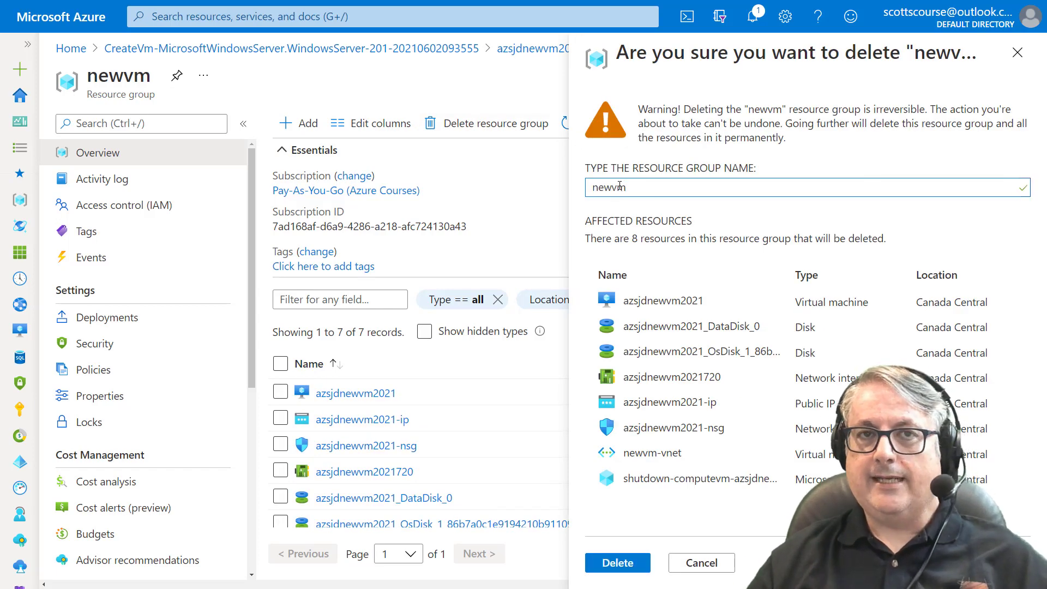